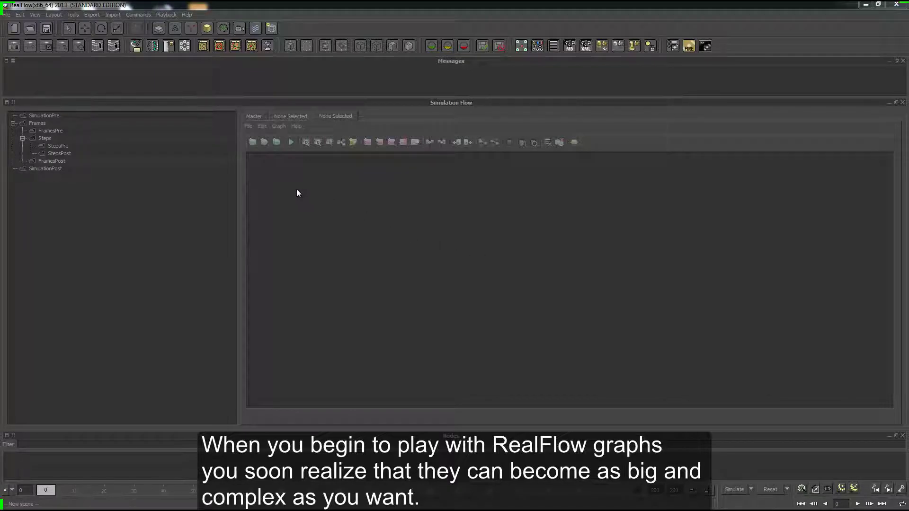
# Open the camera_animation demo scene from the graphs group and dismiss its scene description
pyautogui.click(183, 16)
pyautogui.moveTo(182, 24)
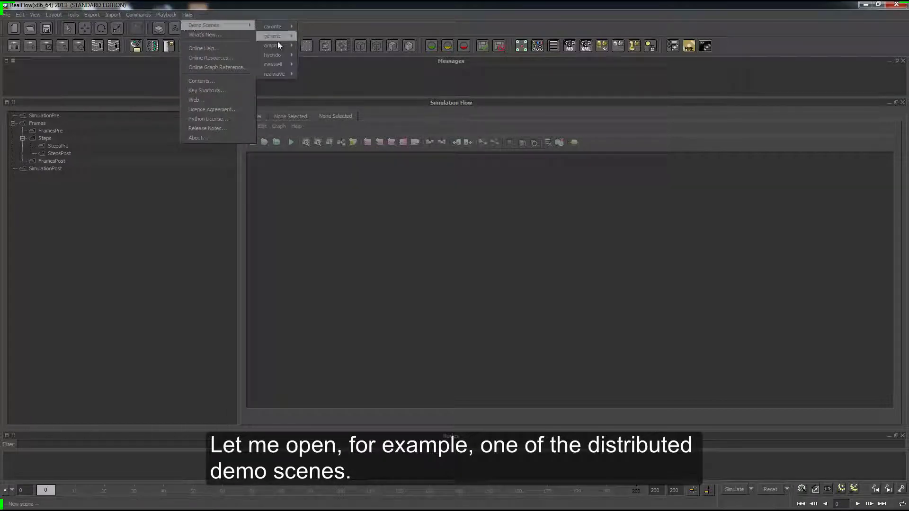
pyautogui.moveTo(291, 45)
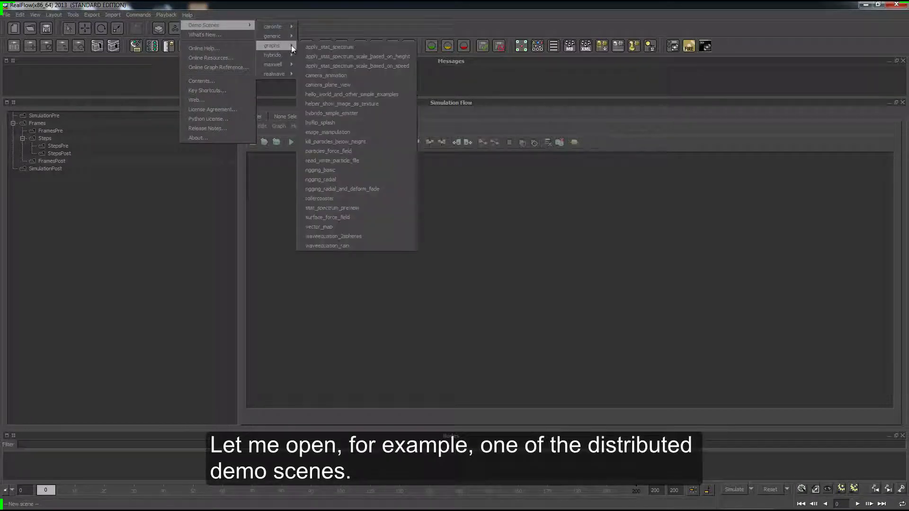
pyautogui.click(331, 74)
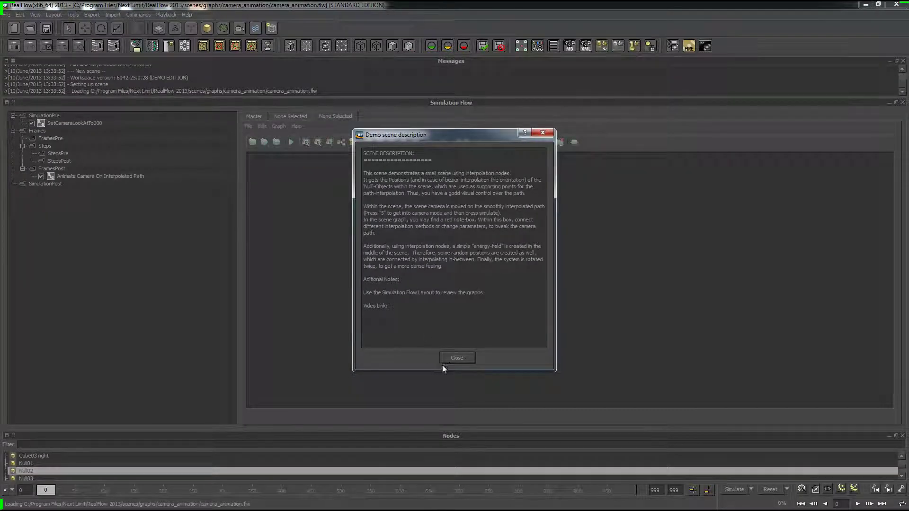
pyautogui.click(455, 357)
# Examine the SetCameraLookAtTo000 graph and the documented sections of the Animate Camera On Interpolated Path graph
pyautogui.click(116, 123)
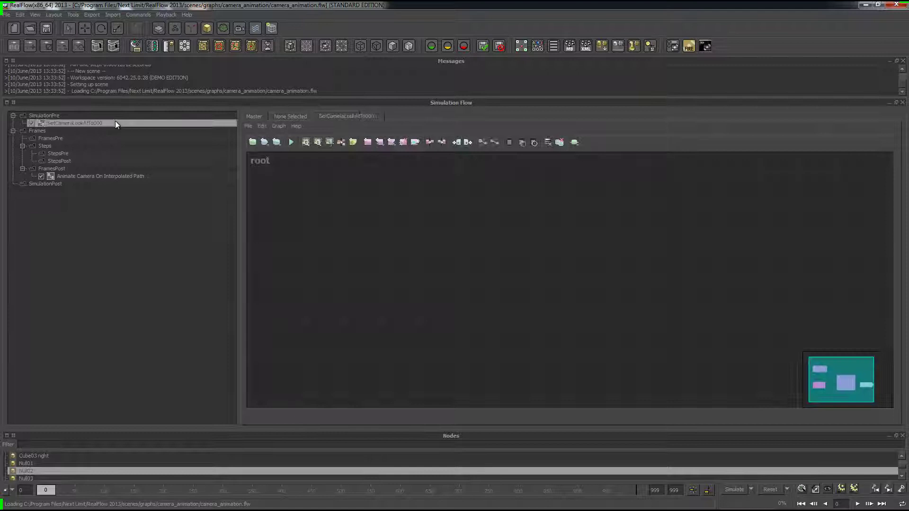
pyautogui.click(835, 388)
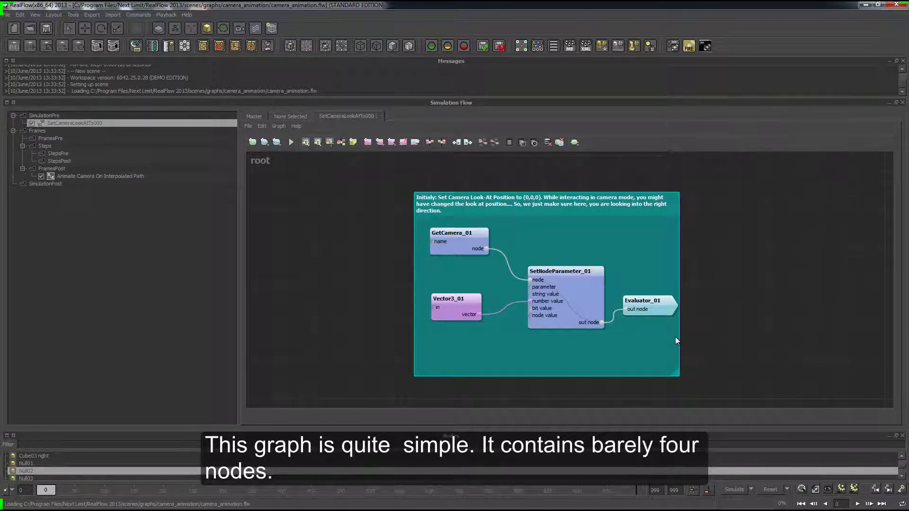
pyautogui.click(100, 176)
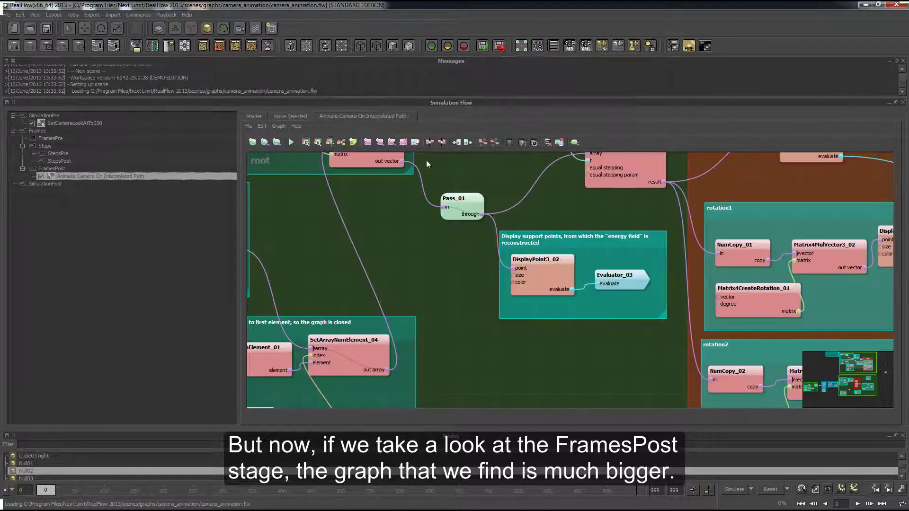
pyautogui.click(307, 142)
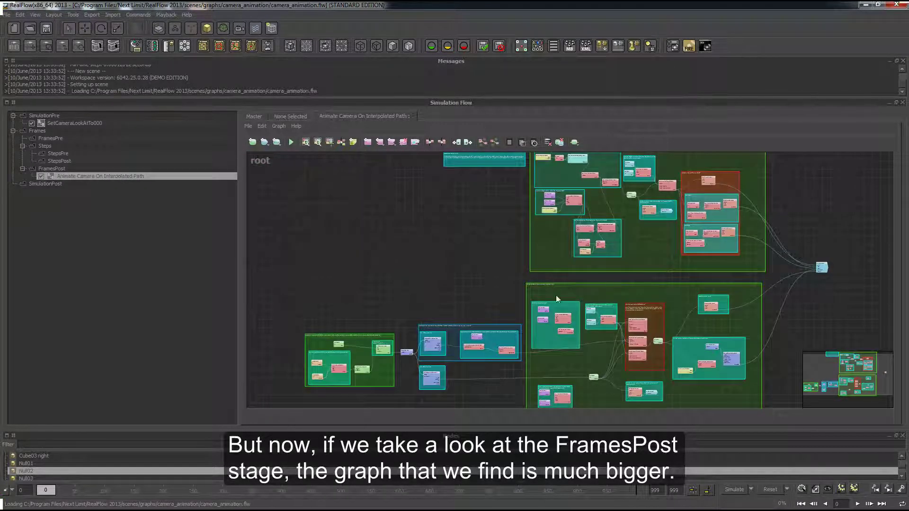
pyautogui.moveTo(847, 371); pyautogui.dragTo(794, 340)
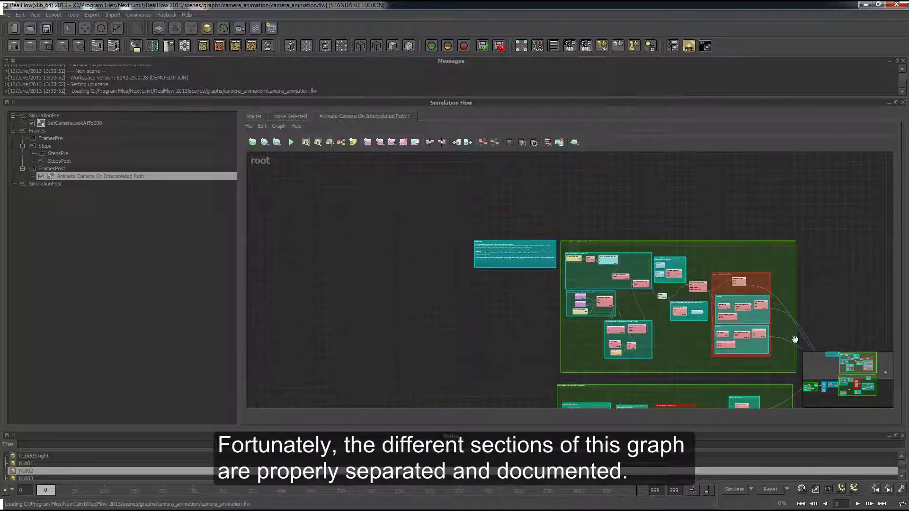
pyautogui.scroll(5, 711, 311)
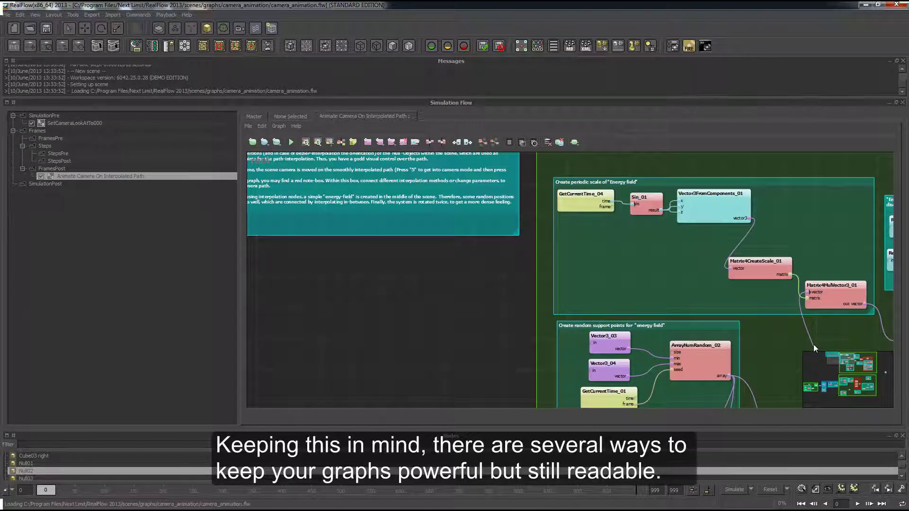
pyautogui.moveTo(837, 360); pyautogui.dragTo(846, 384)
# Rename the Real_05 node in the camera path discretization note to MyConstant
pyautogui.click(649, 287)
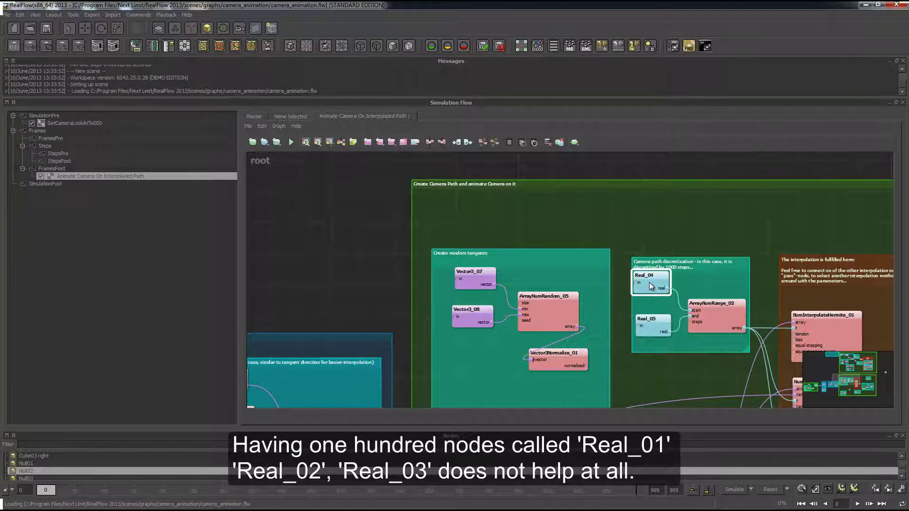
pyautogui.click(647, 324)
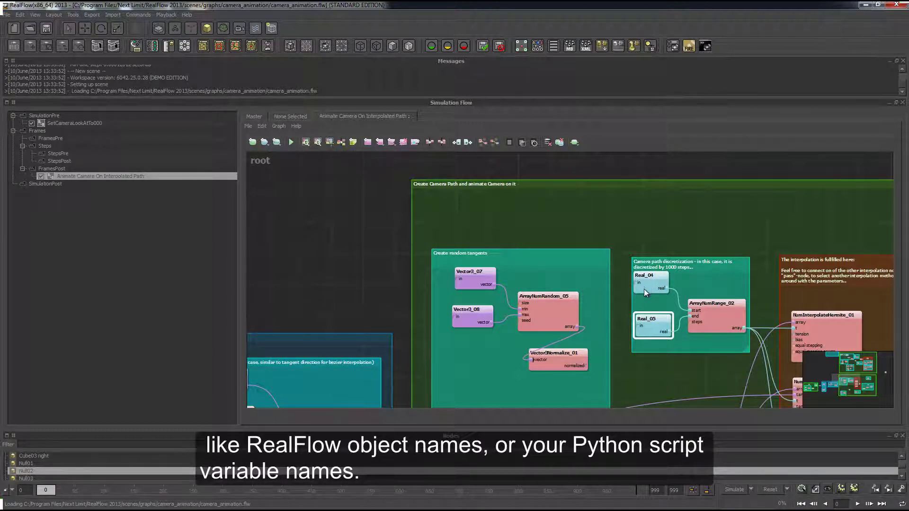
pyautogui.rightClick(651, 323)
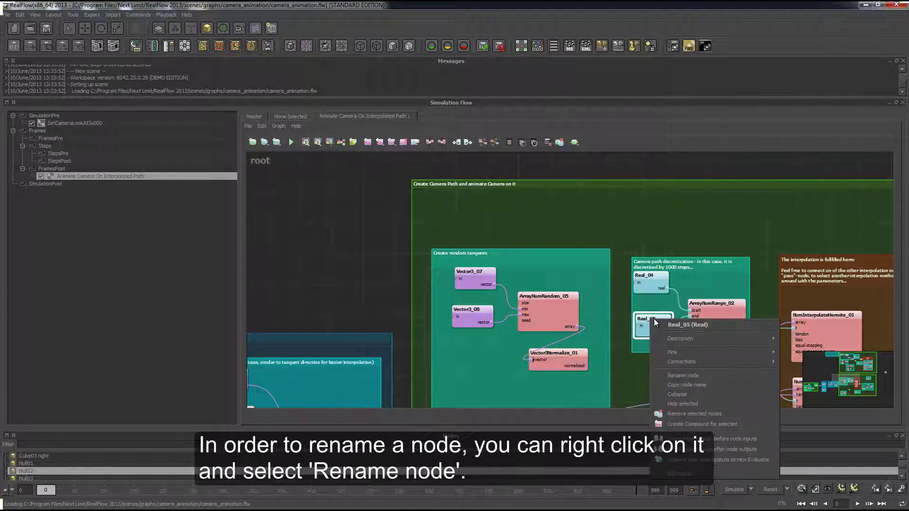
pyautogui.click(680, 376)
pyautogui.hotkey('shift', 'Right')
pyautogui.hotkey('shift', 'Right')
pyautogui.hotkey('shift', 'Right')
pyautogui.hotkey('shift', 'Right')
pyautogui.hotkey('shift', 'Right')
pyautogui.hotkey('shift', 'Right')
pyautogui.hotkey('shift', 'Right')
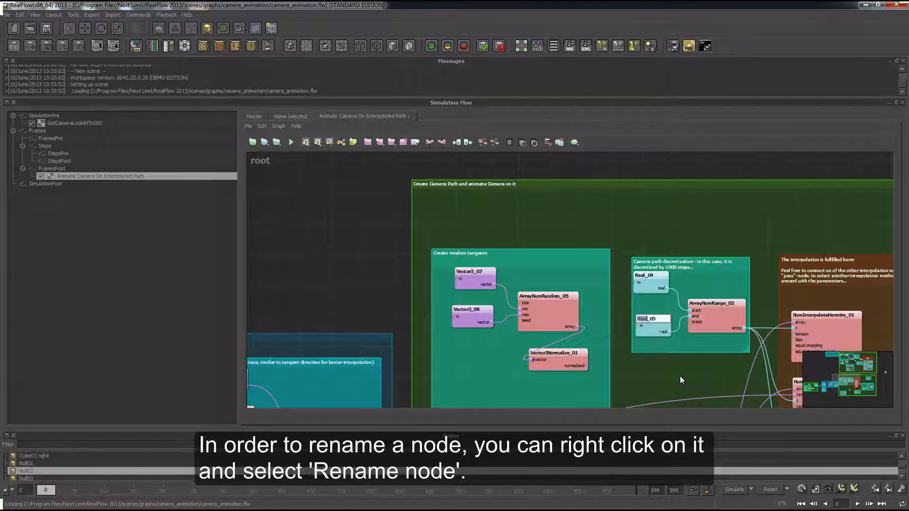
pyautogui.write('MyConstant')
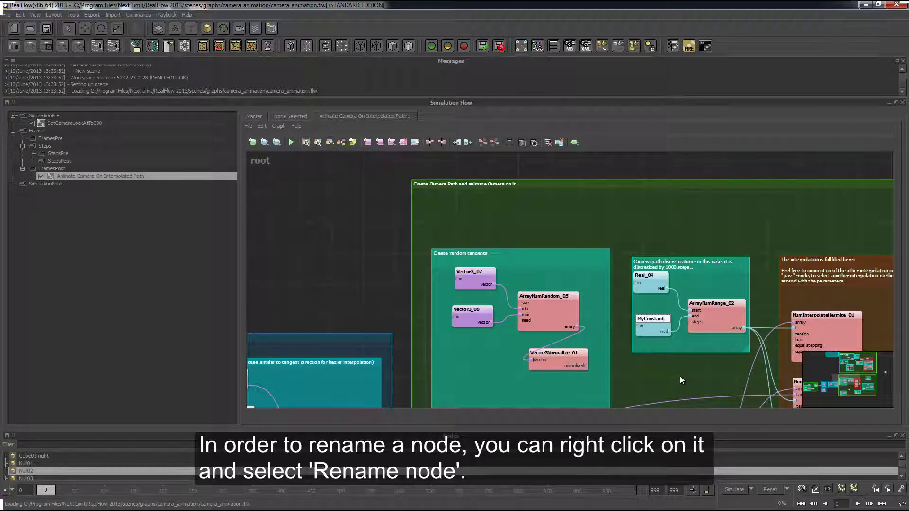
pyautogui.press('Return')
# Collapse the NumInterpolateHermite_01 node, expand it and collapse it again
pyautogui.moveTo(855, 376)
pyautogui.mouseDown()
pyautogui.moveTo(839, 376)
pyautogui.moveTo(850, 384)
pyautogui.mouseUp()
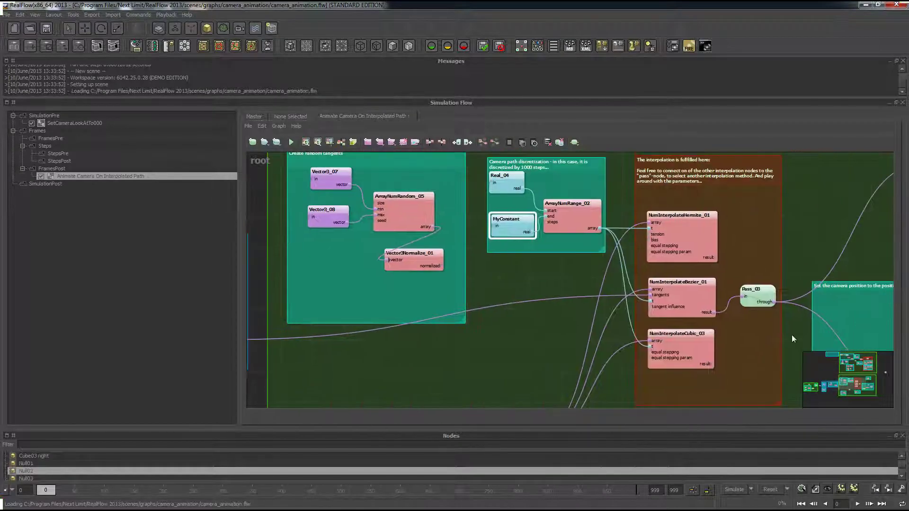
pyautogui.doubleClick(672, 220)
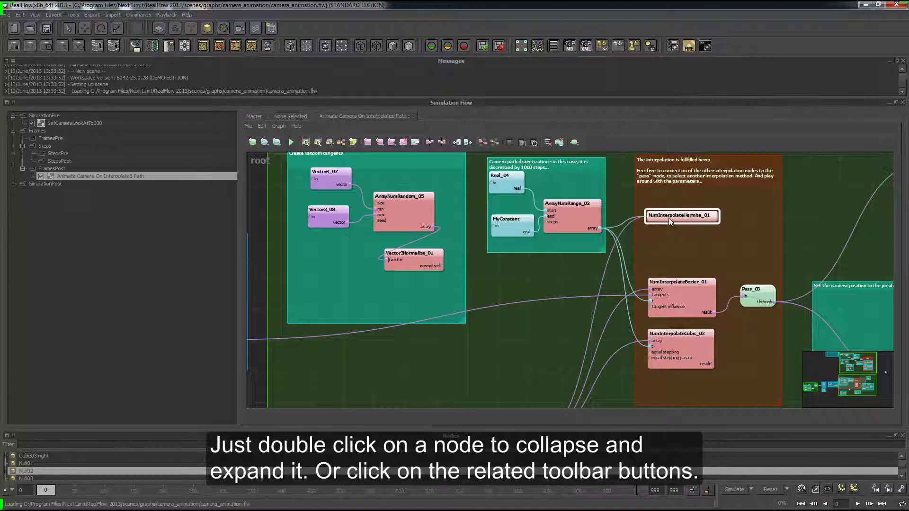
pyautogui.click(438, 142)
pyautogui.click(431, 143)
# Add two empty notes side by side on the graph background, outside the camera path section
pyautogui.moveTo(859, 377); pyautogui.dragTo(846, 379)
pyautogui.click(452, 209)
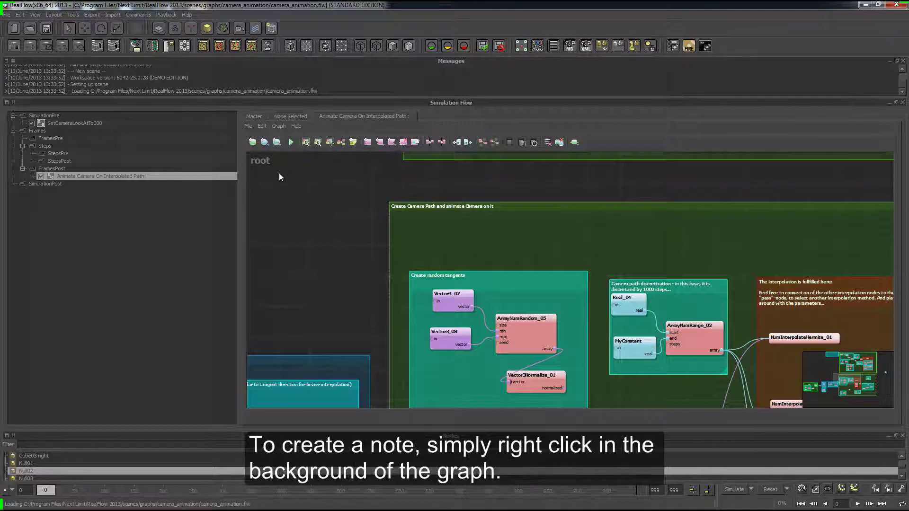
pyautogui.rightClick(278, 175)
pyautogui.click(289, 195)
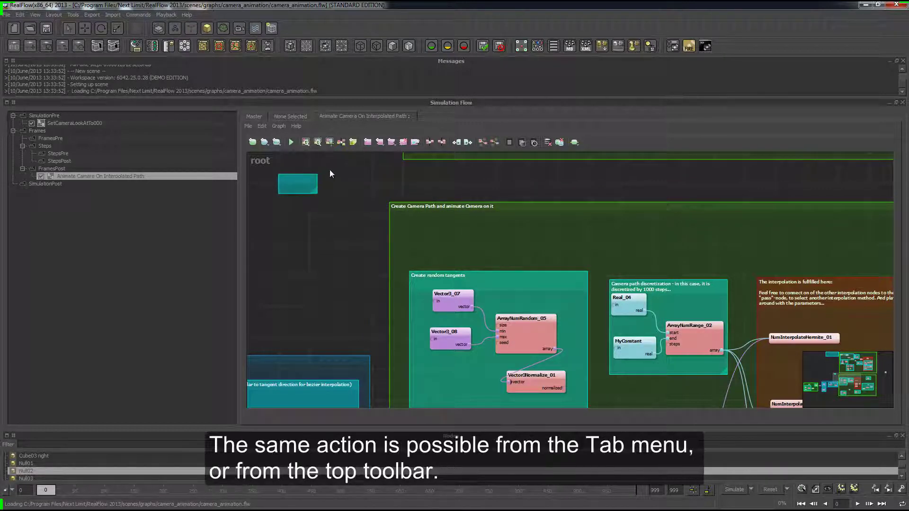
pyautogui.press('Tab')
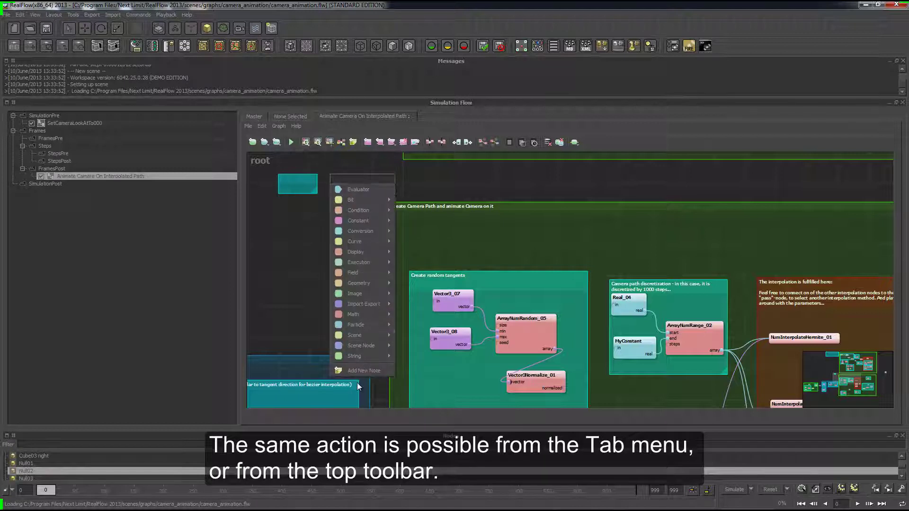
pyautogui.click(360, 373)
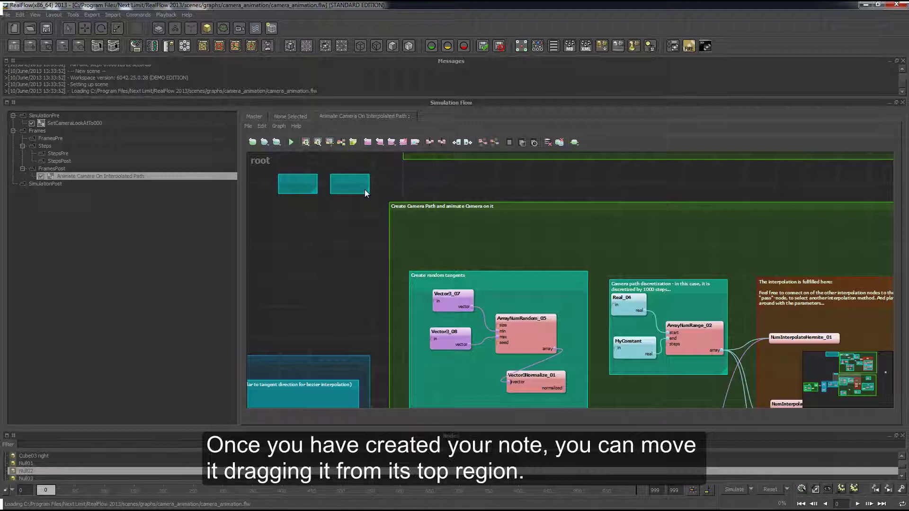
# Reposition and enlarge the second note so it overlaps the camera path section, and set its text to "My note text"
pyautogui.moveTo(360, 183); pyautogui.dragTo(504, 339)
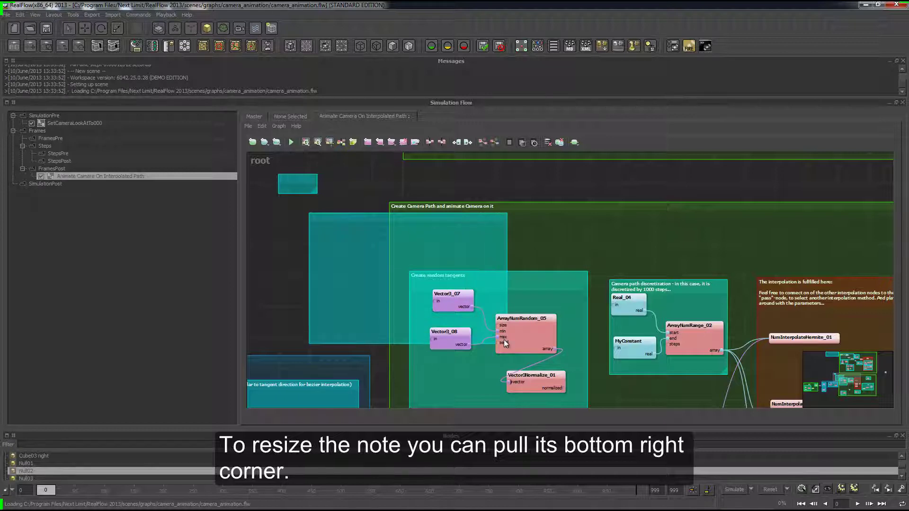
pyautogui.doubleClick(342, 217)
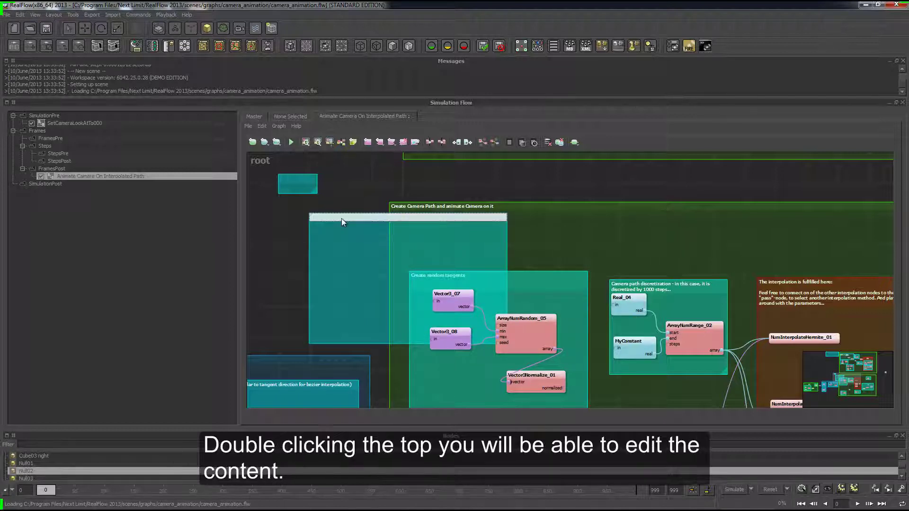
pyautogui.write('My note text')
pyautogui.click(356, 199)
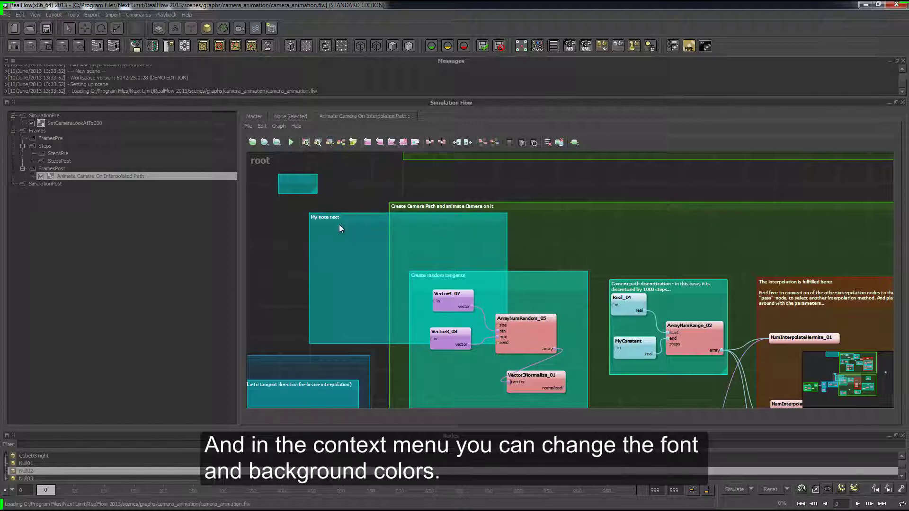
# Pick a different background color for the "My note text" note
pyautogui.rightClick(351, 220)
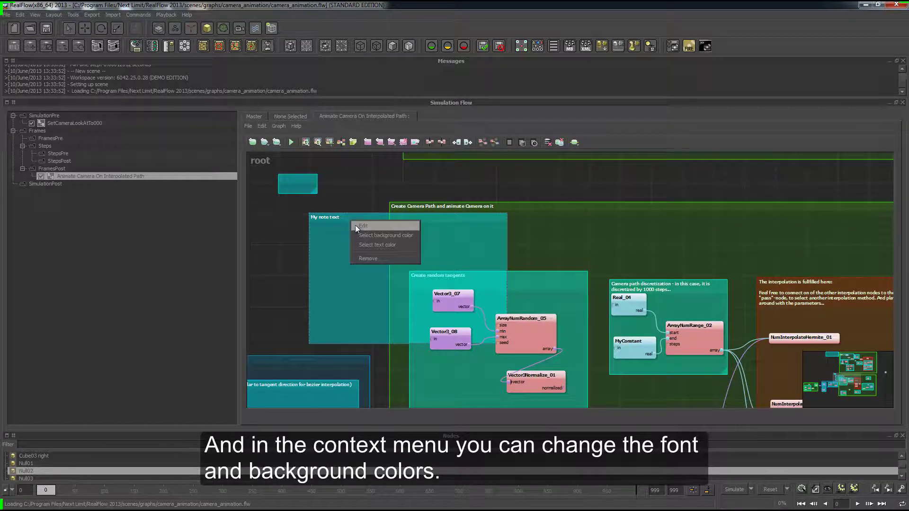
pyautogui.click(363, 237)
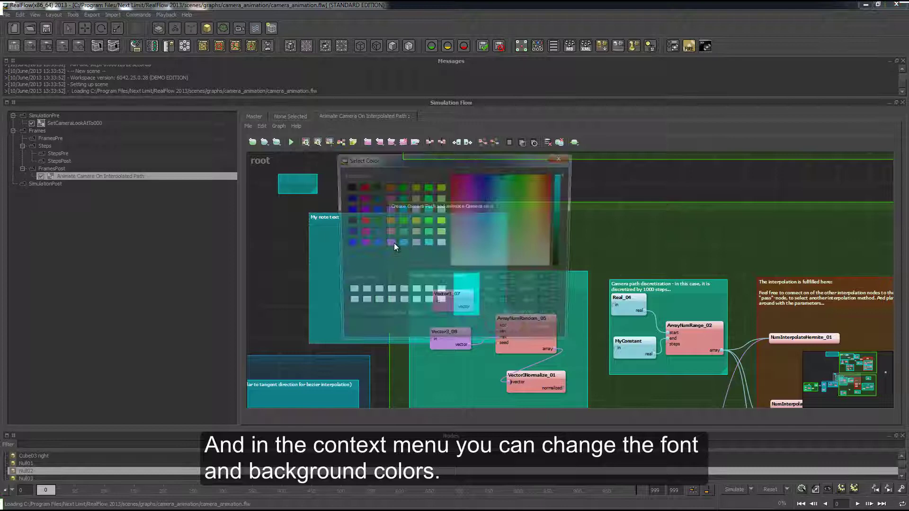
pyautogui.click(521, 242)
pyautogui.click(509, 334)
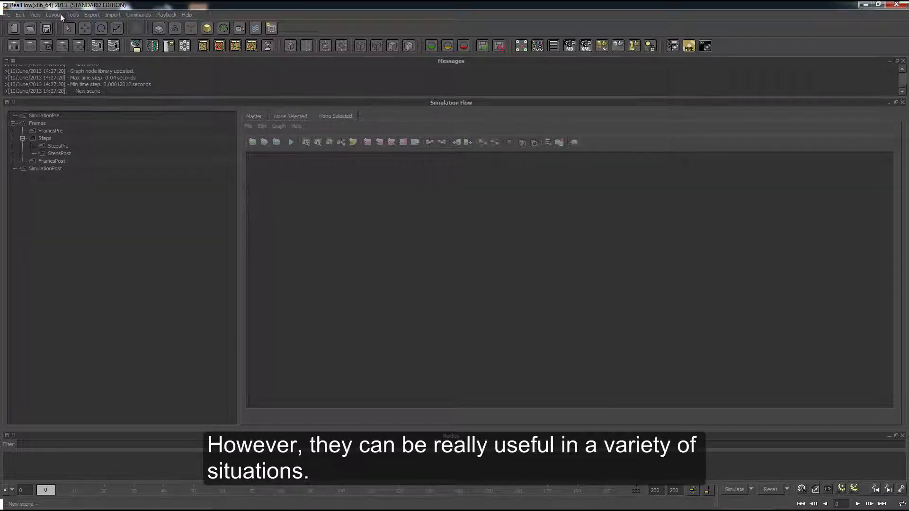
# Open the Batch Graph editor and maximize its window
pyautogui.click(59, 15)
pyautogui.click(69, 218)
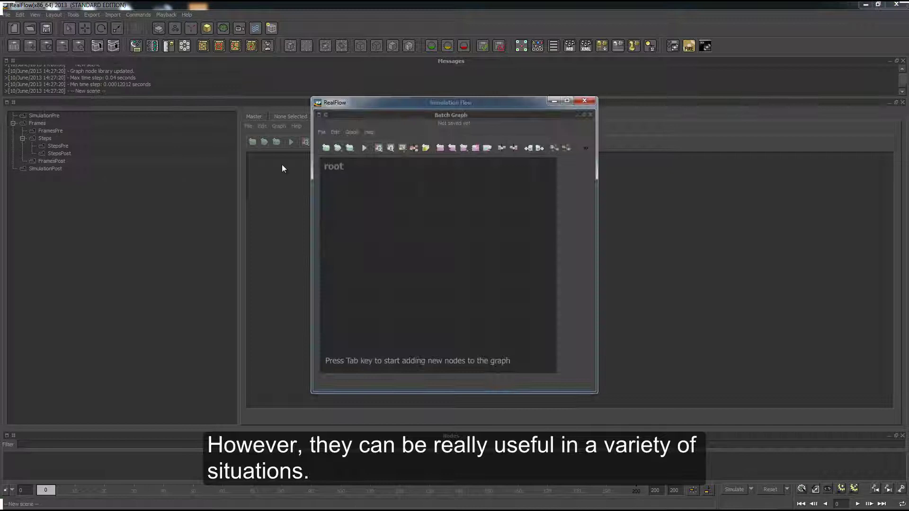
pyautogui.click(567, 100)
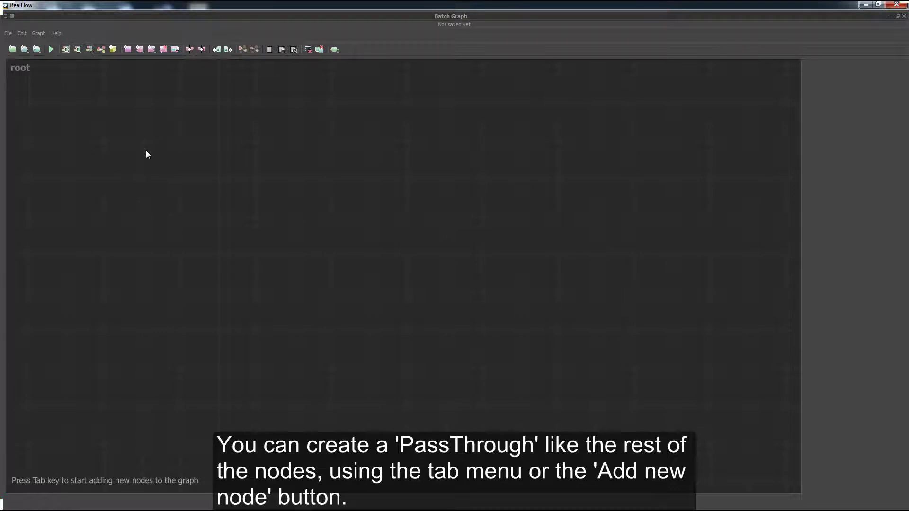
# Add a Pass node to the empty batch graph
pyautogui.press('Tab')
pyautogui.write('pas')
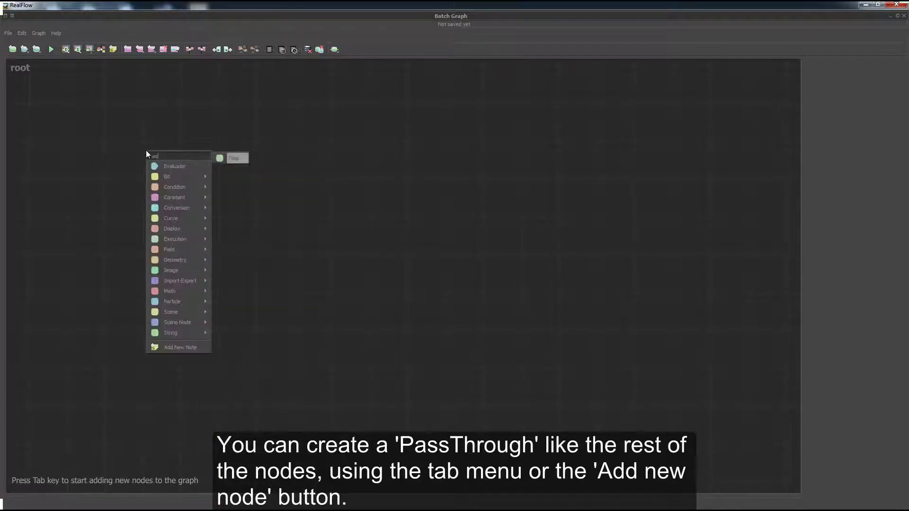
pyautogui.press('Return')
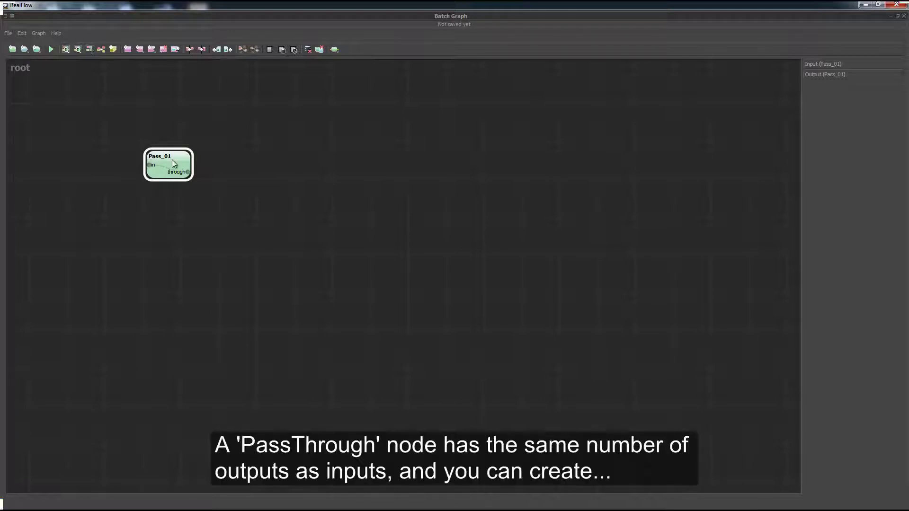
# Add a second input pin to the Pass node and rename it "pin name"
pyautogui.click(218, 49)
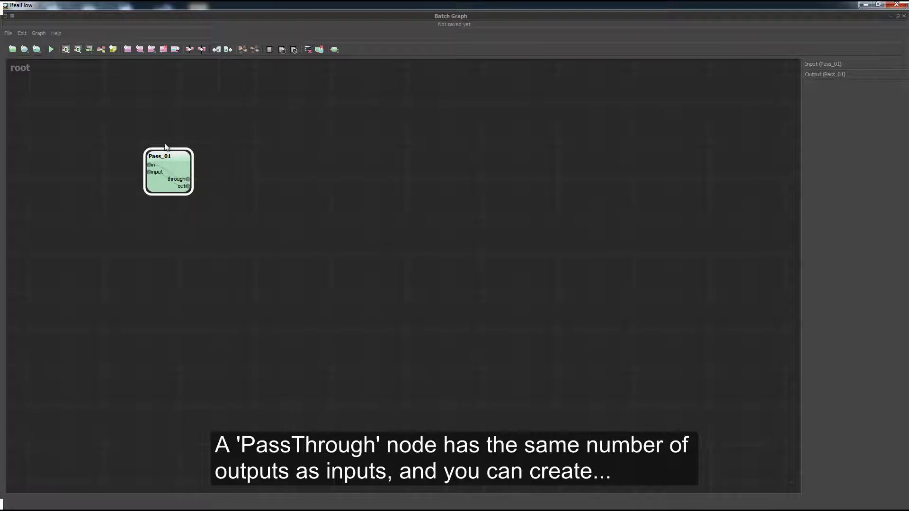
pyautogui.rightClick(151, 173)
pyautogui.click(162, 228)
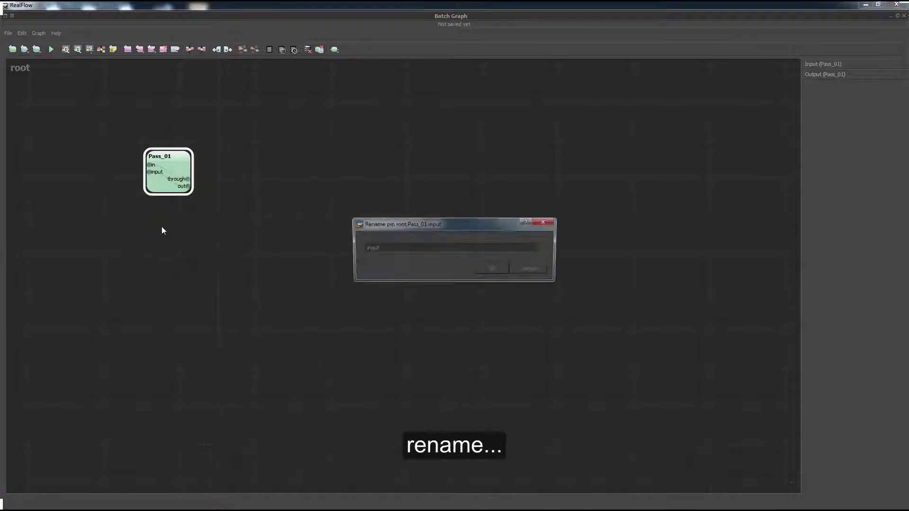
pyautogui.press('BackSpace')
pyautogui.press('BackSpace')
pyautogui.press('BackSpace')
pyautogui.press('BackSpace')
pyautogui.press('BackSpace')
pyautogui.write('pin name')
pyautogui.press('Return')
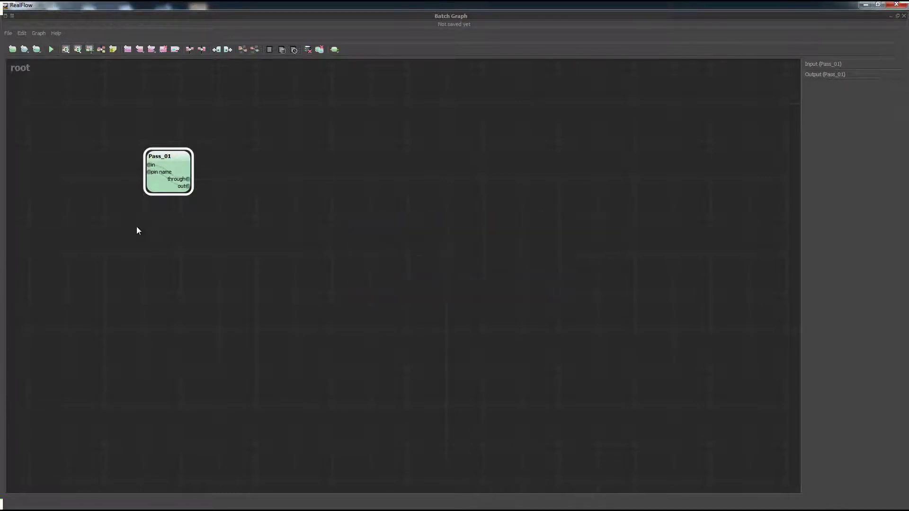
# Remove the "pin name" pin from the Pass node and move the node slightly further right in the graph
pyautogui.rightClick(150, 172)
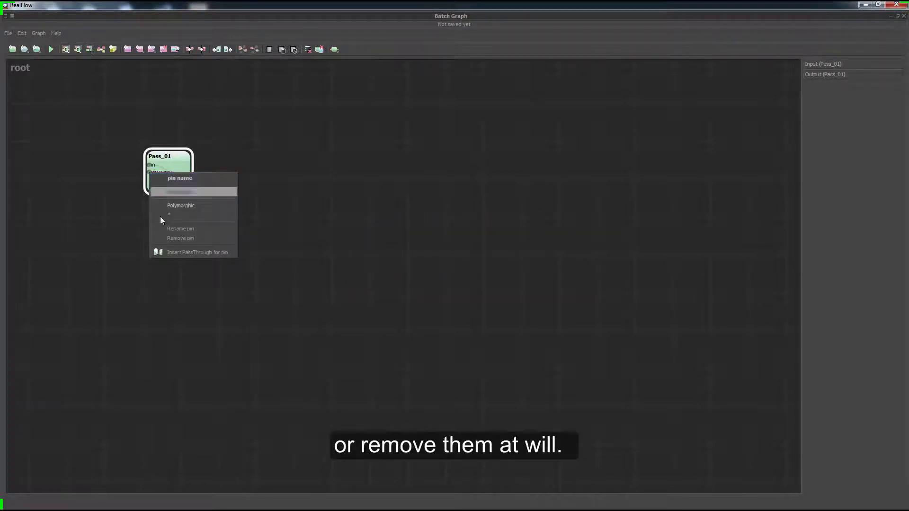
pyautogui.click(178, 237)
pyautogui.moveTo(173, 158); pyautogui.dragTo(244, 172)
pyautogui.click(353, 207)
# Add an Evaluator node at the lower right of Pass_01 and connect Pass_01's through output to its evaluate input
pyautogui.rightClick(399, 209)
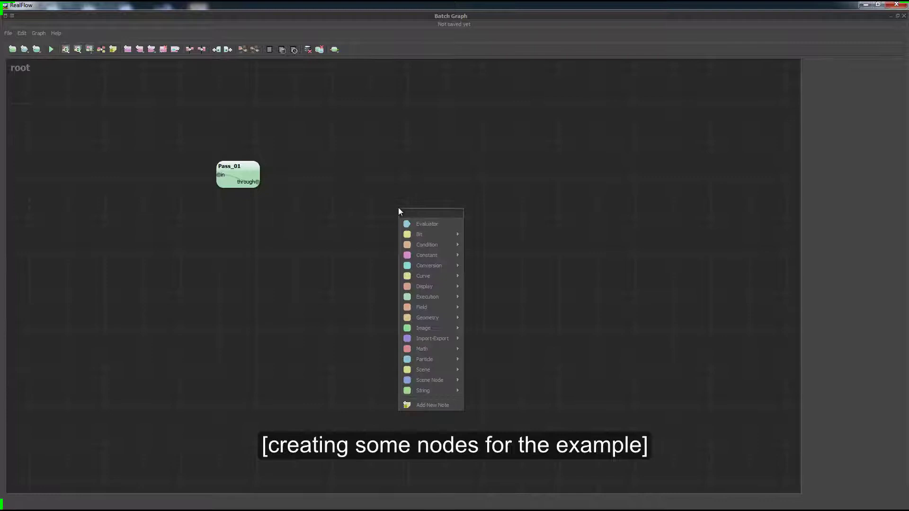
pyautogui.write('Evaluator')
pyautogui.press('Return')
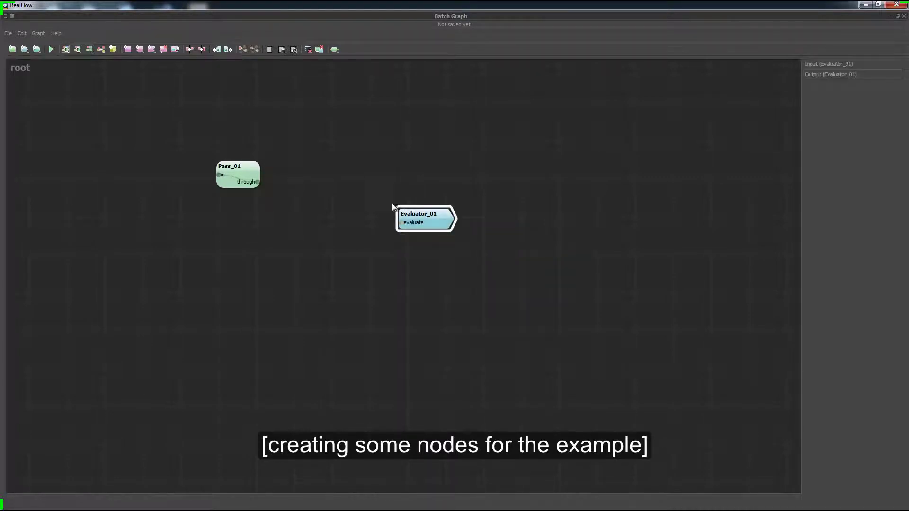
pyautogui.moveTo(259, 183); pyautogui.dragTo(558, 287)
# Add a Real node below the connection between Pass_01 and Evaluator_01
pyautogui.click(334, 273)
pyautogui.rightClick(333, 274)
pyautogui.write('Real')
pyautogui.press('Return')
pyautogui.moveTo(333, 273); pyautogui.dragTo(413, 316, button='middle')
# Duplicate the Real node three times and spread the four nodes across the path of the Pass_01 to Evaluator_01 connection
pyautogui.hotkey('ctrl', 'd')
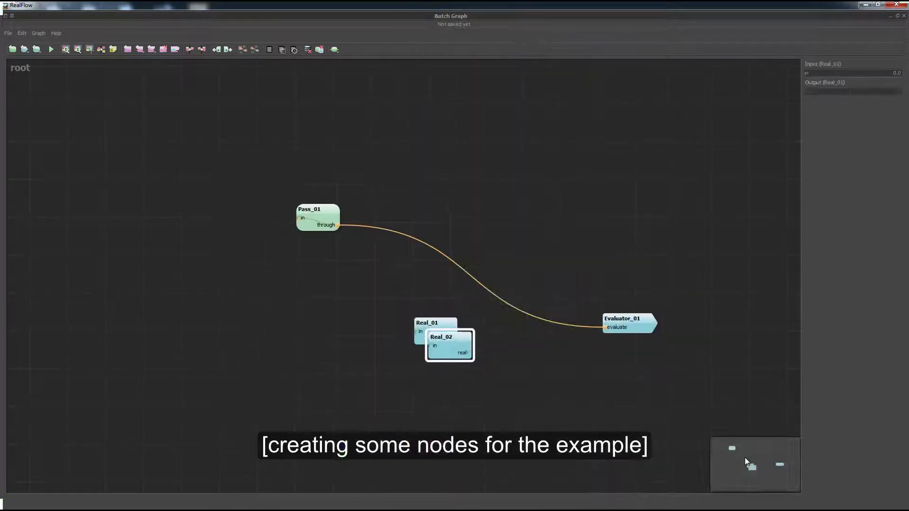
pyautogui.moveTo(455, 331); pyautogui.dragTo(459, 219)
pyautogui.hotkey('ctrl', 'd')
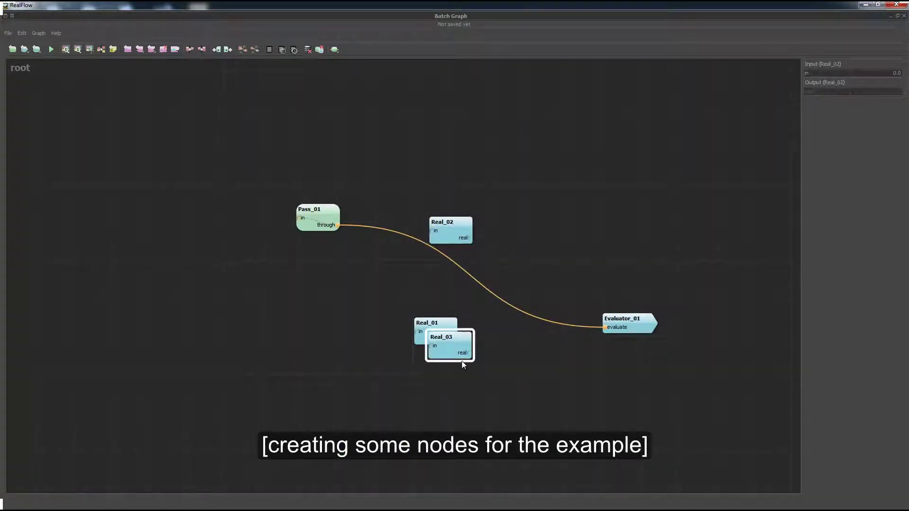
pyautogui.moveTo(451, 338); pyautogui.dragTo(505, 265)
pyautogui.moveTo(456, 240); pyautogui.dragTo(446, 269)
pyautogui.hotkey('ctrl', 'd')
pyautogui.moveTo(494, 320); pyautogui.dragTo(506, 312)
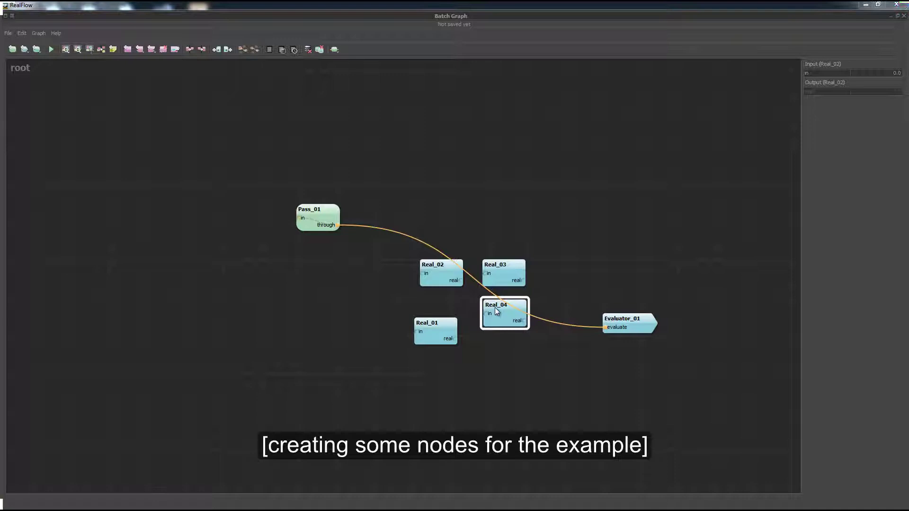
# Split the Pass_01 to Evaluator_01 connection with a PassThrough and move it above the Real nodes so the line avoids them
pyautogui.click(427, 245)
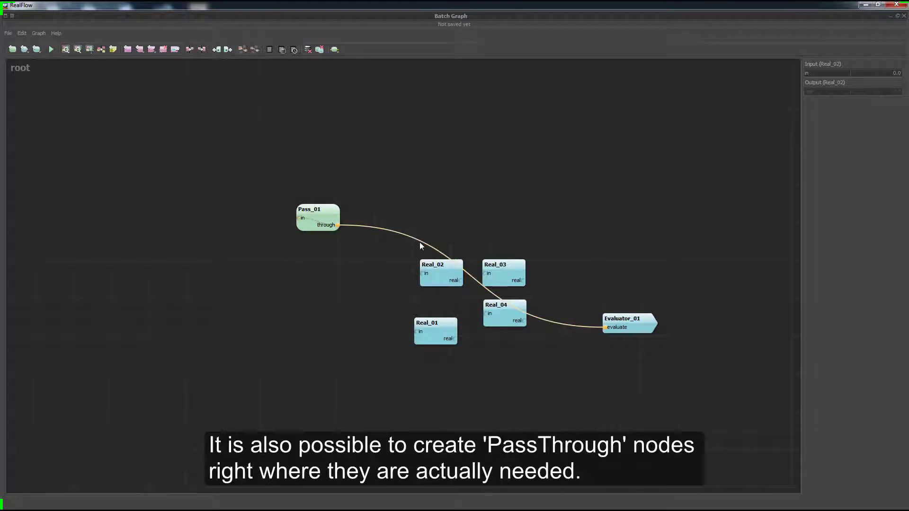
pyautogui.rightClick(470, 275)
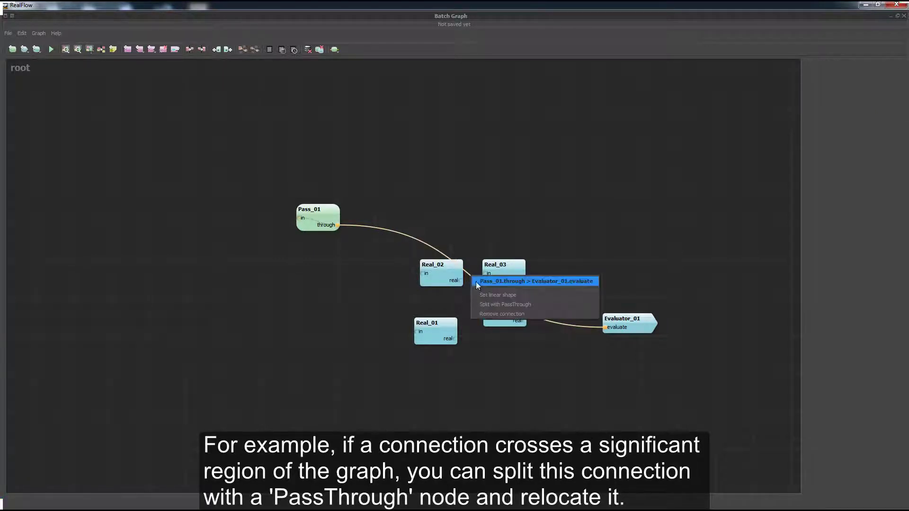
pyautogui.click(479, 308)
pyautogui.moveTo(501, 266); pyautogui.dragTo(531, 225)
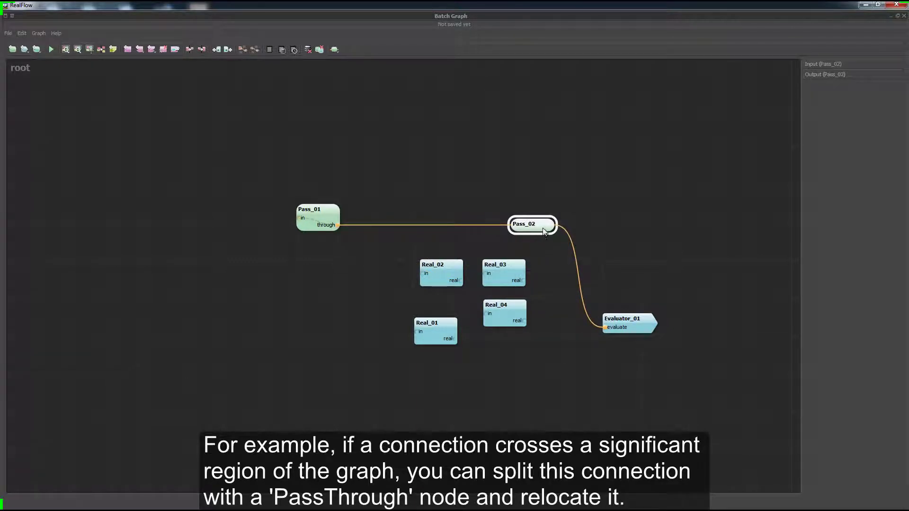
# Copy Real_02 to a spot below Pass_01, connect the copy's output to the other four Real nodes' inputs, and space those nodes out
pyautogui.click(440, 268)
pyautogui.hotkey('ctrl', 'c')
pyautogui.hotkey('ctrl', 'v')
pyautogui.moveTo(456, 281); pyautogui.dragTo(422, 273)
pyautogui.moveTo(308, 296); pyautogui.dragTo(475, 278)
pyautogui.moveTo(305, 294); pyautogui.dragTo(487, 314)
pyautogui.moveTo(448, 283); pyautogui.dragTo(449, 409)
pyautogui.moveTo(437, 330); pyautogui.dragTo(478, 358)
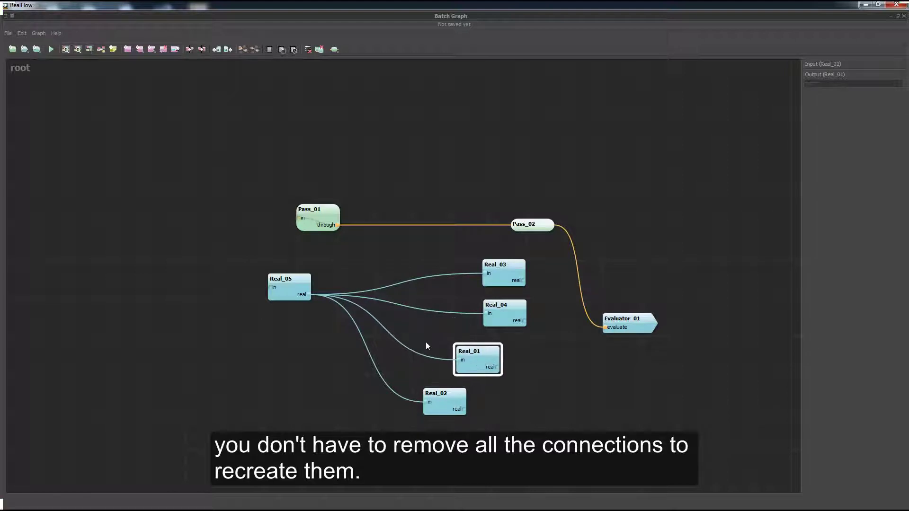
# Insert a PassThrough after Real_05's outputs and place it between Real_05 and the four connected Real nodes
pyautogui.moveTo(290, 290); pyautogui.dragTo(286, 282)
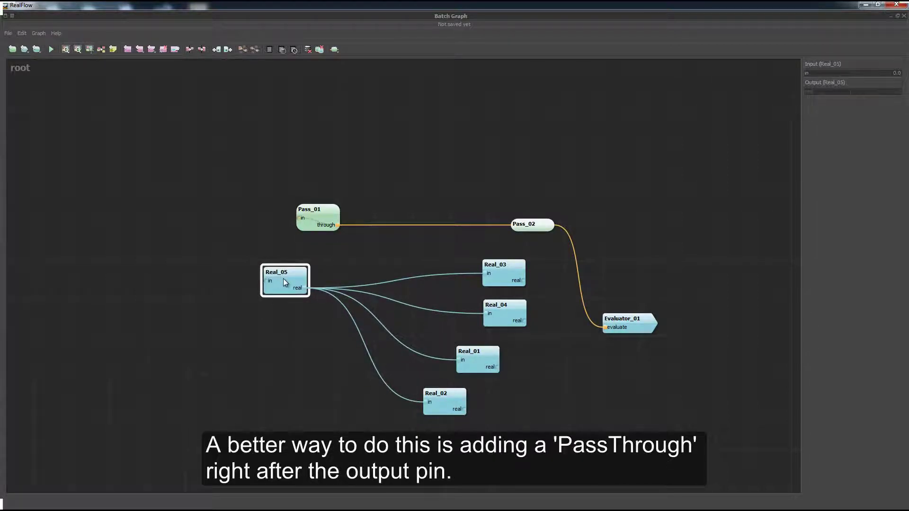
pyautogui.rightClick(284, 282)
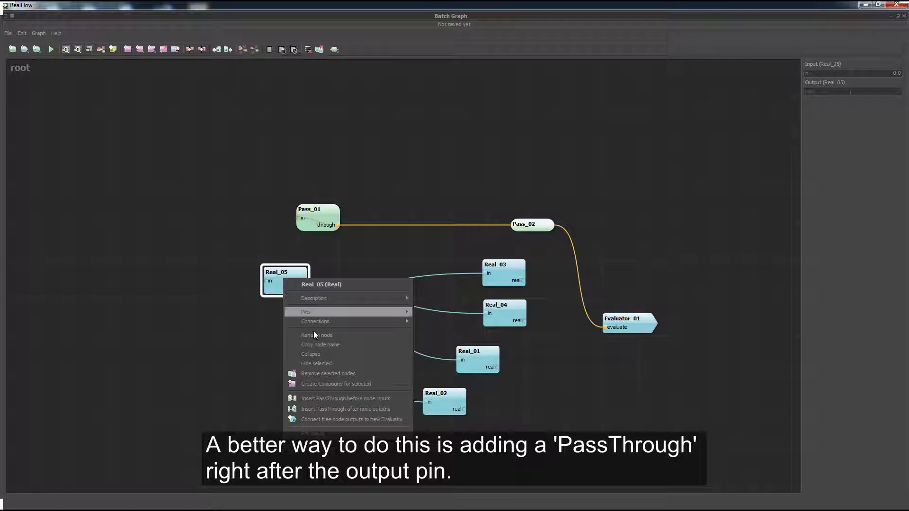
pyautogui.click(367, 410)
pyautogui.moveTo(338, 293); pyautogui.dragTo(368, 298)
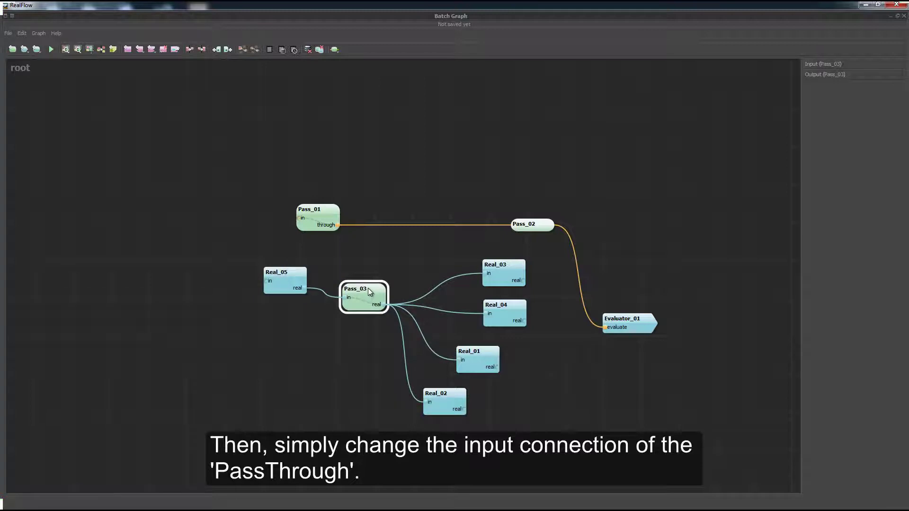
pyautogui.doubleClick(370, 292)
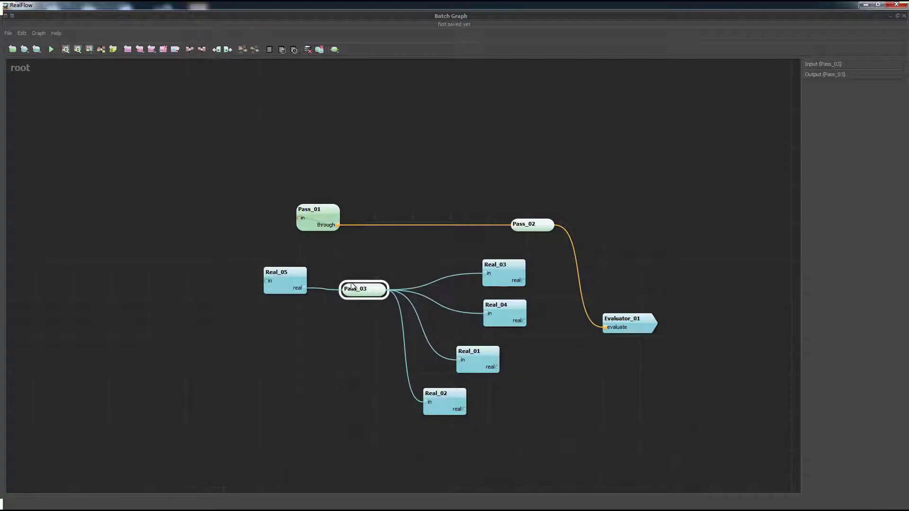
pyautogui.doubleClick(352, 286)
# Duplicate Real_05, place the copy below it, and feed Pass_03's input from the copy instead of Real_05
pyautogui.click(283, 281)
pyautogui.hotkey('ctrl', 'd')
pyautogui.moveTo(297, 299); pyautogui.dragTo(293, 363)
# Move Pass_03 slightly toward the four Real nodes and remove it while keeping its connections
pyautogui.moveTo(348, 301); pyautogui.dragTo(388, 311)
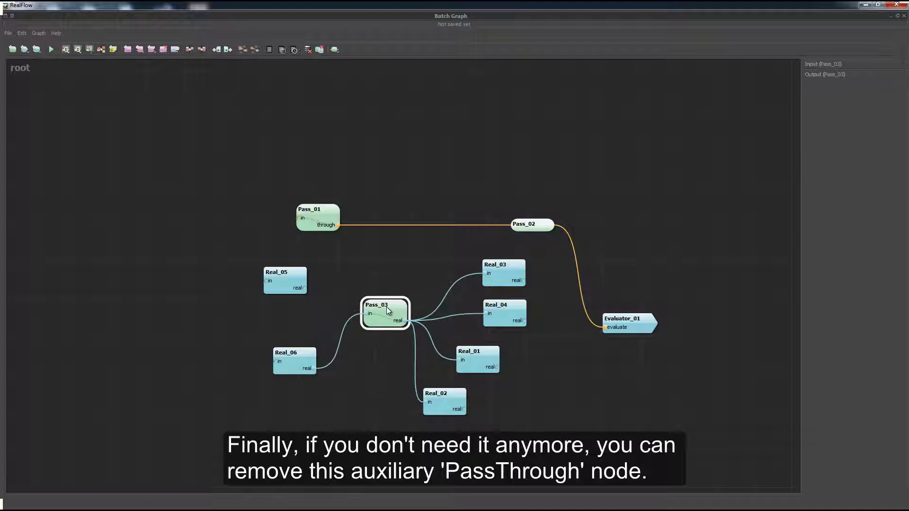
pyautogui.rightClick(388, 309)
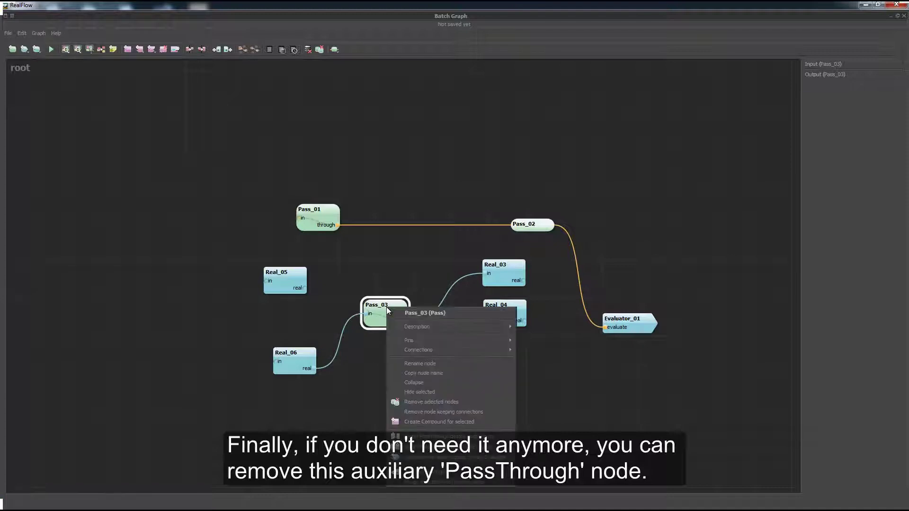
pyautogui.click(440, 413)
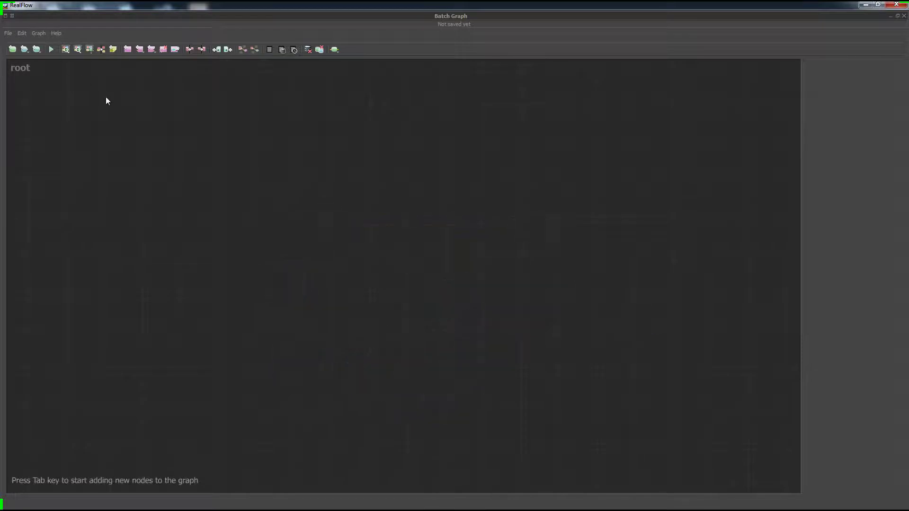
# Add an ImageCreate node to the empty batch graph and move it to the right of the canvas
pyautogui.press('Tab')
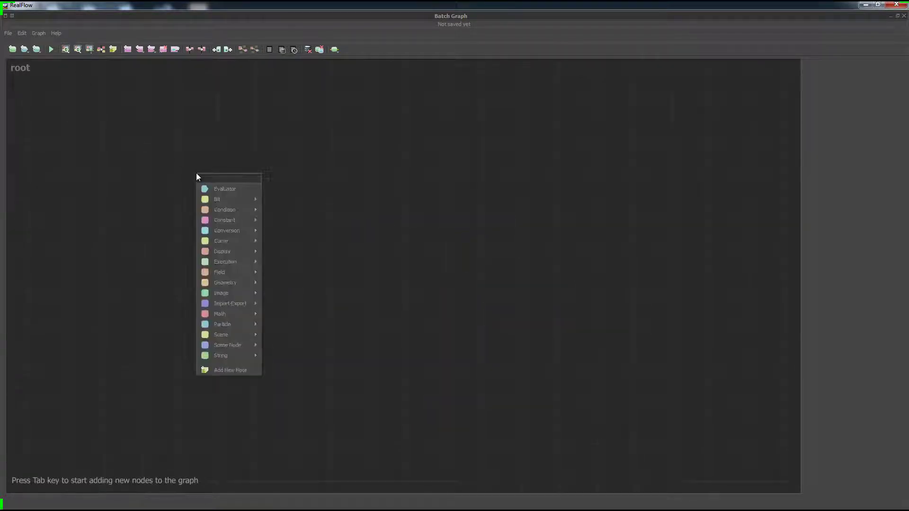
pyautogui.write('imagecreate')
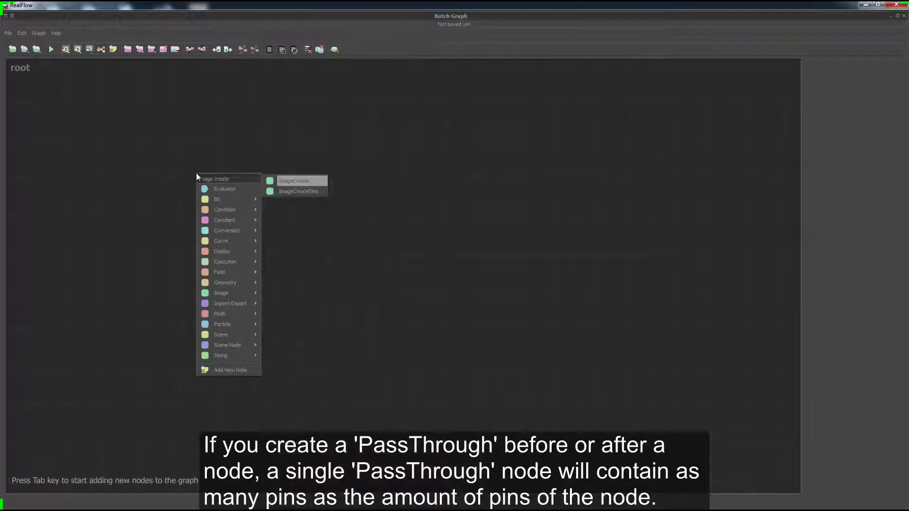
pyautogui.press('Return')
pyautogui.moveTo(221, 181); pyautogui.dragTo(550, 181)
# Insert a PassThrough before ImageCreate_01's inputs and move it further away on the node's left
pyautogui.rightClick(551, 182)
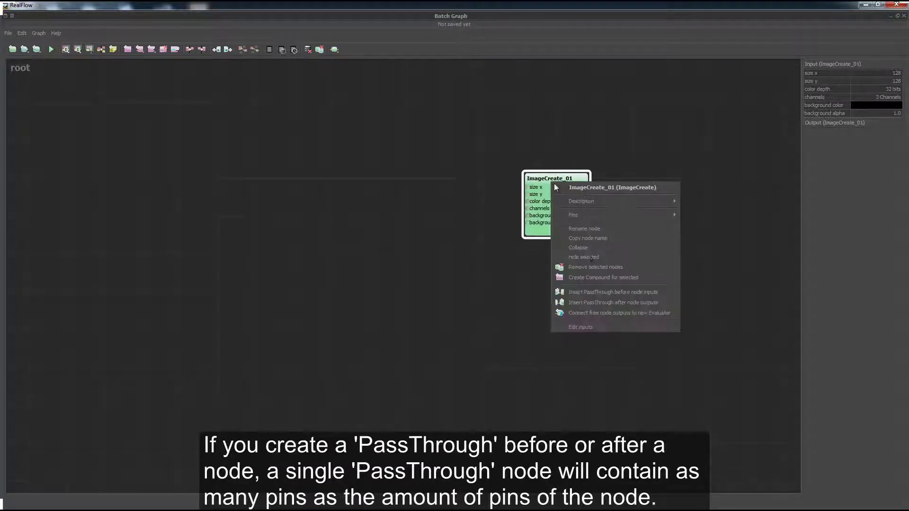
pyautogui.click(590, 293)
pyautogui.moveTo(501, 188); pyautogui.dragTo(429, 166)
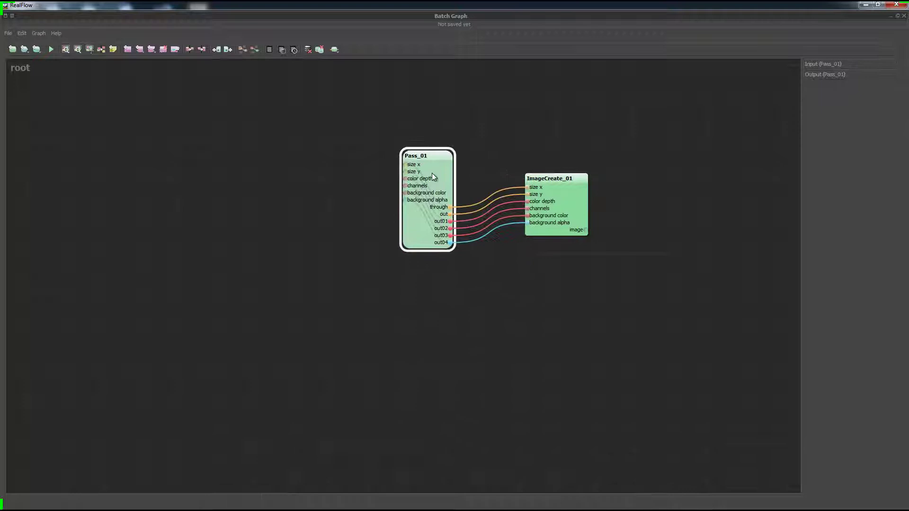
# Chain two more PassThrough nodes before Pass_01's inputs, spacing them out in a row to its left
pyautogui.rightClick(431, 172)
pyautogui.click(479, 302)
pyautogui.moveTo(394, 159); pyautogui.dragTo(286, 158)
pyautogui.rightClick(285, 158)
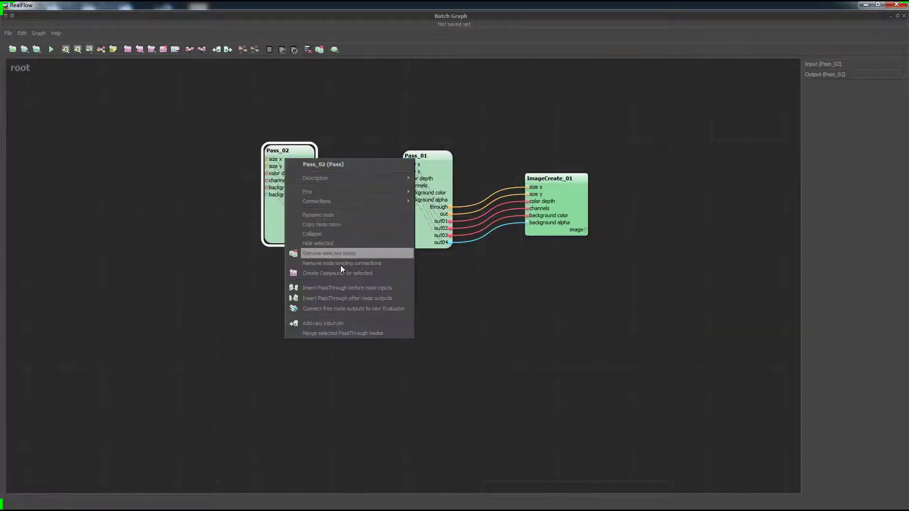
pyautogui.click(338, 289)
pyautogui.moveTo(240, 171); pyautogui.dragTo(145, 168)
# Collapse Pass_02 and Pass_01 and move them apart so the connections between them run as one long line
pyautogui.doubleClick(284, 162)
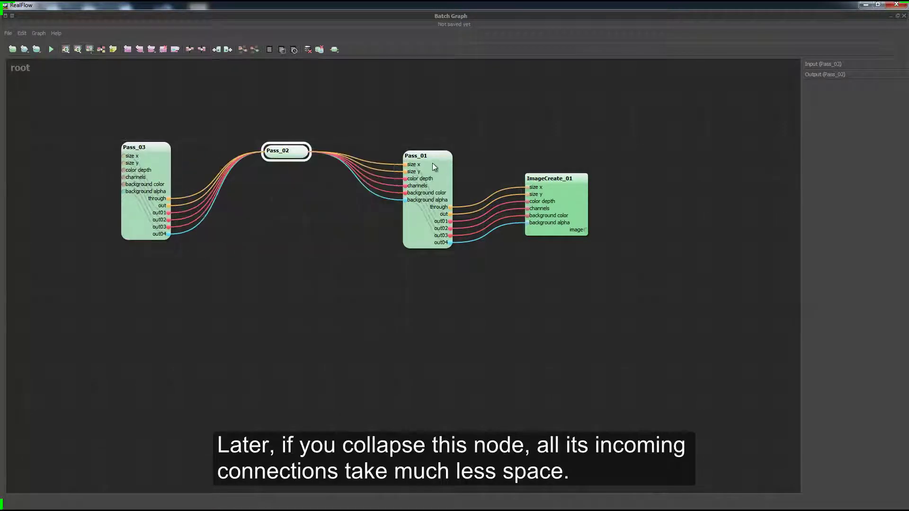
pyautogui.doubleClick(433, 163)
pyautogui.moveTo(433, 154); pyautogui.dragTo(483, 151)
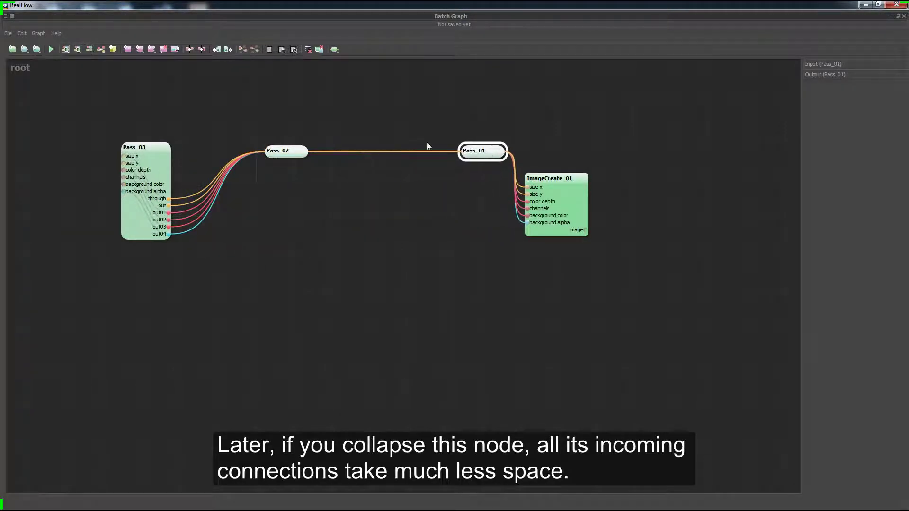
pyautogui.moveTo(281, 149); pyautogui.dragTo(218, 148)
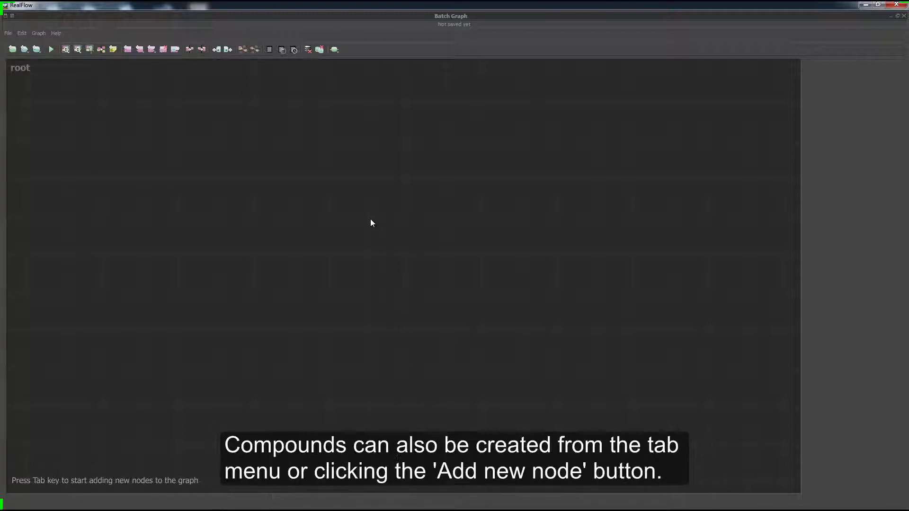
# Add an empty Compound node to the cleared graph and move it to the upper left area
pyautogui.press('Tab')
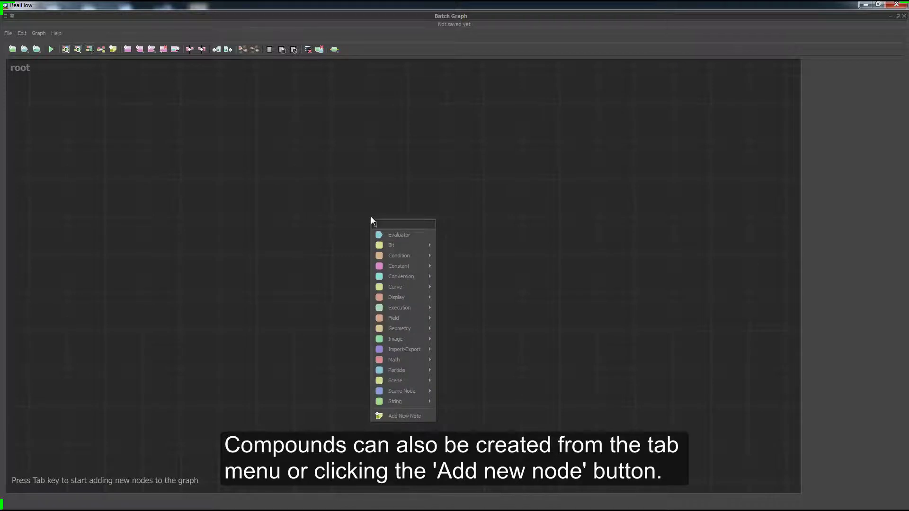
pyautogui.write('compou')
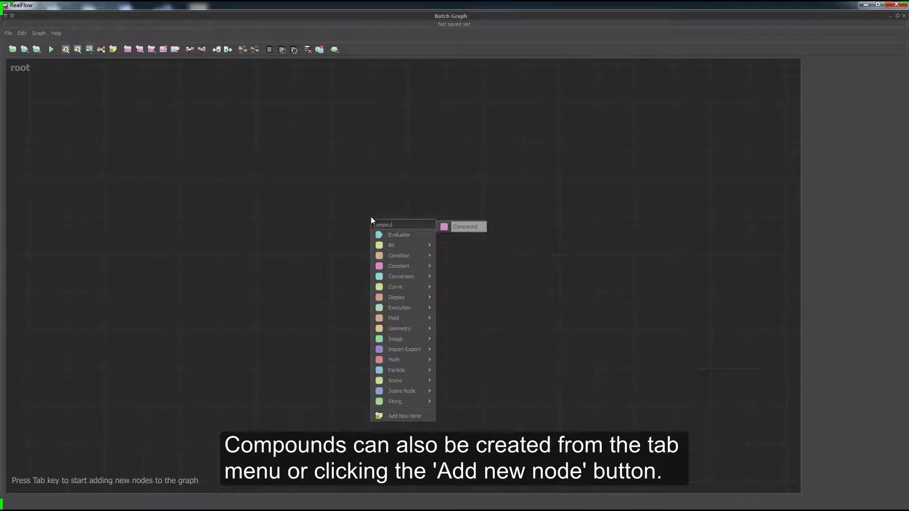
pyautogui.press('Return')
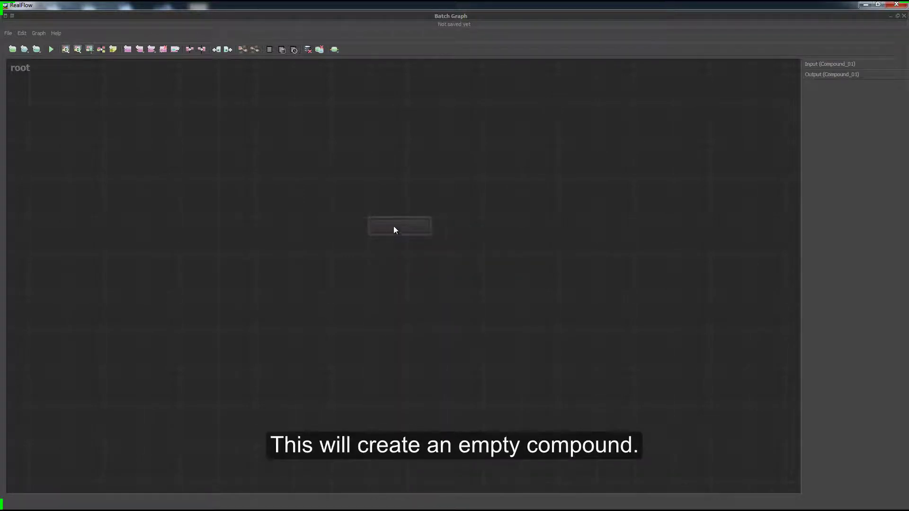
pyautogui.moveTo(394, 227); pyautogui.dragTo(234, 151)
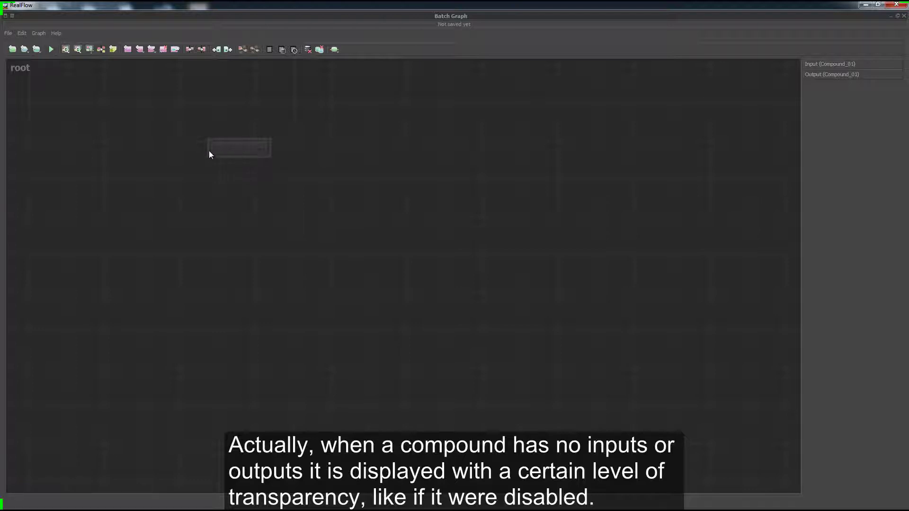
# Enter Compound_01 and return to the root level twice to examine navigation between a compound and its parent
pyautogui.doubleClick(238, 154)
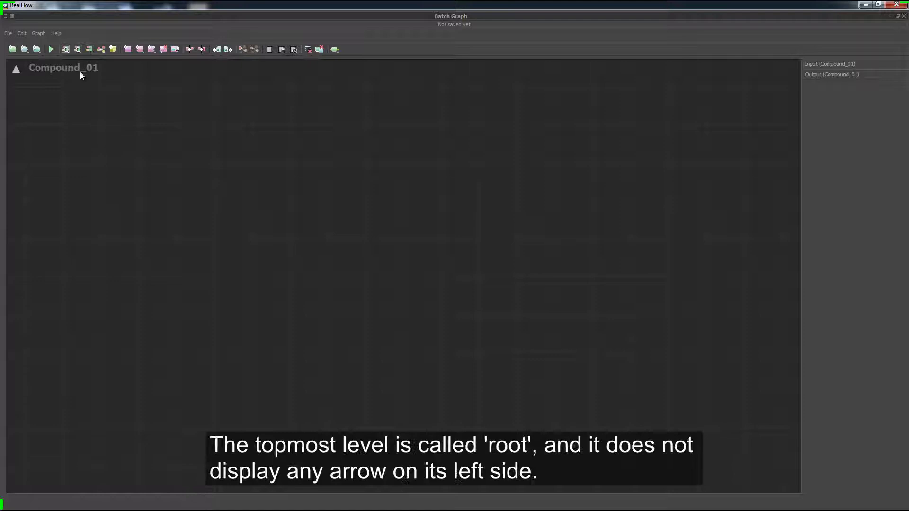
pyautogui.click(19, 76)
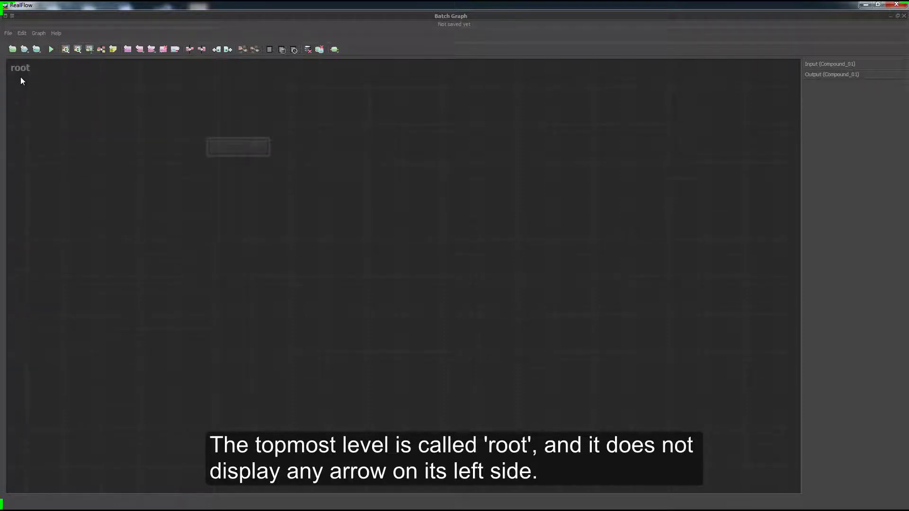
pyautogui.doubleClick(241, 147)
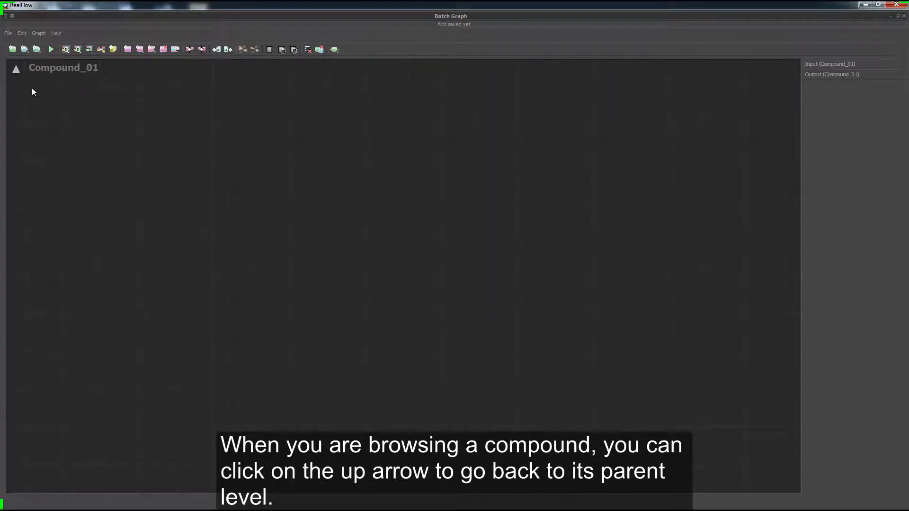
pyautogui.rightClick(86, 128)
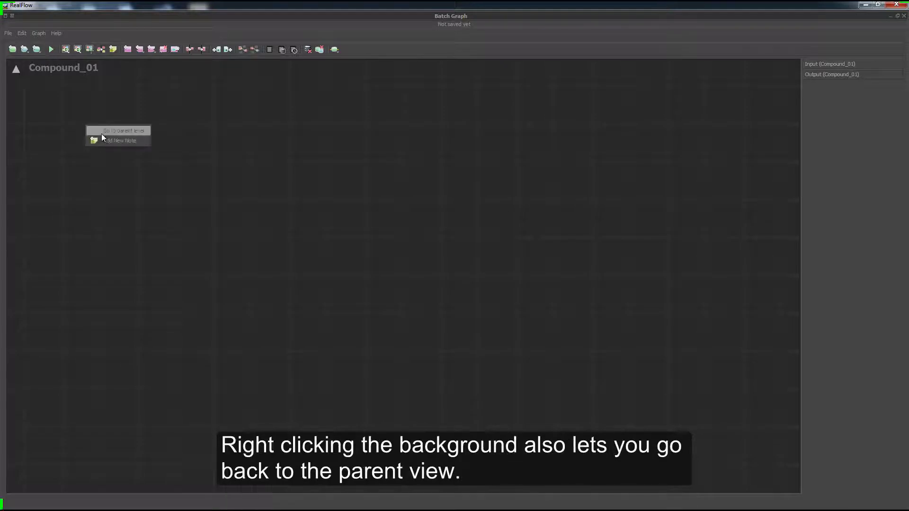
pyautogui.click(109, 132)
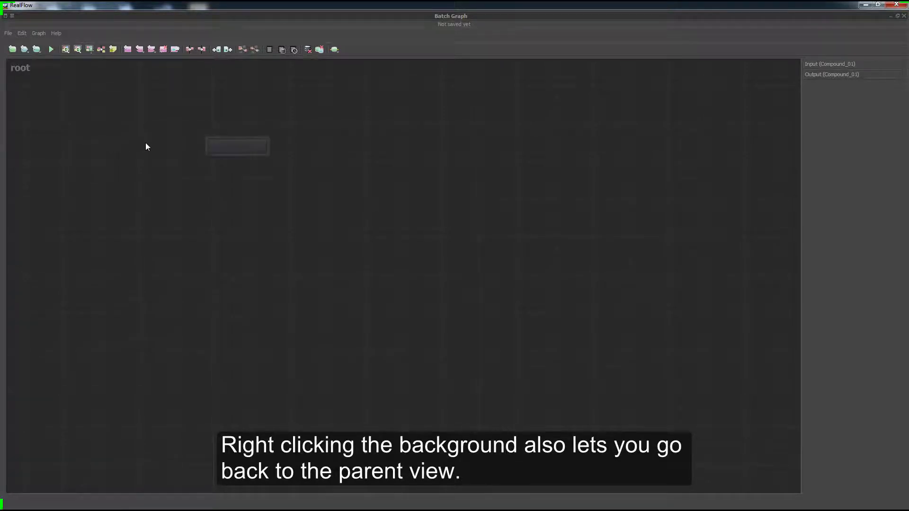
# Enter Compound_01, add an input compound interface, and place it in the upper left area of the compound
pyautogui.doubleClick(232, 151)
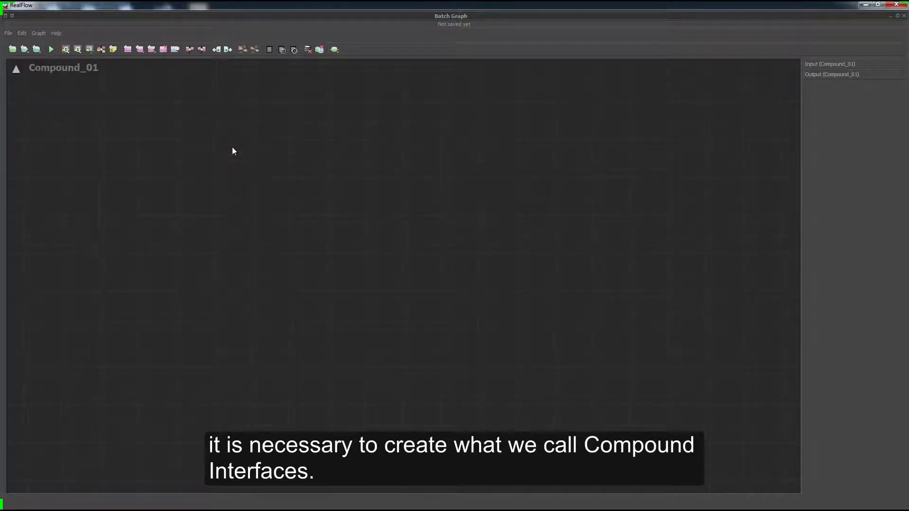
pyautogui.click(138, 50)
pyautogui.moveTo(109, 106); pyautogui.dragTo(166, 173)
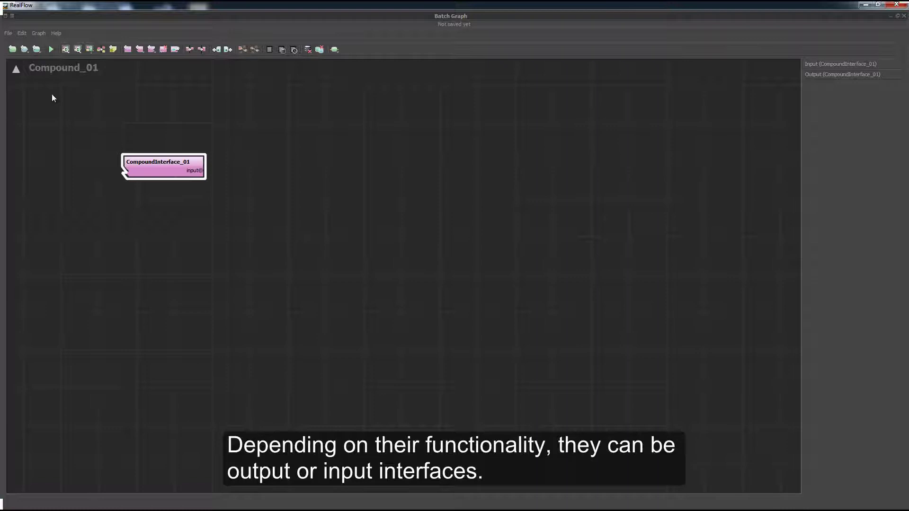
# Return to the root level and rename Compound_01's input pin as mypin
pyautogui.click(21, 76)
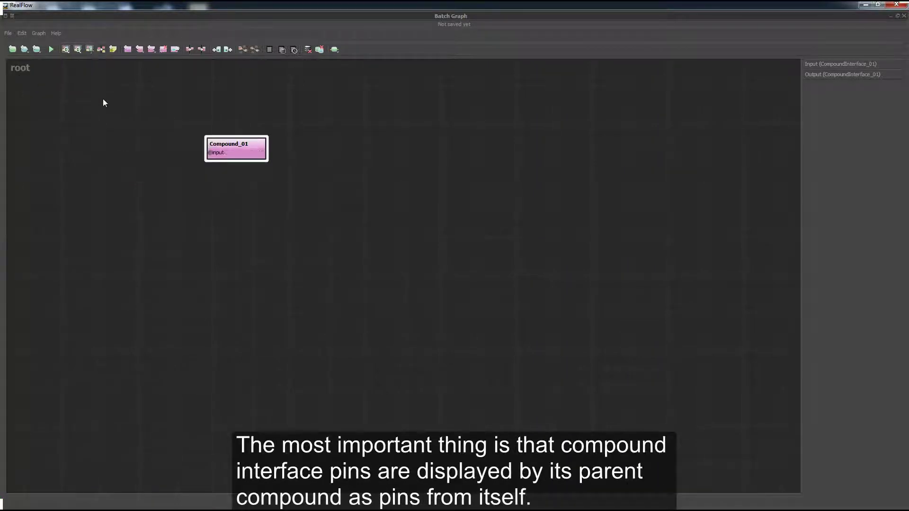
pyautogui.moveTo(225, 152); pyautogui.dragTo(238, 152)
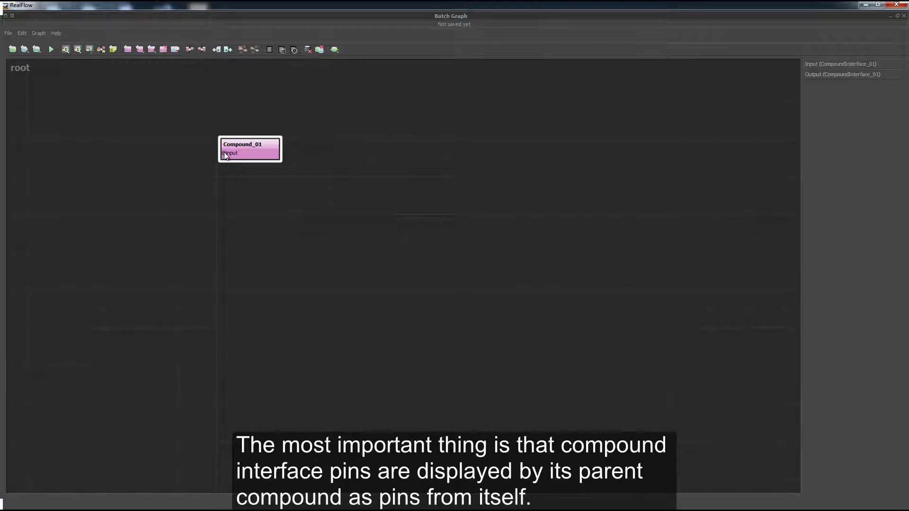
pyautogui.rightClick(223, 152)
pyautogui.click(248, 209)
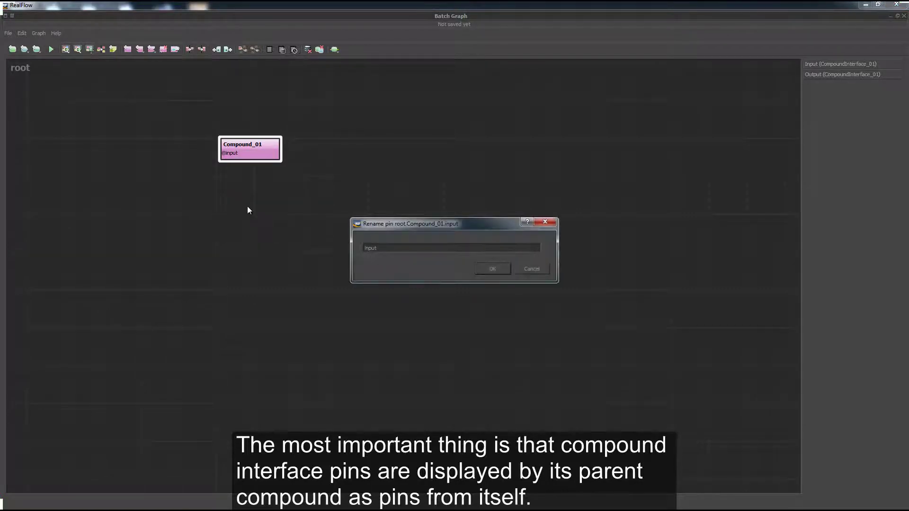
pyautogui.press('BackSpace')
pyautogui.write('mypin')
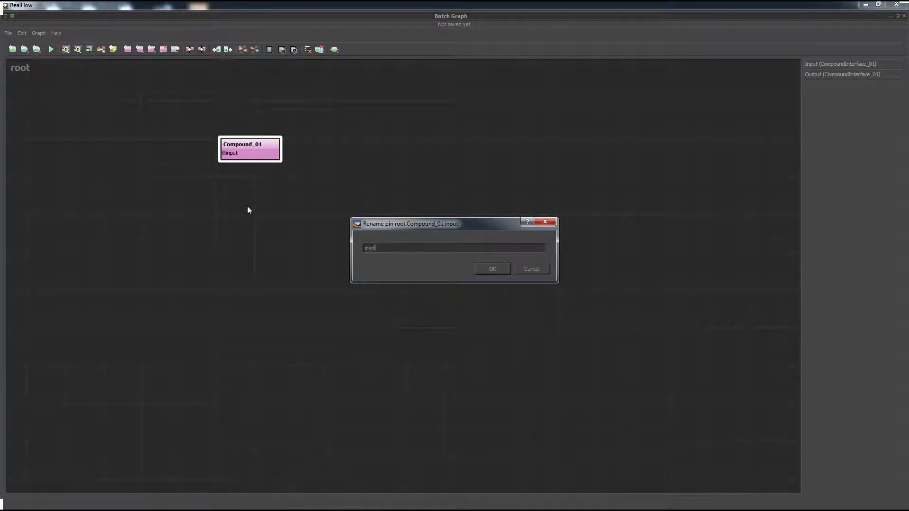
pyautogui.press('Return')
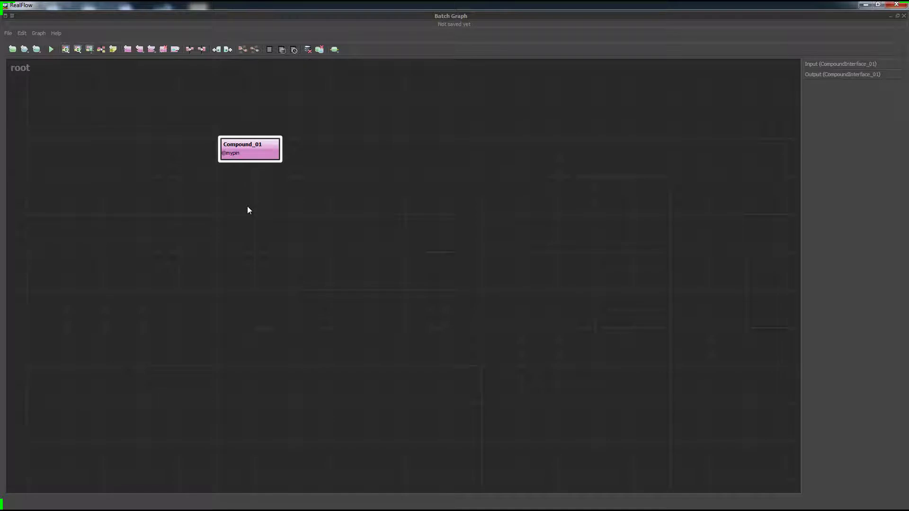
# Add a second pin to the input interface inside Compound_01 and return to the root level
pyautogui.doubleClick(248, 146)
pyautogui.moveTo(184, 171); pyautogui.dragTo(225, 173)
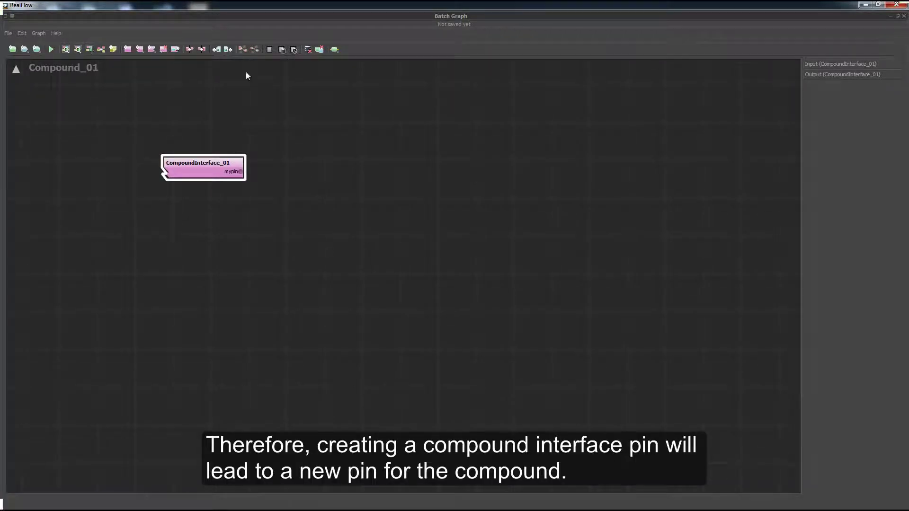
pyautogui.click(228, 49)
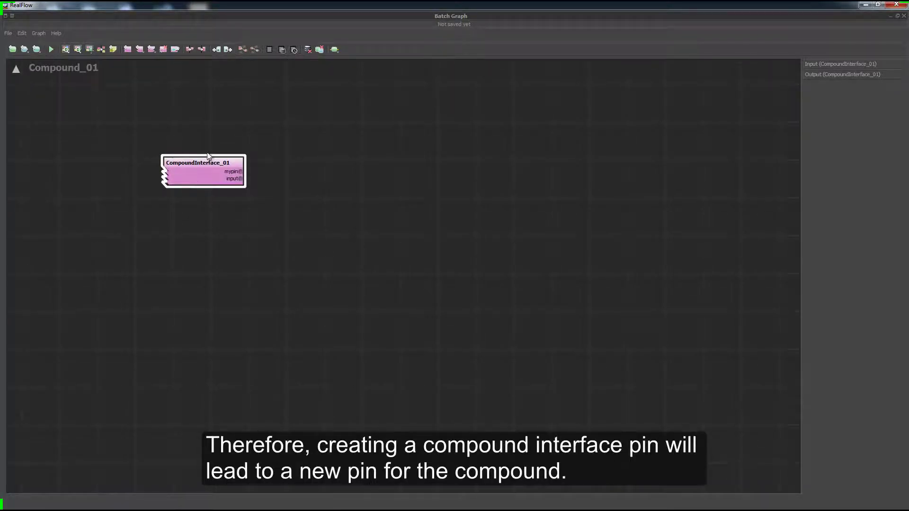
pyautogui.click(16, 72)
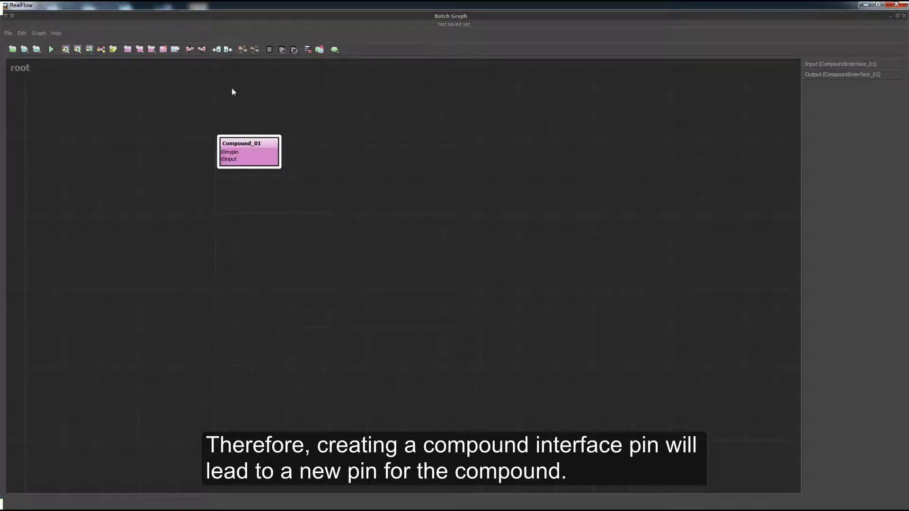
# Add an output pin to Compound_01 at root level and move its output interface beside the input interface inside the compound
pyautogui.click(227, 50)
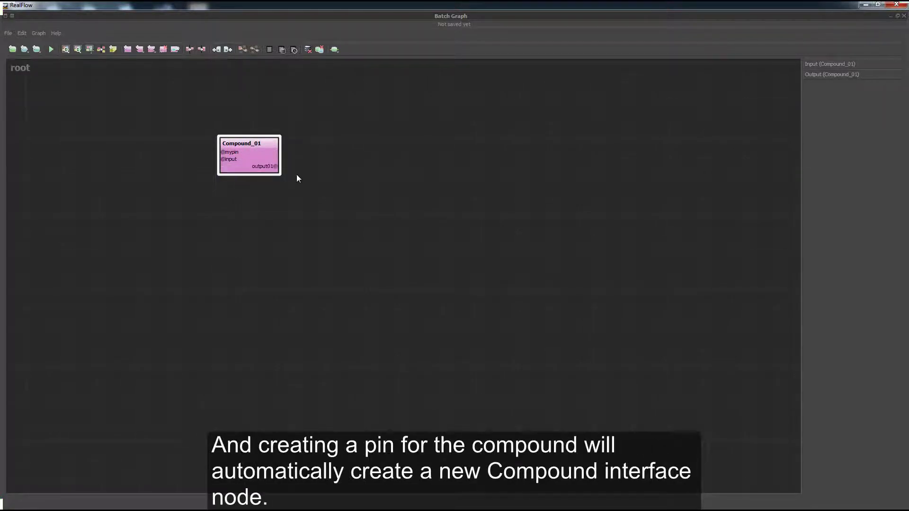
pyautogui.doubleClick(257, 150)
pyautogui.moveTo(422, 268); pyautogui.dragTo(366, 166)
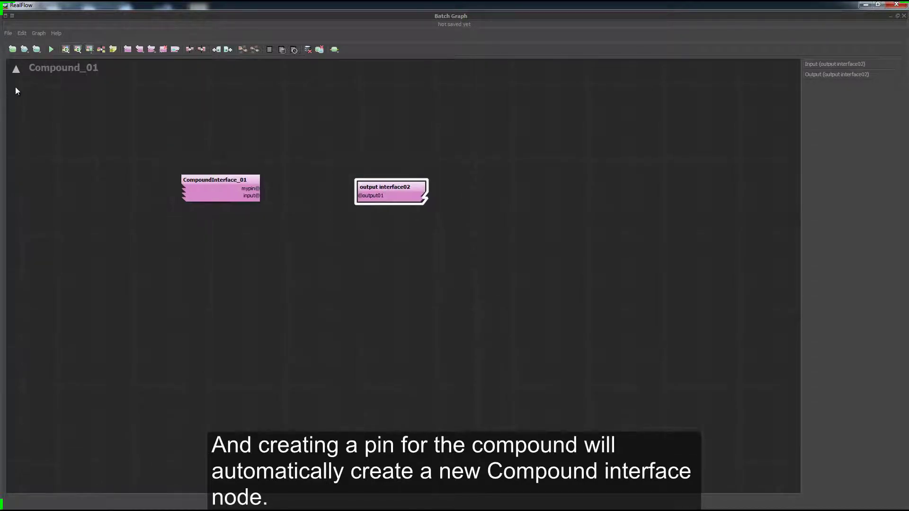
pyautogui.click(16, 69)
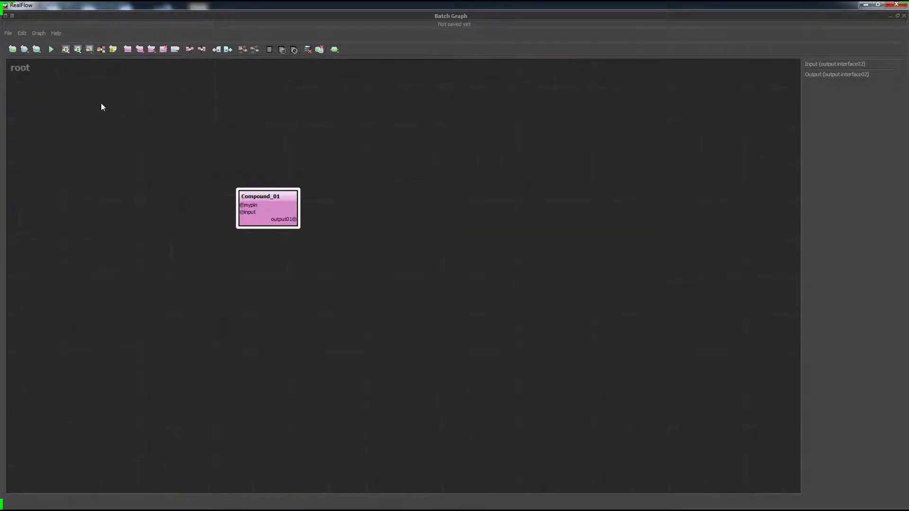
# Add a Real and an Integer node beside Compound_01 and connect them to its mypin and input pins respectively
pyautogui.click(142, 137)
pyautogui.rightClick(142, 137)
pyautogui.write('Real')
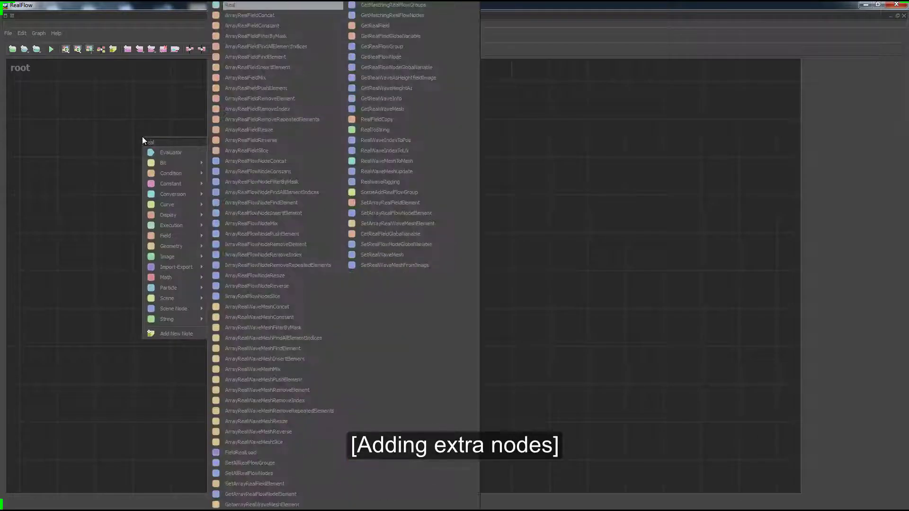
pyautogui.press('Return')
pyautogui.click(156, 227)
pyautogui.rightClick(155, 227)
pyautogui.write('Integer')
pyautogui.press('Return')
pyautogui.moveTo(176, 161); pyautogui.dragTo(242, 205)
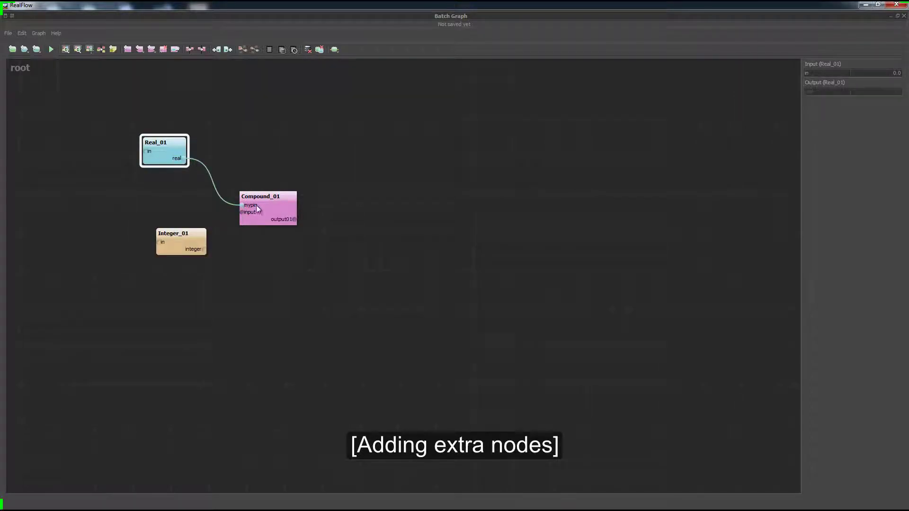
pyautogui.moveTo(203, 249); pyautogui.dragTo(242, 213)
# Add a Real node inside Compound_01 and connect the interface's mypin to its in pin
pyautogui.click(288, 203)
pyautogui.doubleClick(289, 204)
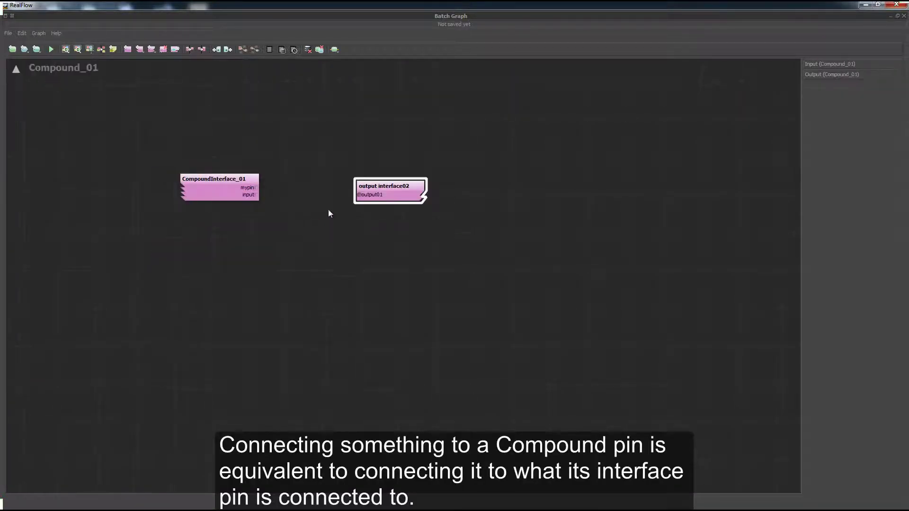
pyautogui.rightClick(304, 219)
pyautogui.write('real')
pyautogui.press('Return')
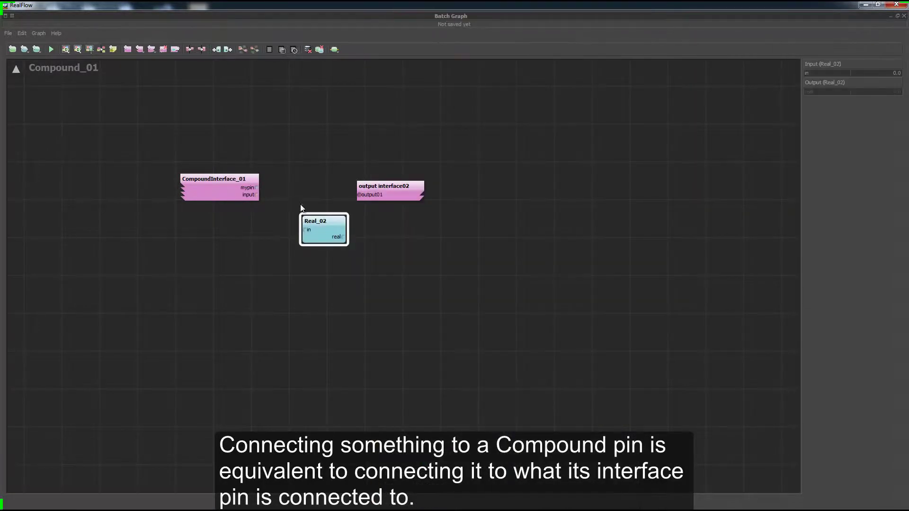
pyautogui.moveTo(257, 187); pyautogui.dragTo(277, 204)
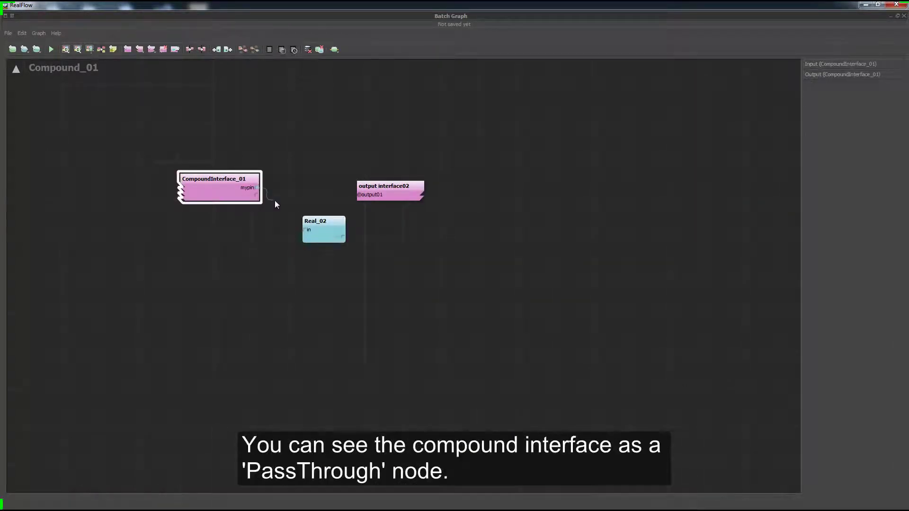
pyautogui.moveTo(311, 237); pyautogui.dragTo(309, 231)
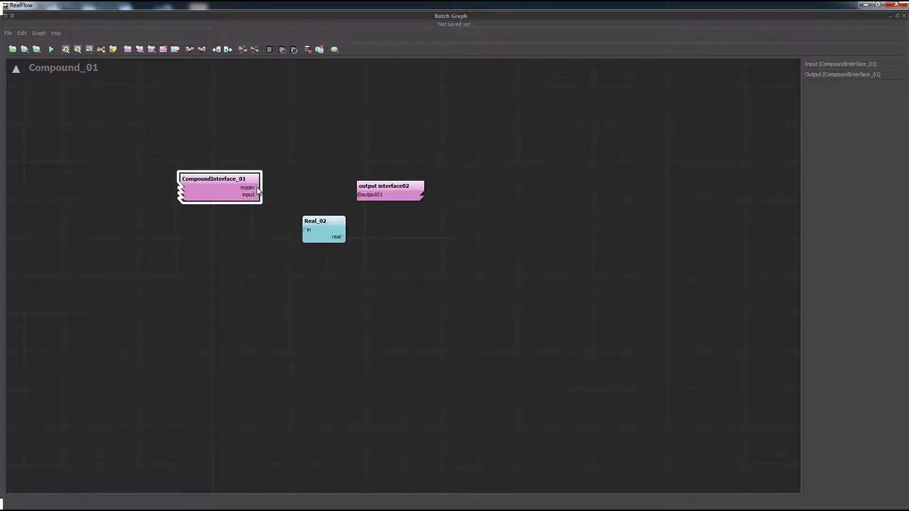
pyautogui.moveTo(256, 188); pyautogui.dragTo(309, 230)
# Try to add an Evaluator node inside Compound_01
pyautogui.click(25, 49)
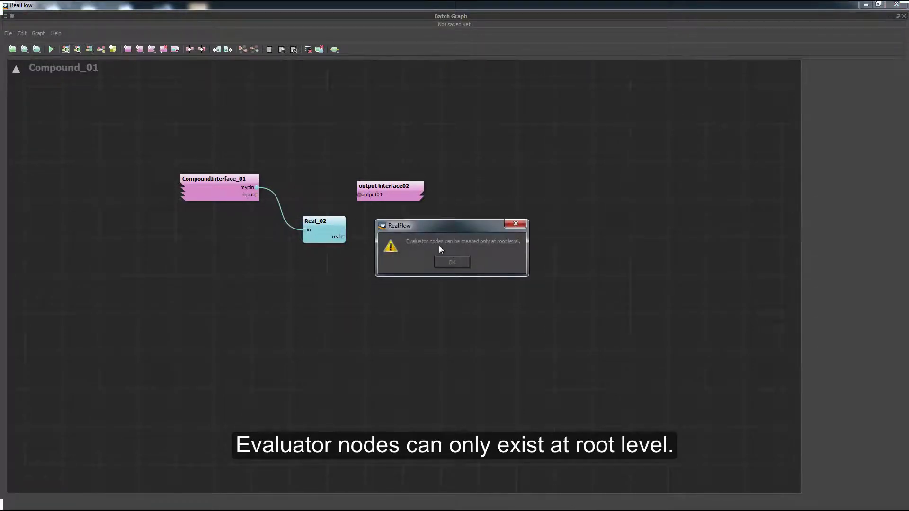
pyautogui.click(459, 261)
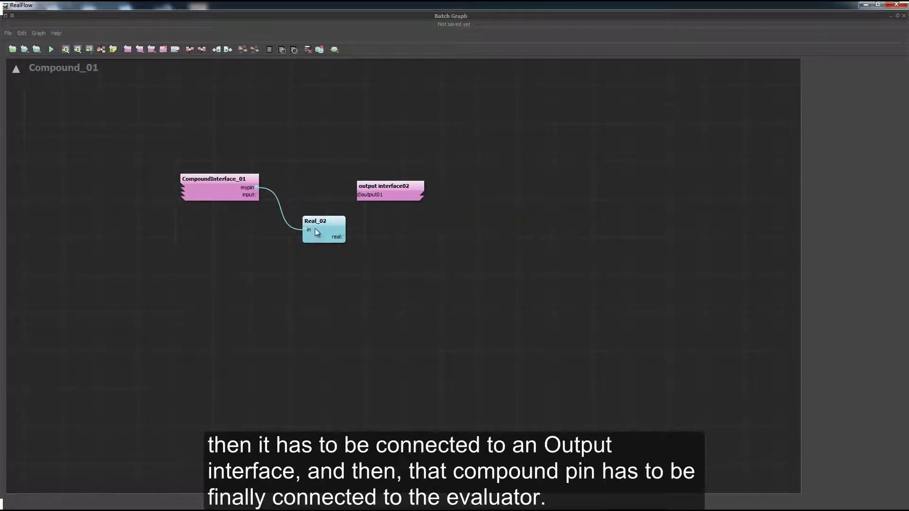
# Connect the inner Real node to the output interface's output01 pin, and link Compound_01's output to a new Evaluator node at root level
pyautogui.moveTo(327, 233); pyautogui.dragTo(379, 194)
pyautogui.click(16, 70)
pyautogui.click(394, 209)
pyautogui.rightClick(393, 209)
pyautogui.write('evalua')
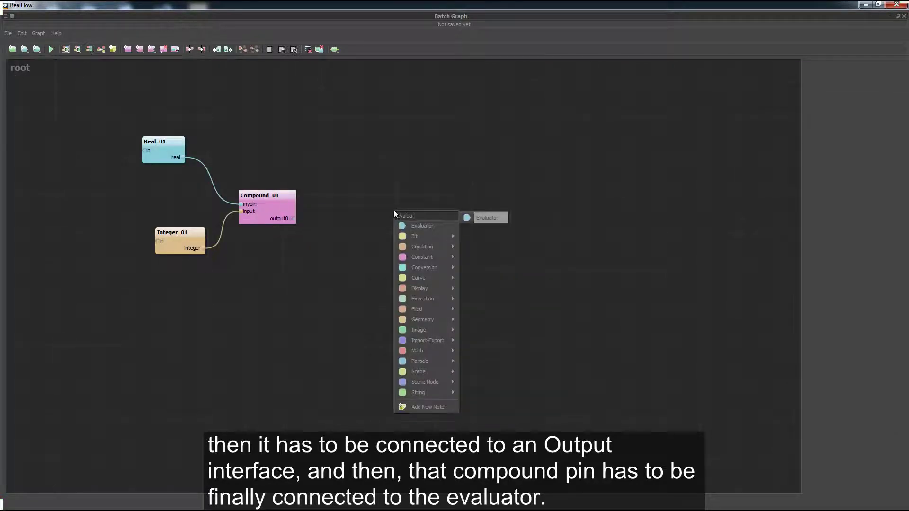
pyautogui.press('Return')
pyautogui.moveTo(293, 218); pyautogui.dragTo(413, 222)
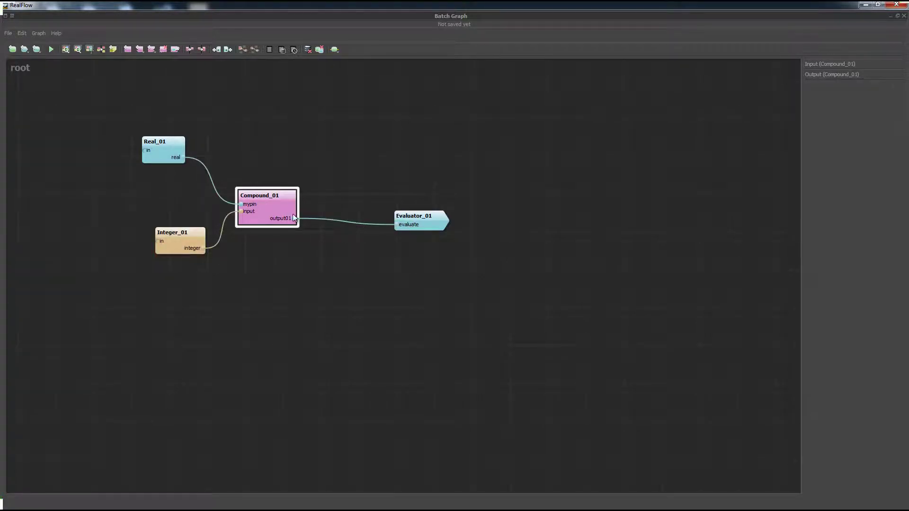
# Enter Compound_01 and add a For iterator node below its output interface
pyautogui.click(319, 182)
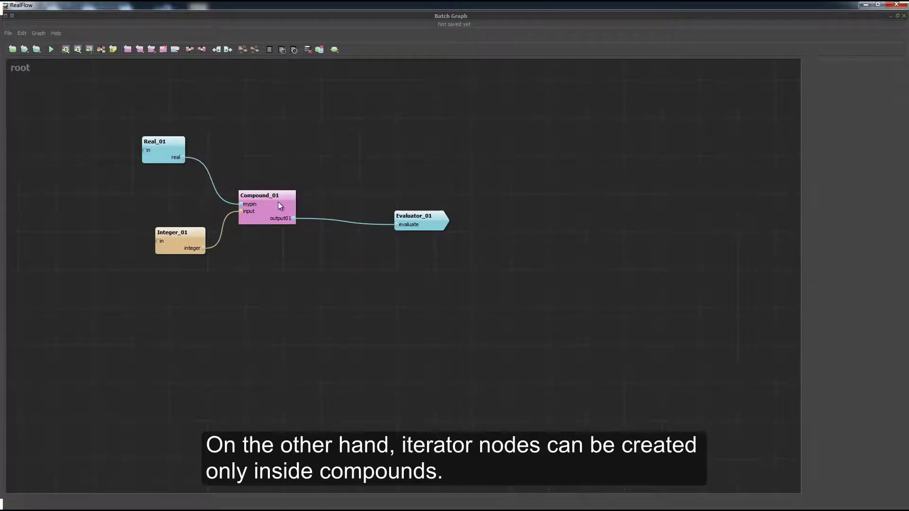
pyautogui.doubleClick(277, 202)
pyautogui.click(385, 261)
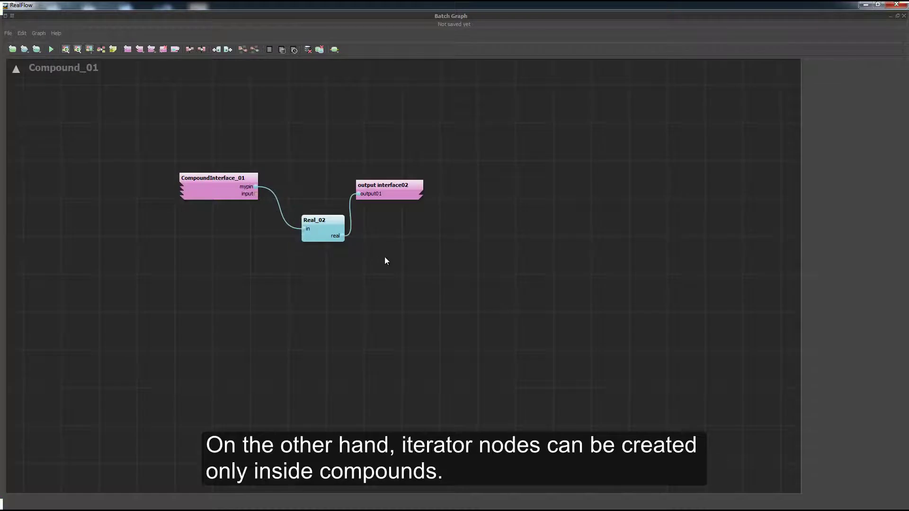
pyautogui.rightClick(385, 261)
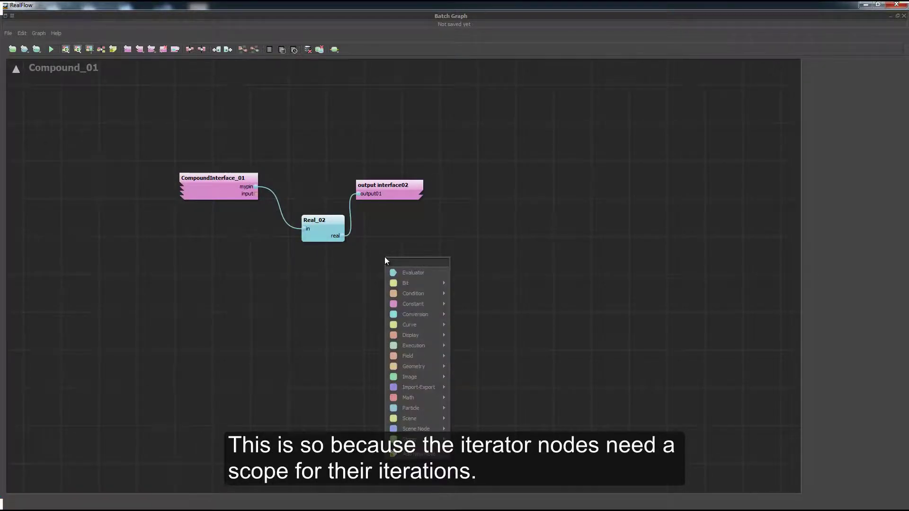
pyautogui.write('for')
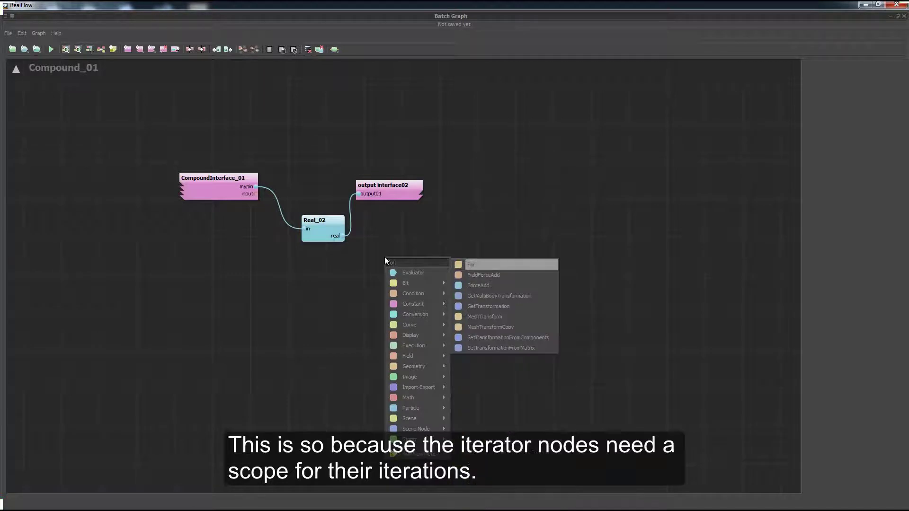
pyautogui.press('Return')
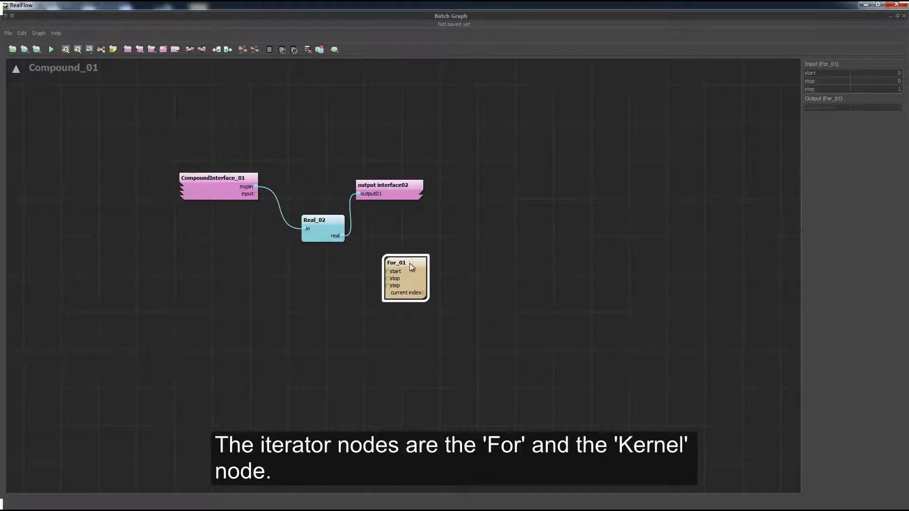
pyautogui.click(449, 295)
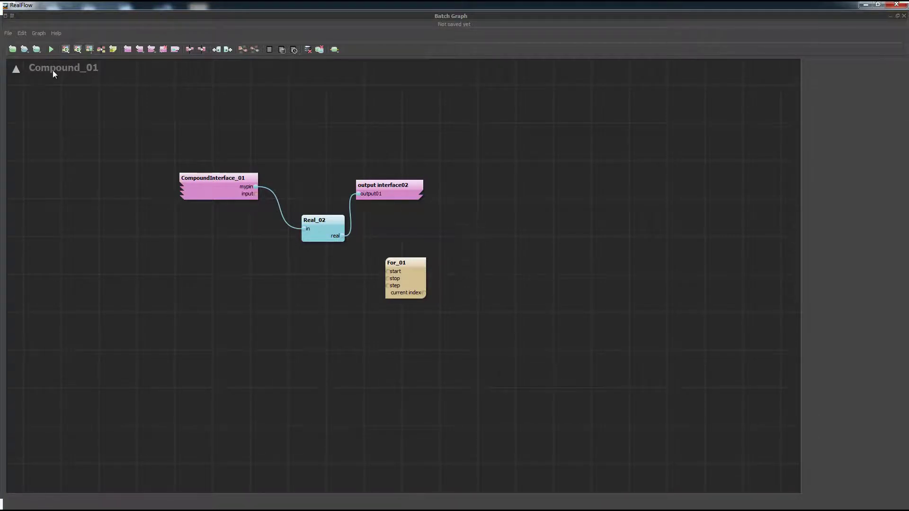
# Start a new empty graph in place of the current one
pyautogui.click(9, 33)
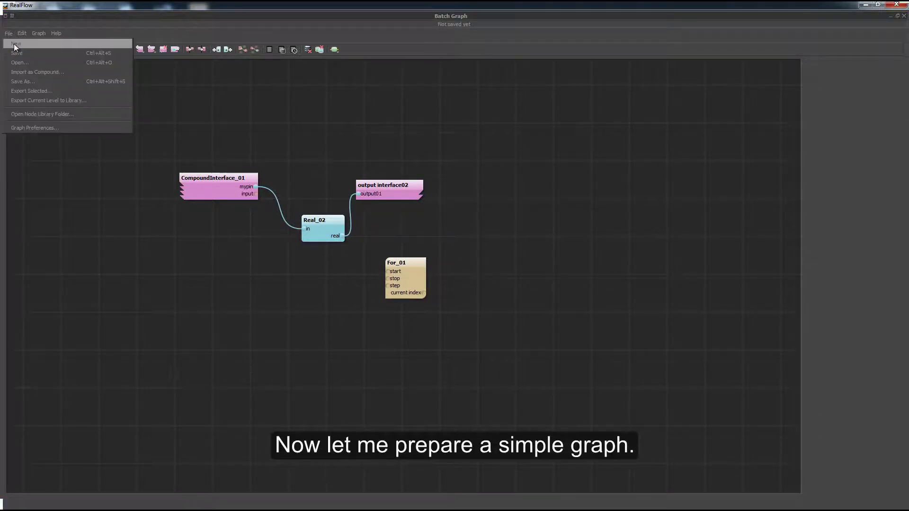
pyautogui.click(13, 44)
pyautogui.click(447, 268)
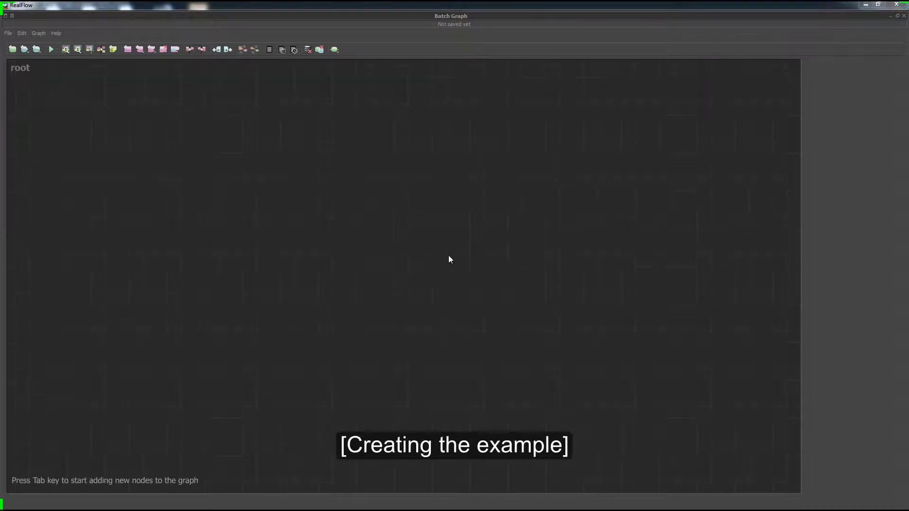
# Add two Real nodes to the empty graph, one below the other
pyautogui.press('Tab')
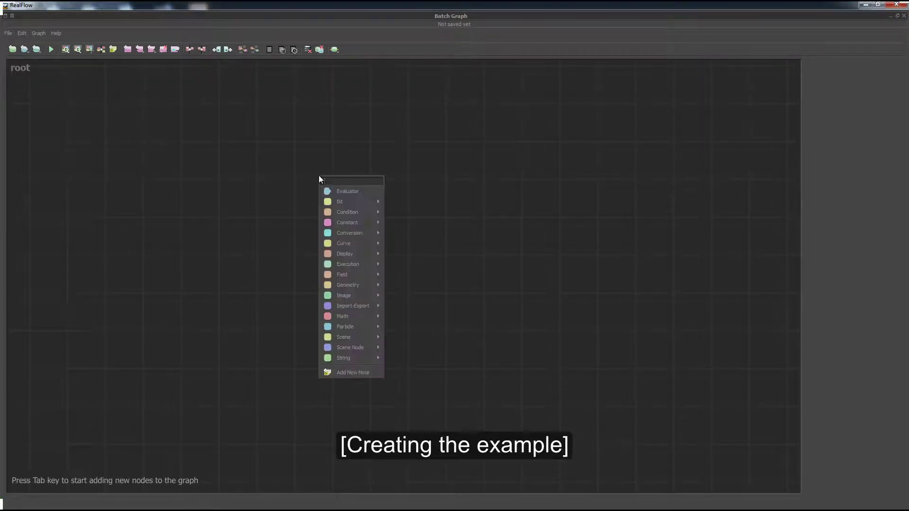
pyautogui.write('real')
pyautogui.press('Return')
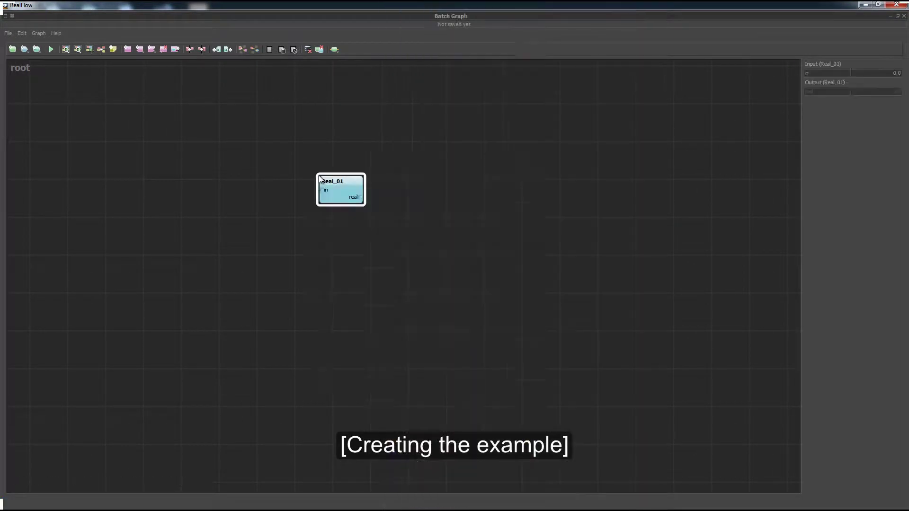
pyautogui.click(331, 228)
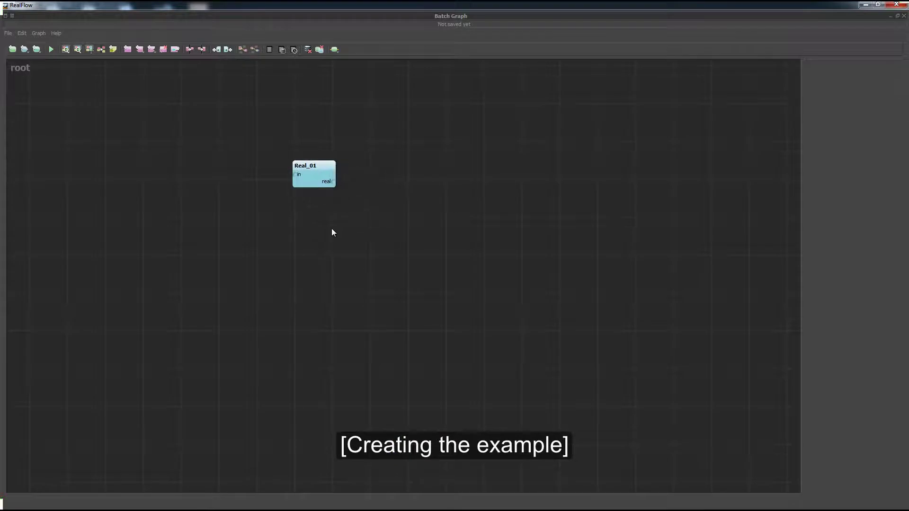
pyautogui.press('Tab')
pyautogui.write('real')
pyautogui.press('Return')
# Add two MessagePrint nodes to the right of the Real nodes, one below the other
pyautogui.click(443, 166)
pyautogui.press('Tab')
pyautogui.write('message')
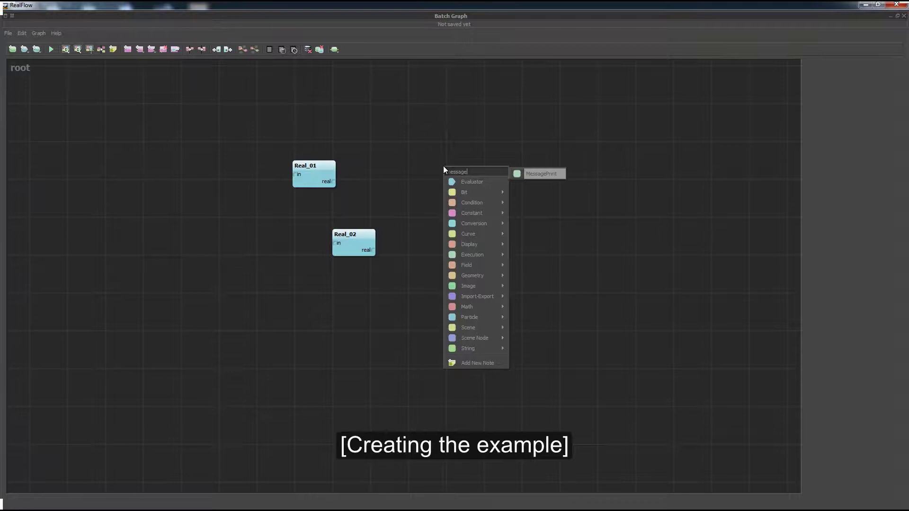
pyautogui.press('Return')
pyautogui.click(479, 228)
pyautogui.press('Tab')
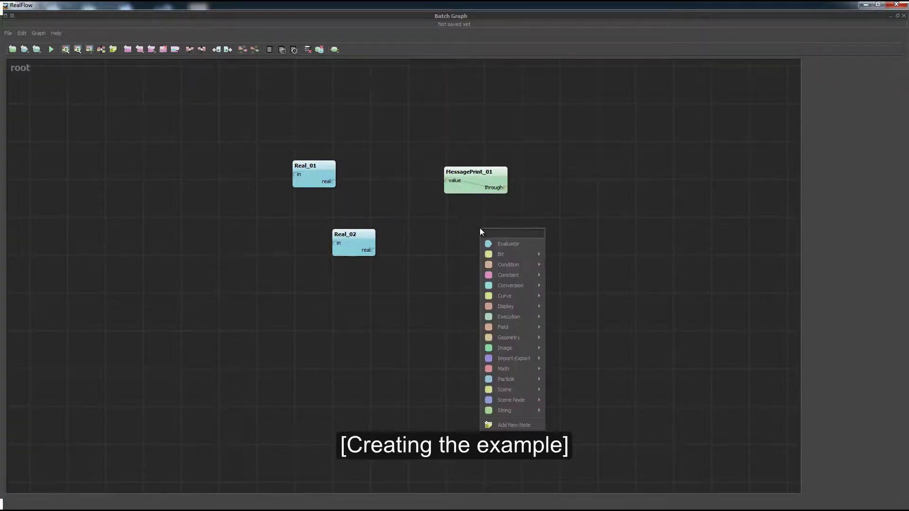
pyautogui.write('message')
pyautogui.press('Return')
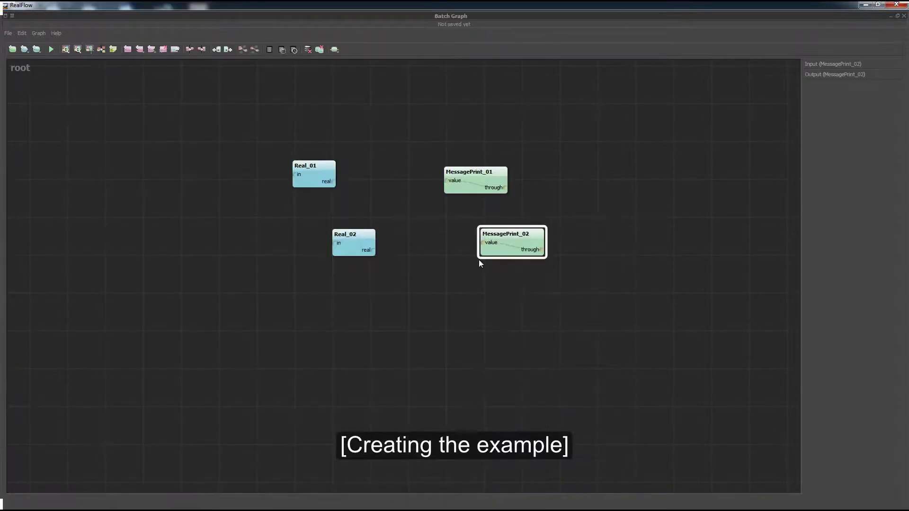
# Add two more MessagePrint nodes below MessagePrint_02, one under the other
pyautogui.click(489, 301)
pyautogui.press('Tab')
pyautogui.write('messa')
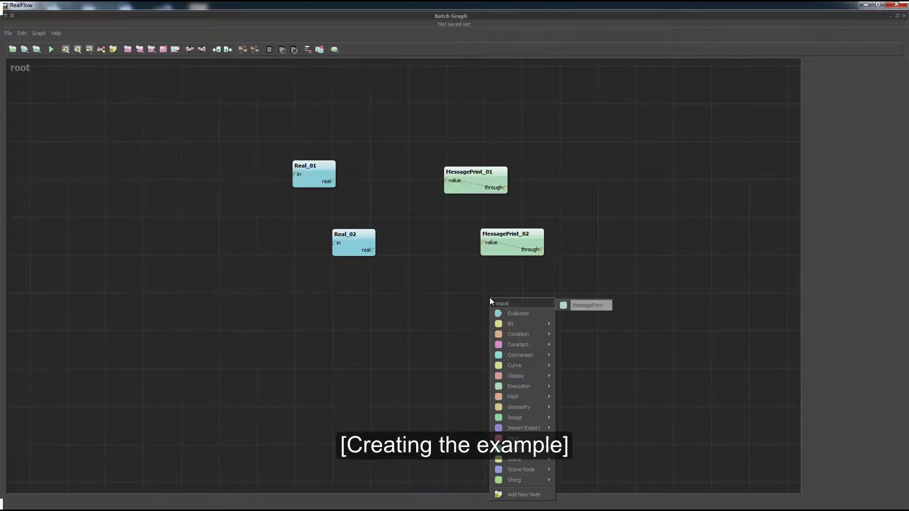
pyautogui.press('Return')
pyautogui.click(492, 364)
pyautogui.press('Tab')
pyautogui.write('message')
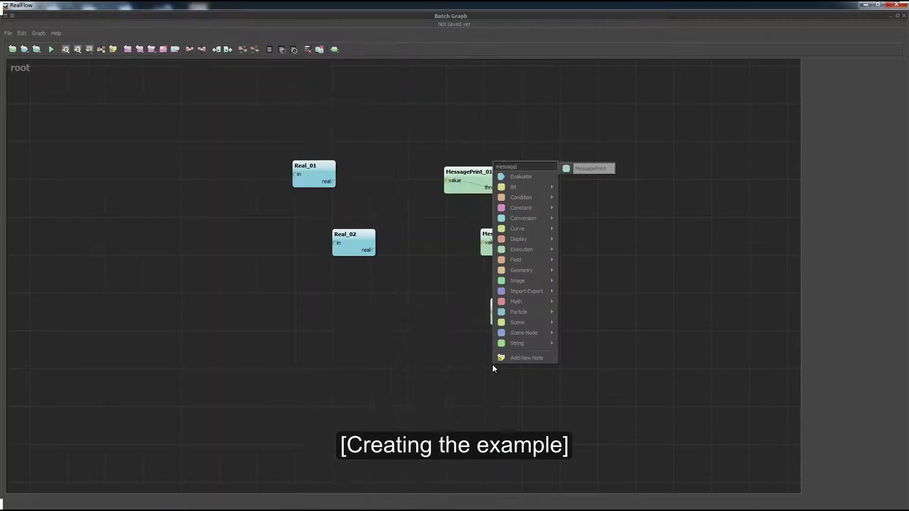
pyautogui.press('Return')
# Connect Real_01's output to the value pins of MessagePrint_01, MessagePrint_02 and MessagePrint_03, and Real_02's output to MessagePrint_04
pyautogui.click(312, 176)
pyautogui.moveTo(334, 181); pyautogui.dragTo(446, 180)
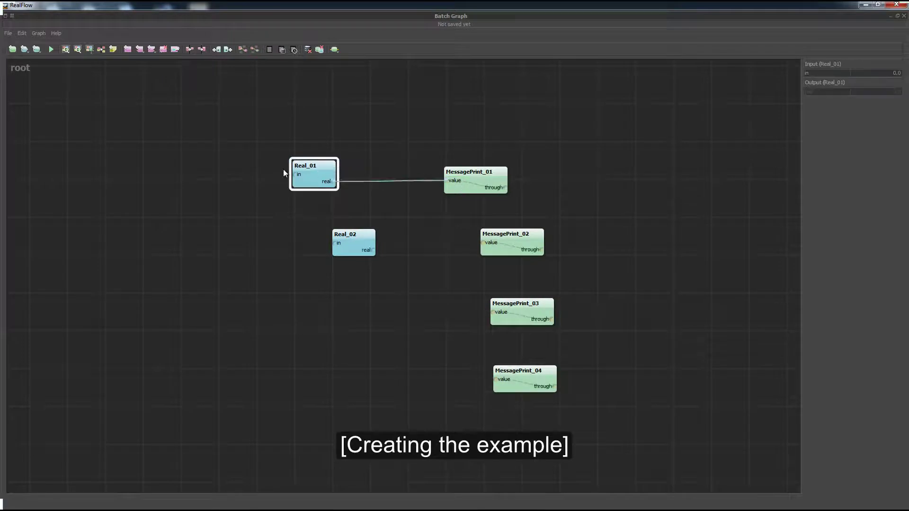
pyautogui.moveTo(334, 181); pyautogui.dragTo(494, 313)
pyautogui.click(353, 249)
pyautogui.moveTo(374, 250); pyautogui.dragTo(539, 382)
pyautogui.click(630, 201)
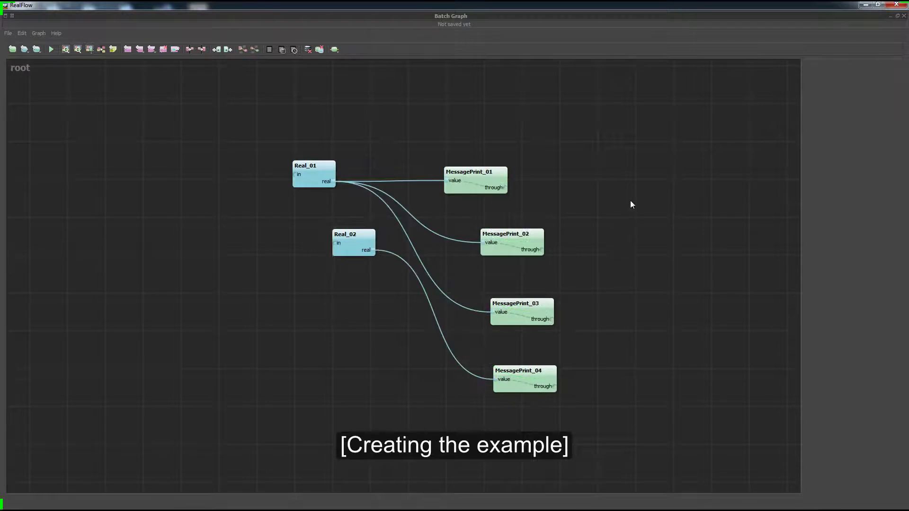
# Add an Evaluator node to the right of the MessagePrint nodes and give it three extra input pins
pyautogui.rightClick(584, 191)
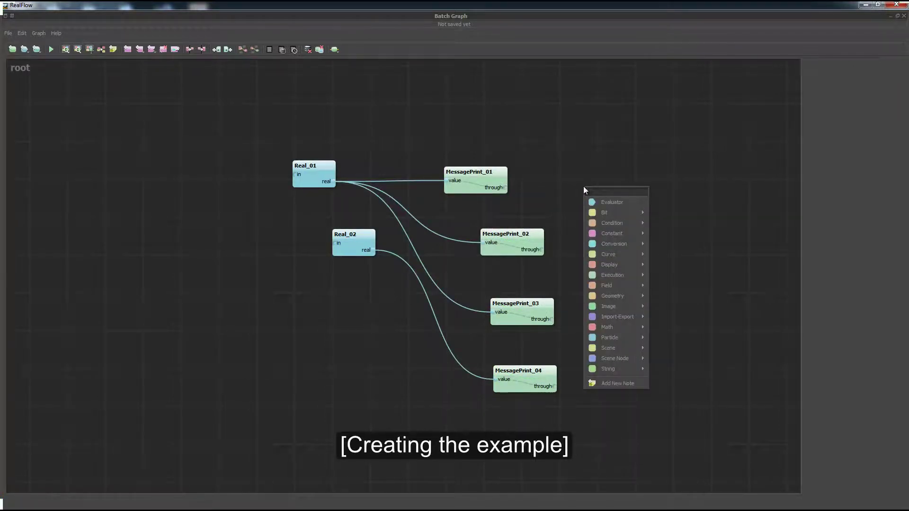
pyautogui.click(602, 203)
pyautogui.moveTo(641, 204); pyautogui.dragTo(685, 180)
pyautogui.click(216, 49)
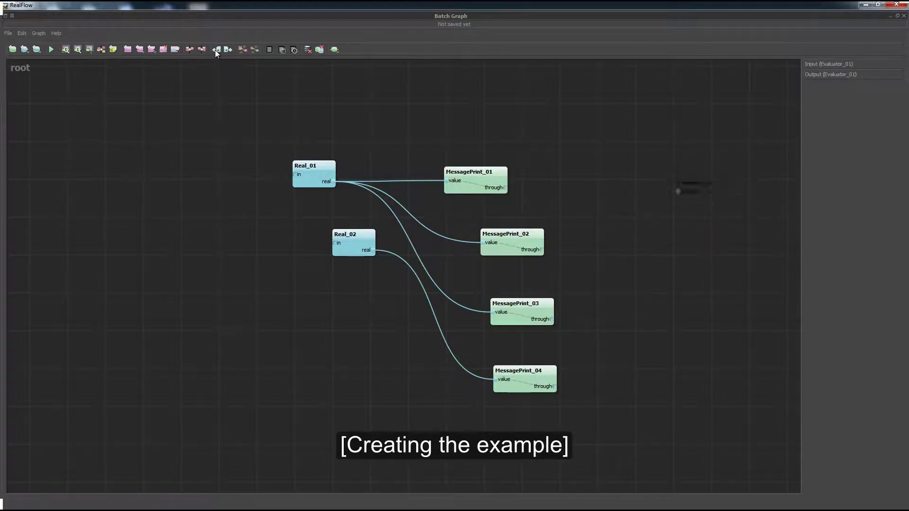
pyautogui.click(216, 49)
pyautogui.click(216, 50)
# Connect the through pins of MessagePrint_01 to MessagePrint_04, in order, to the evaluate, input, input01 and input02 pins of Evaluator_01
pyautogui.moveTo(504, 187); pyautogui.dragTo(676, 191)
pyautogui.moveTo(541, 249); pyautogui.dragTo(679, 199)
pyautogui.moveTo(551, 319); pyautogui.dragTo(676, 205)
pyautogui.click(548, 376)
pyautogui.moveTo(554, 386); pyautogui.dragTo(677, 212)
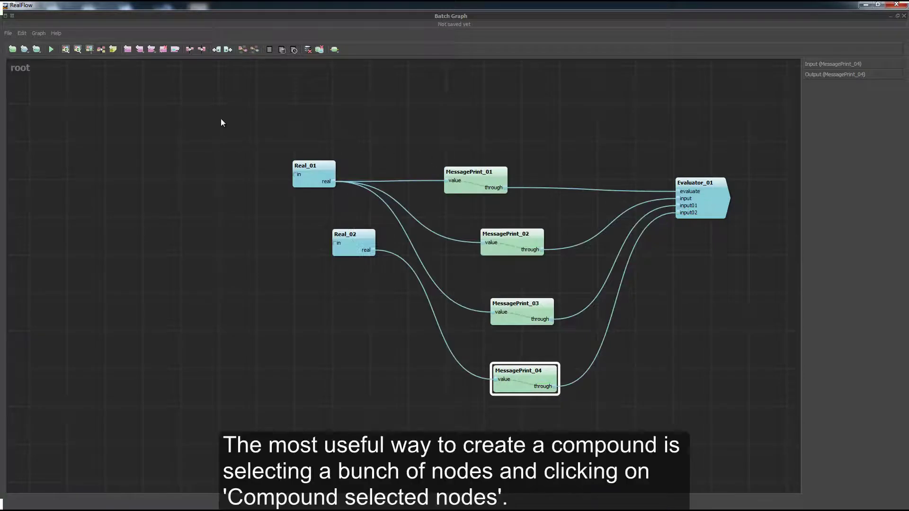
# Create a compound from the four selected MessagePrint nodes
pyautogui.moveTo(638, 136); pyautogui.dragTo(434, 418)
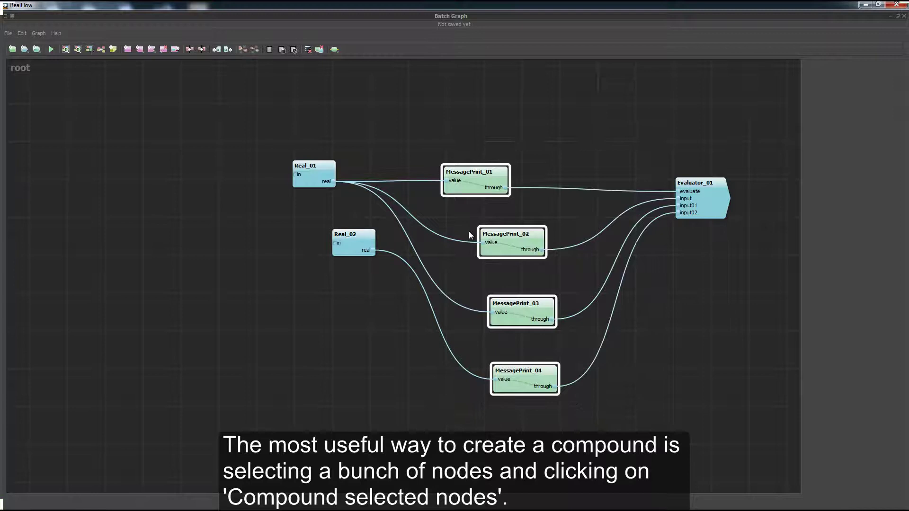
pyautogui.rightClick(473, 184)
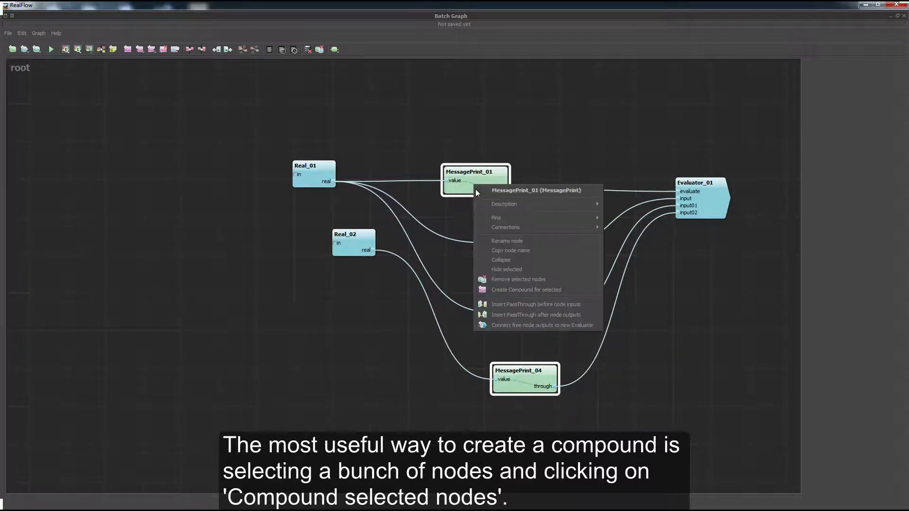
pyautogui.click(486, 292)
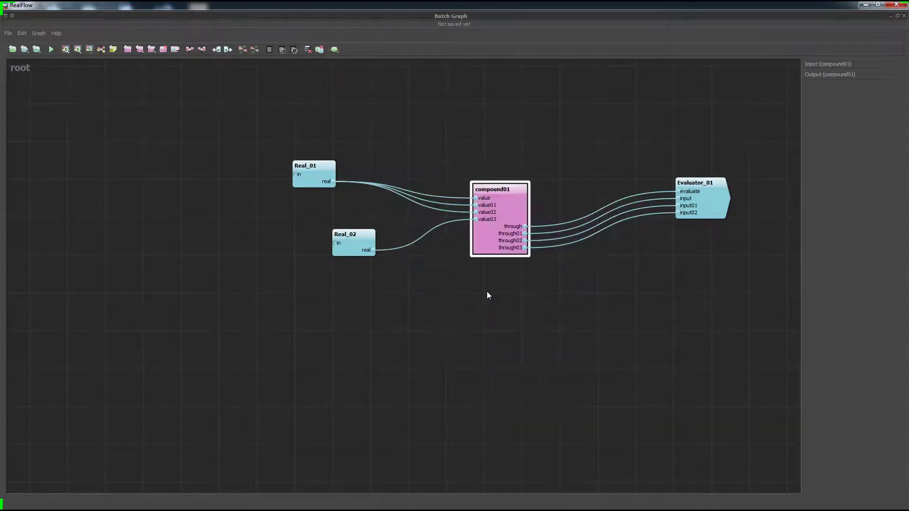
# Enter compound01 and arrange the four input interface nodes in numerical order from top to bottom beside the MessagePrint nodes
pyautogui.doubleClick(508, 199)
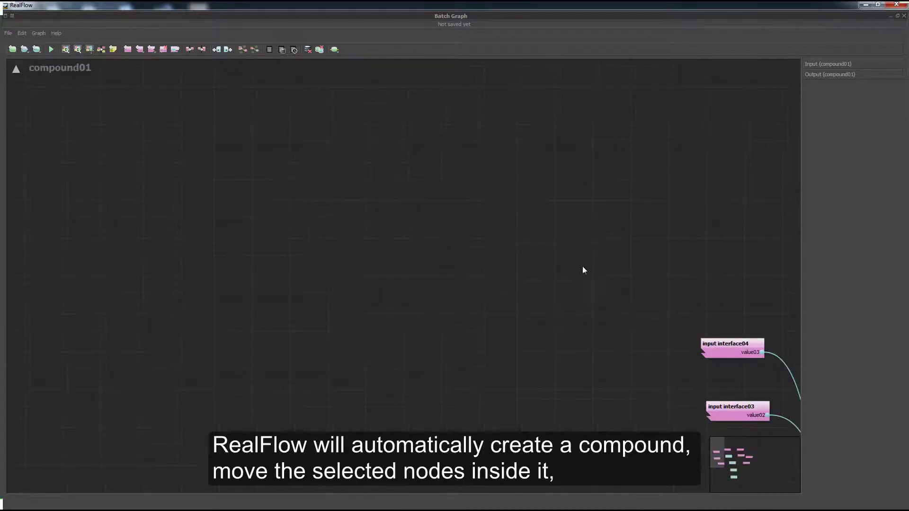
pyautogui.moveTo(722, 442); pyautogui.dragTo(732, 462)
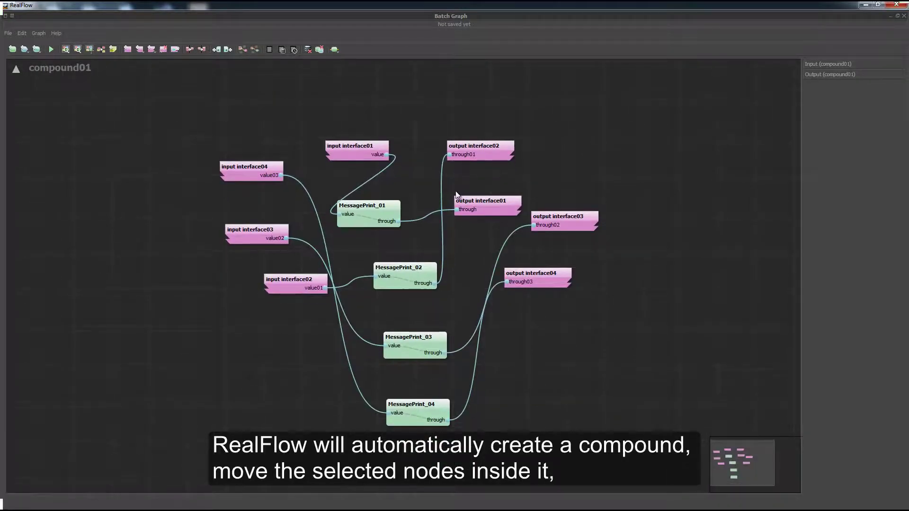
pyautogui.moveTo(364, 146); pyautogui.dragTo(265, 109)
pyautogui.moveTo(263, 238); pyautogui.dragTo(256, 347)
pyautogui.moveTo(288, 286); pyautogui.dragTo(248, 252)
pyautogui.moveTo(242, 174); pyautogui.dragTo(246, 421)
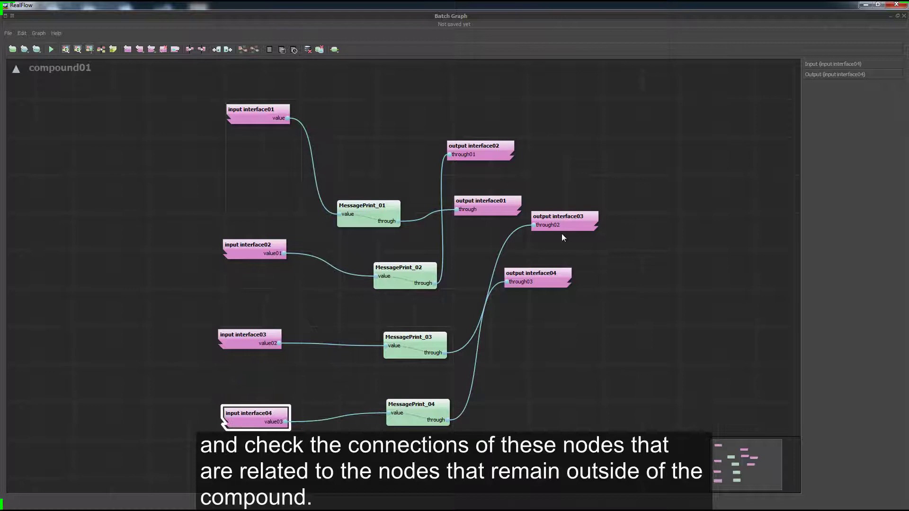
# Rearrange output interface nodes 01, 02 and 04 into numerical order around output interface03, and return to the root level
pyautogui.moveTo(533, 273); pyautogui.dragTo(613, 357)
pyautogui.click(473, 153)
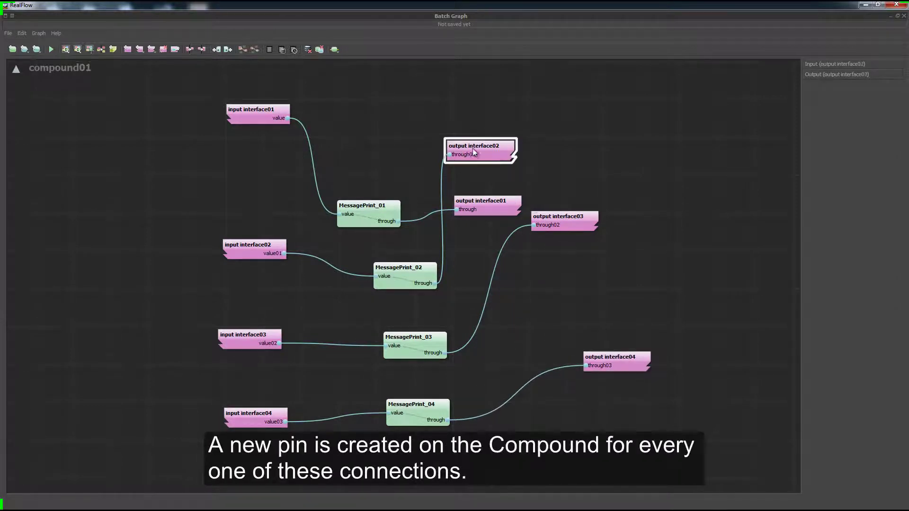
pyautogui.moveTo(473, 153); pyautogui.dragTo(604, 165)
pyautogui.moveTo(493, 207); pyautogui.dragTo(534, 99)
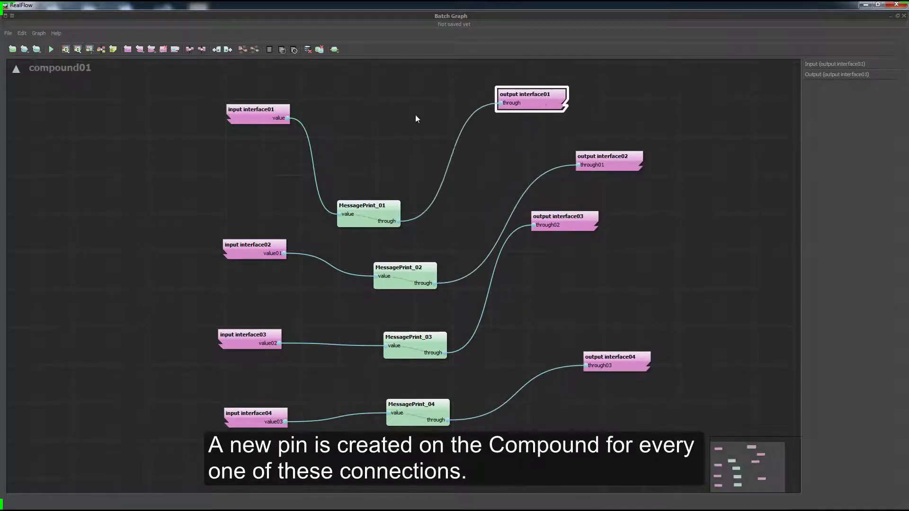
pyautogui.click(16, 70)
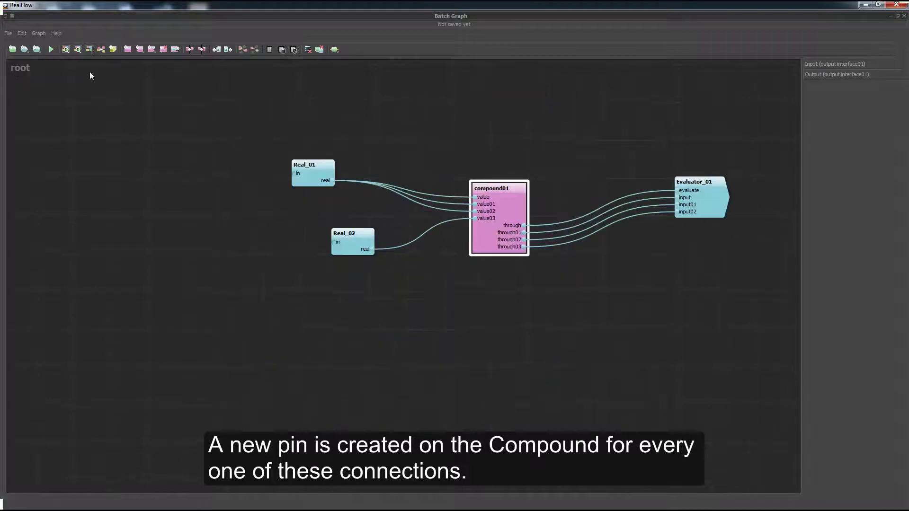
# Dissolve compound01 so its four MessagePrint nodes return to the root graph
pyautogui.click(261, 211)
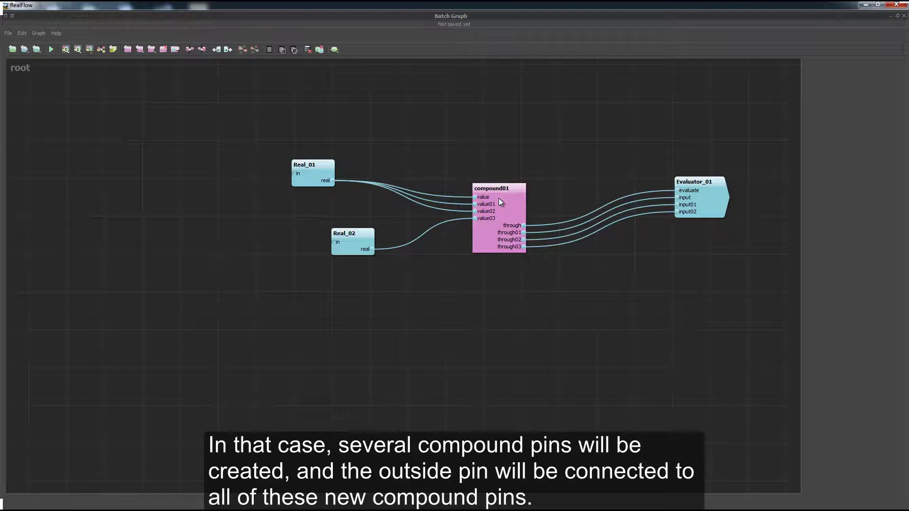
pyautogui.click(498, 199)
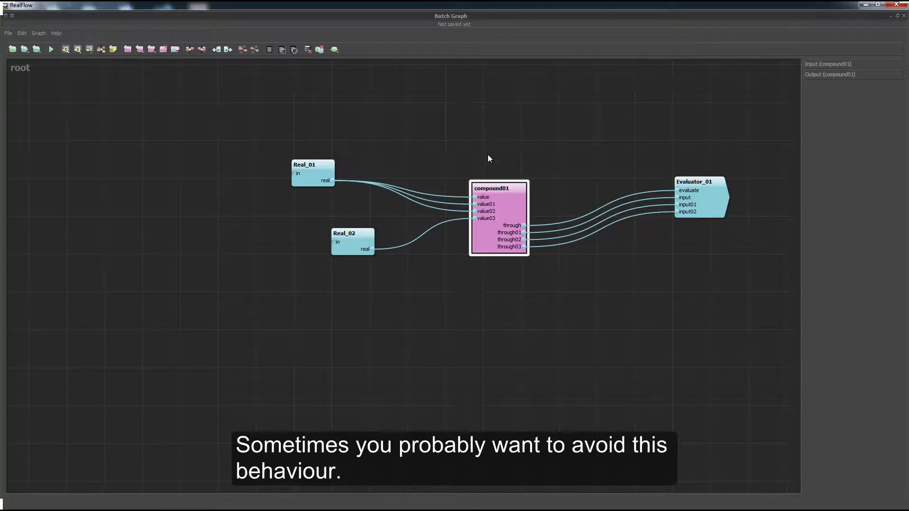
pyautogui.rightClick(493, 194)
pyautogui.click(530, 363)
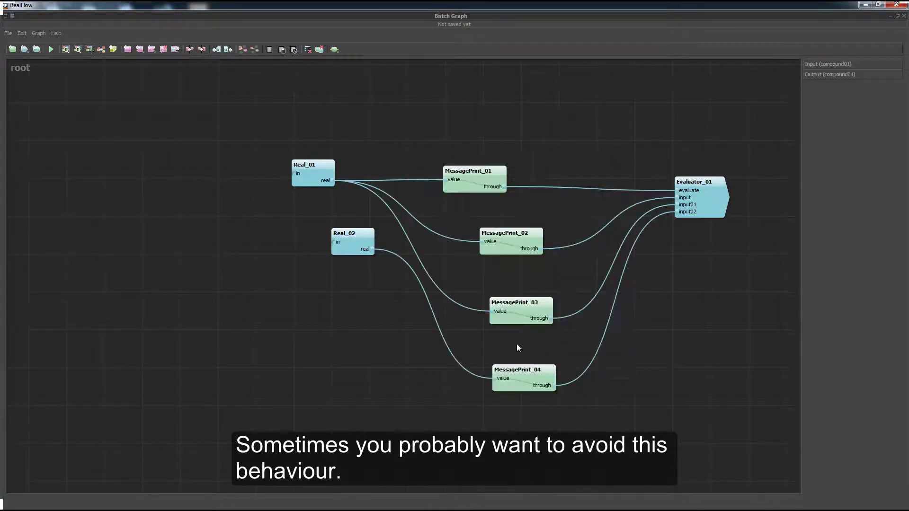
# Move the Real_02 node down and slightly left, away from the connections of Real_01
pyautogui.moveTo(631, 129); pyautogui.dragTo(437, 413)
pyautogui.click(378, 161)
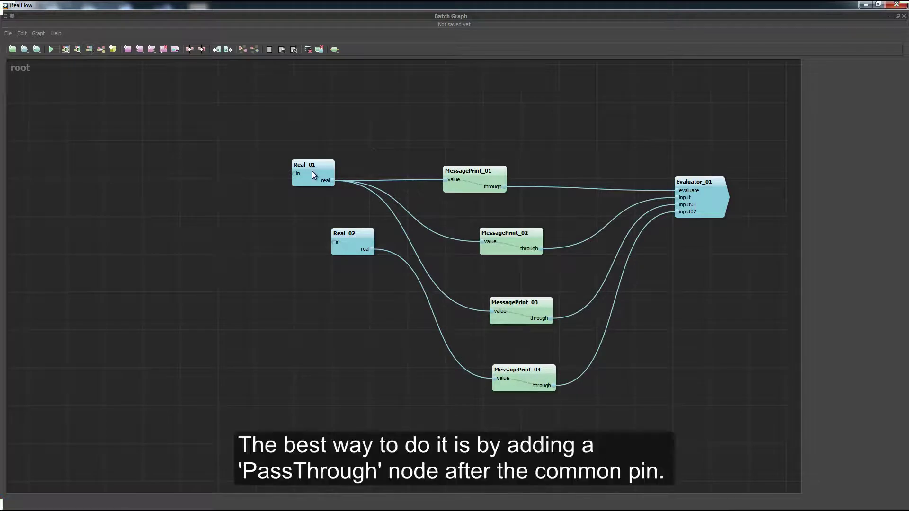
pyautogui.click(313, 175)
pyautogui.click(413, 165)
pyautogui.moveTo(343, 242); pyautogui.dragTo(295, 273)
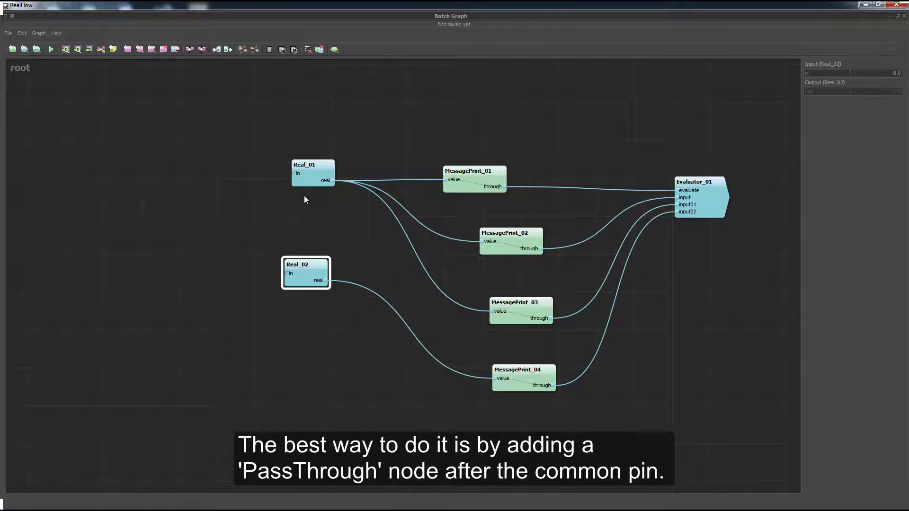
# Insert a PassThrough node after the output of Real_01, collapse it and place it between Real_01 and the MessagePrint nodes
pyautogui.click(309, 178)
pyautogui.rightClick(310, 179)
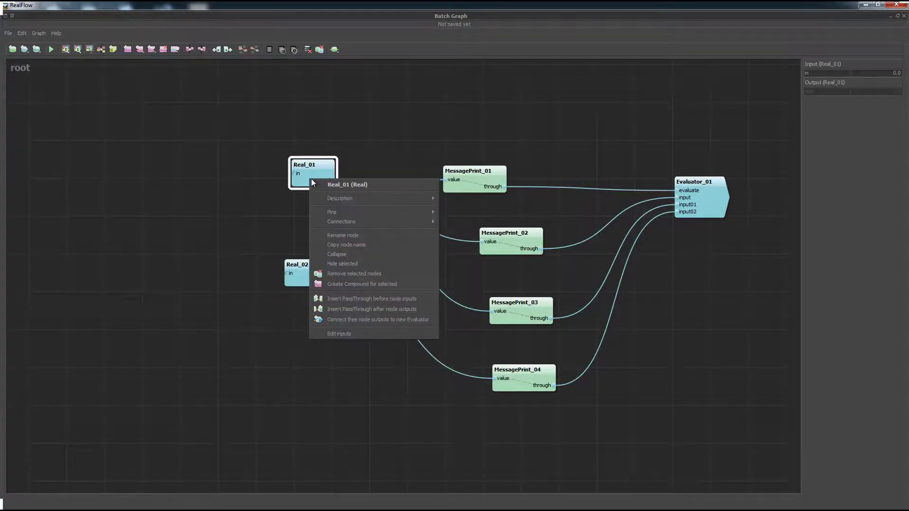
pyautogui.click(387, 309)
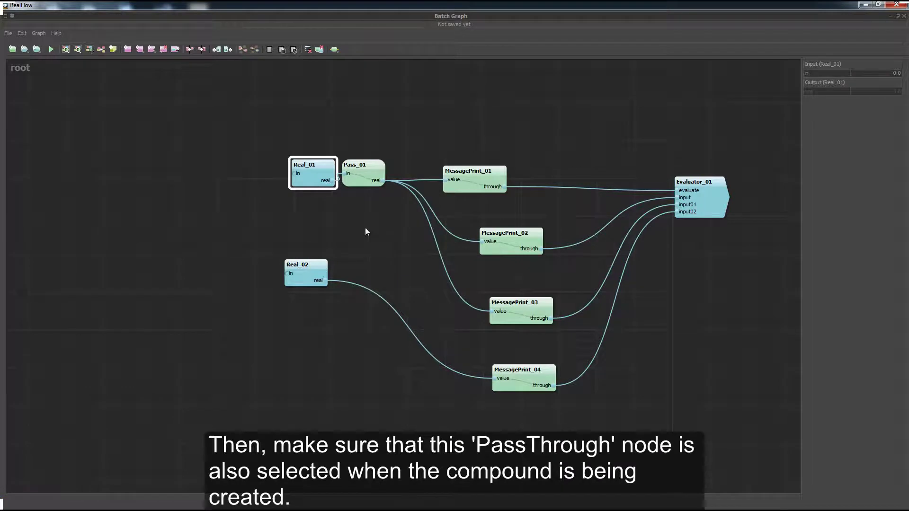
pyautogui.click(355, 169)
pyautogui.moveTo(355, 169); pyautogui.dragTo(378, 210)
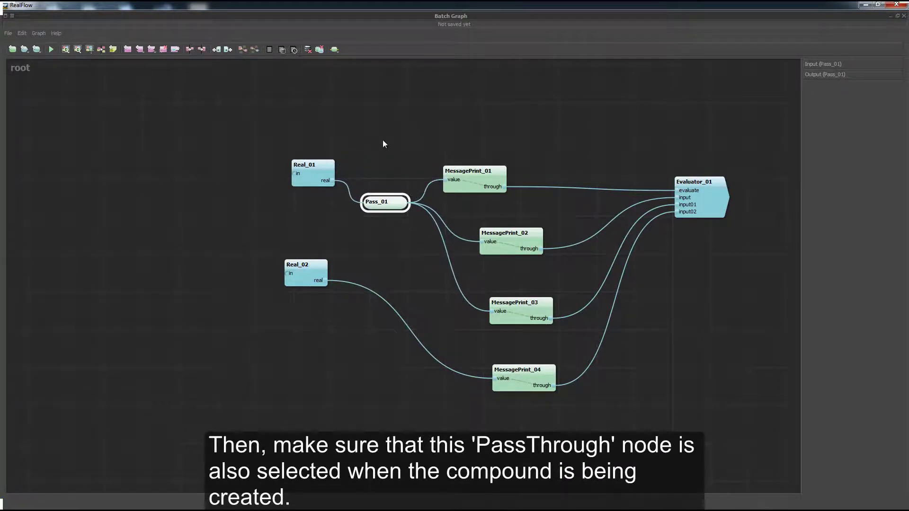
# Create a compound from Pass_01 together with the four MessagePrint nodes
pyautogui.moveTo(357, 135); pyautogui.dragTo(611, 451)
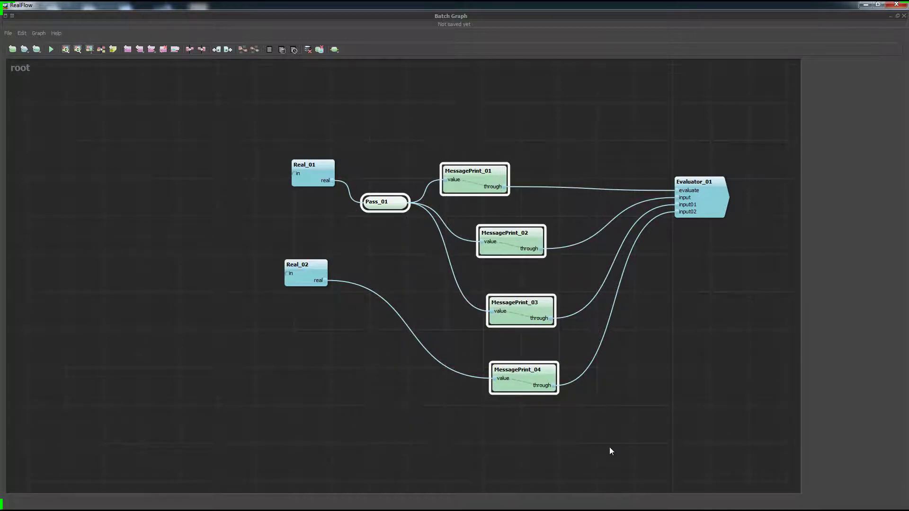
pyautogui.rightClick(473, 176)
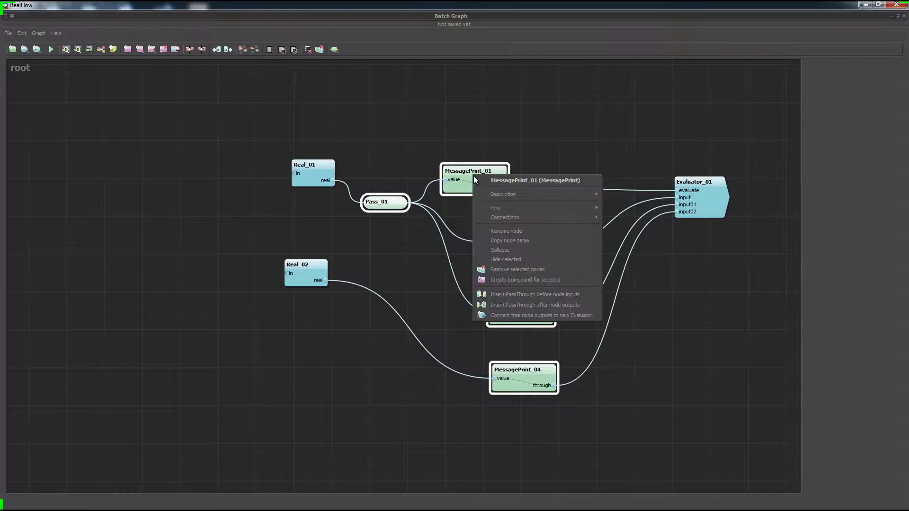
pyautogui.click(502, 281)
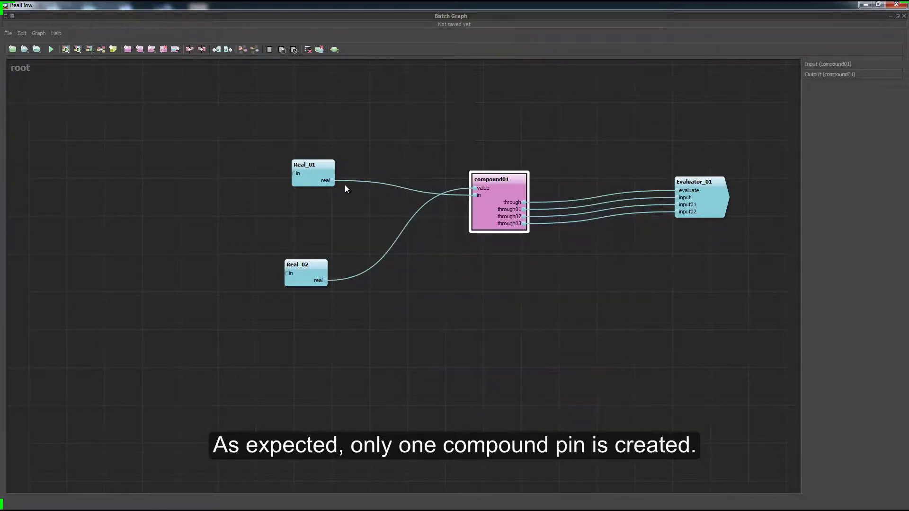
# Enter compound01, move input interface02 to the lower left of Pass_01, and return to the root level
pyautogui.doubleClick(502, 208)
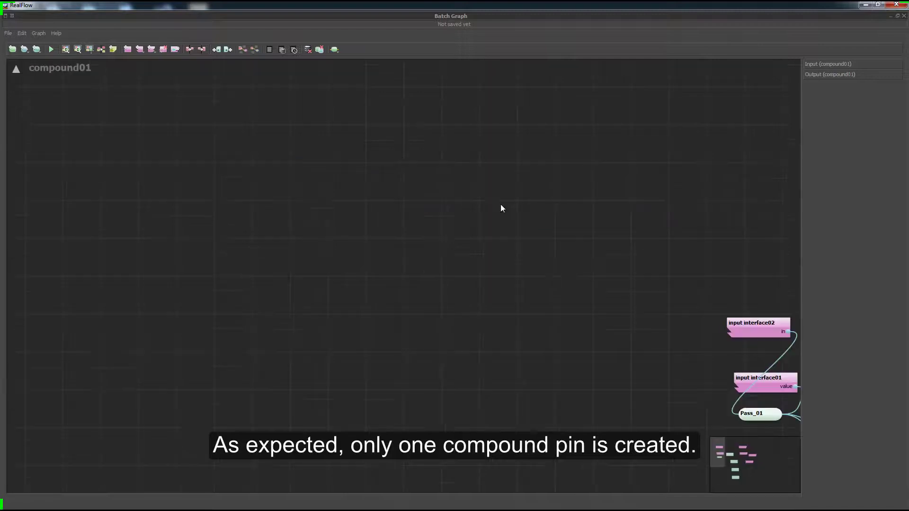
pyautogui.moveTo(762, 446); pyautogui.dragTo(732, 465)
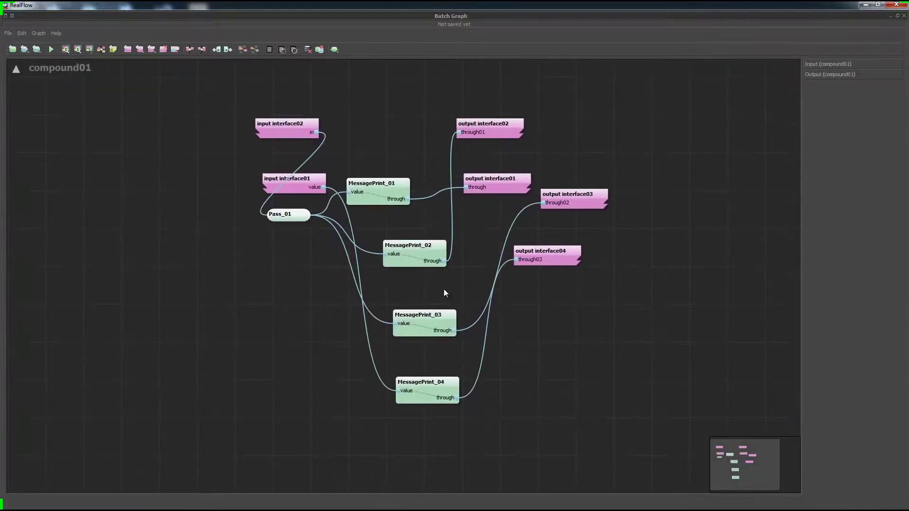
pyautogui.moveTo(275, 124); pyautogui.dragTo(227, 255)
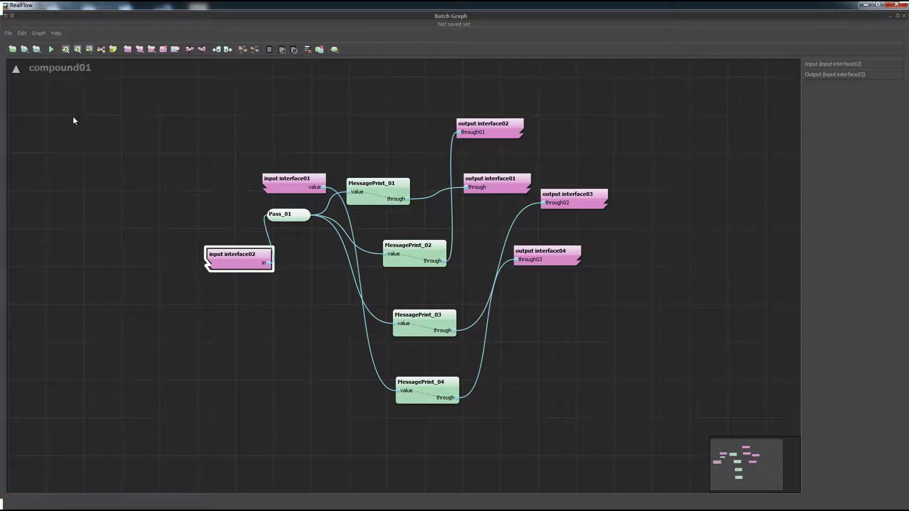
pyautogui.click(16, 69)
pyautogui.click(422, 150)
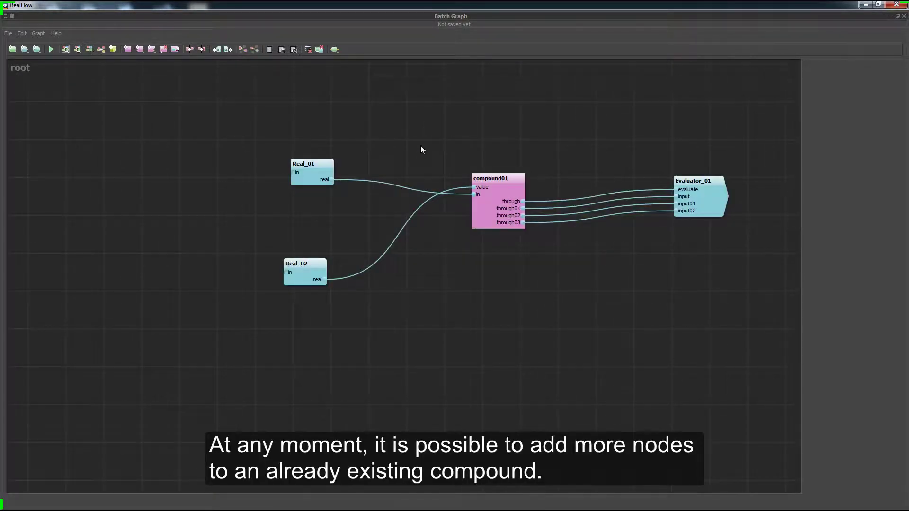
# Add an Integer node at the root level, just above compound01
pyautogui.rightClick(422, 150)
pyautogui.write('integer')
pyautogui.press('Return')
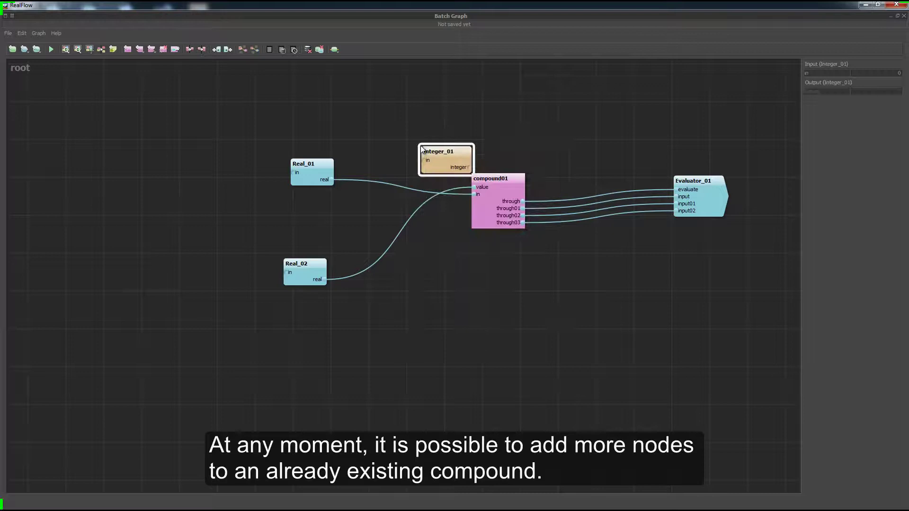
# Move Integer_01 into compound01 and, inside the compound, place it above input interface01
pyautogui.rightClick(449, 161)
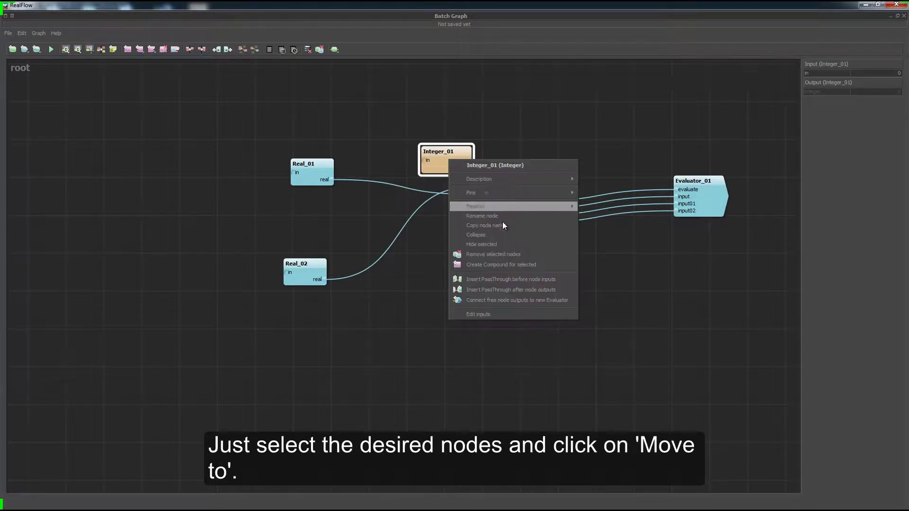
pyautogui.moveTo(526, 208)
pyautogui.click(601, 208)
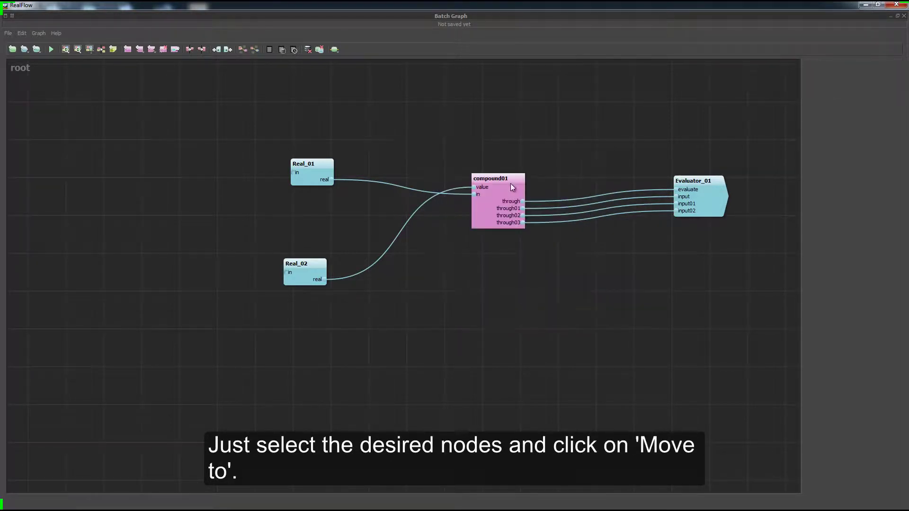
pyautogui.doubleClick(510, 183)
pyautogui.moveTo(321, 155); pyautogui.dragTo(279, 118)
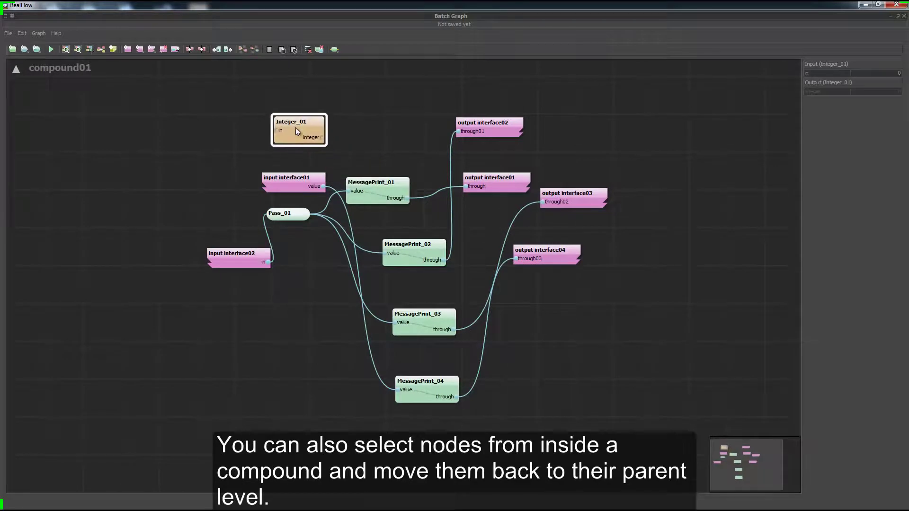
# Move Integer_01 out of compound01 to its parent level and return to the root level
pyautogui.rightClick(296, 127)
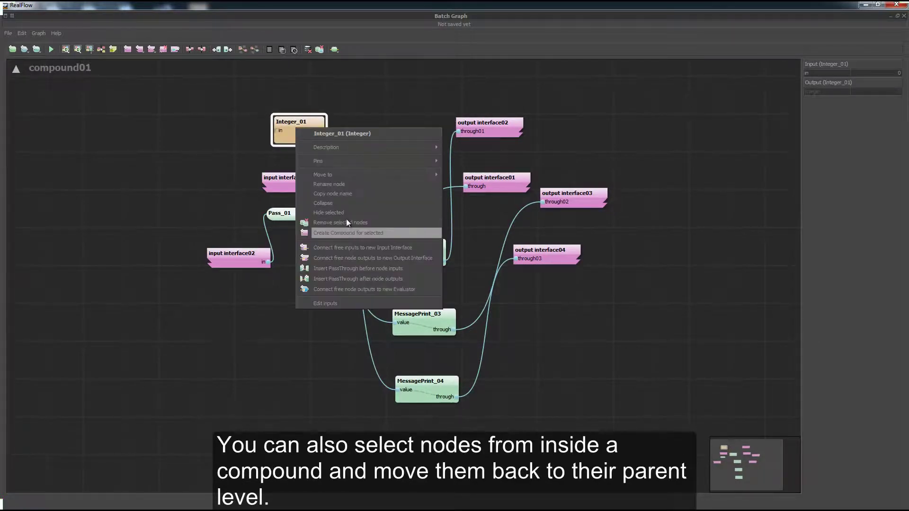
pyautogui.moveTo(346, 173)
pyautogui.click(470, 175)
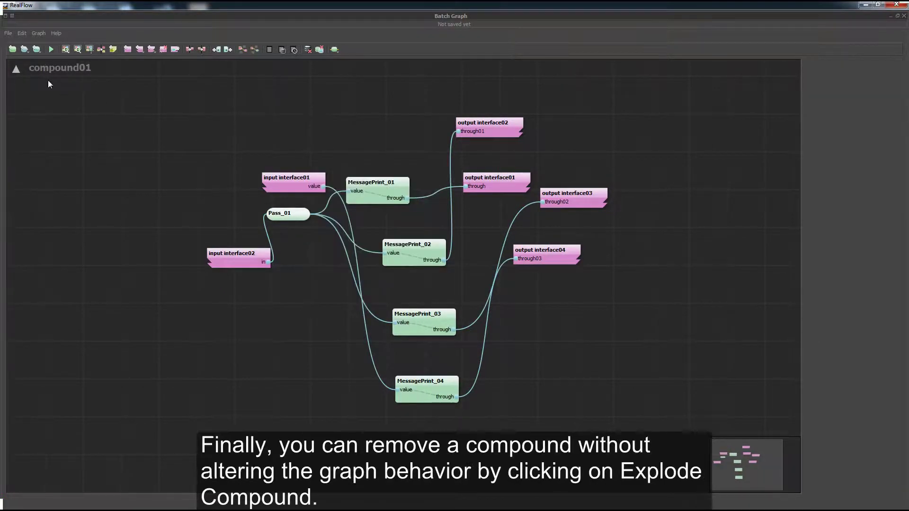
pyautogui.click(16, 70)
# Explode compound01 at the root level
pyautogui.click(499, 191)
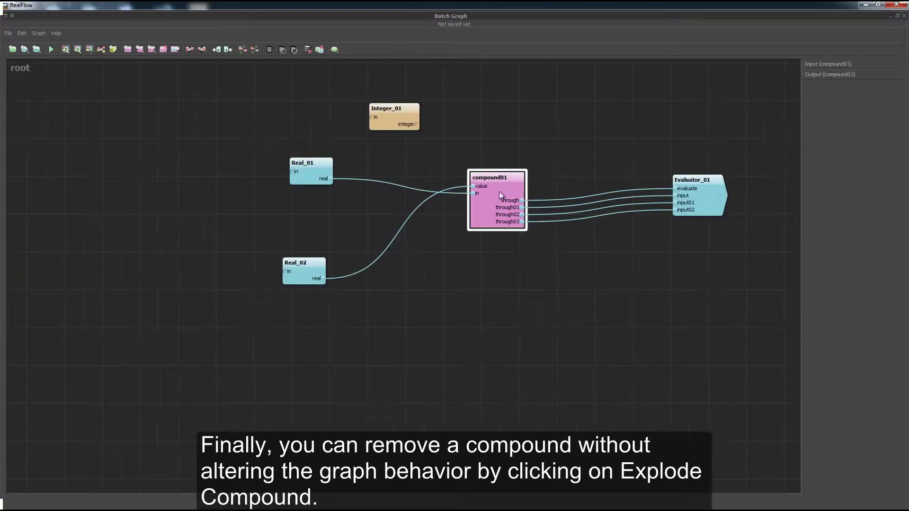
pyautogui.rightClick(499, 191)
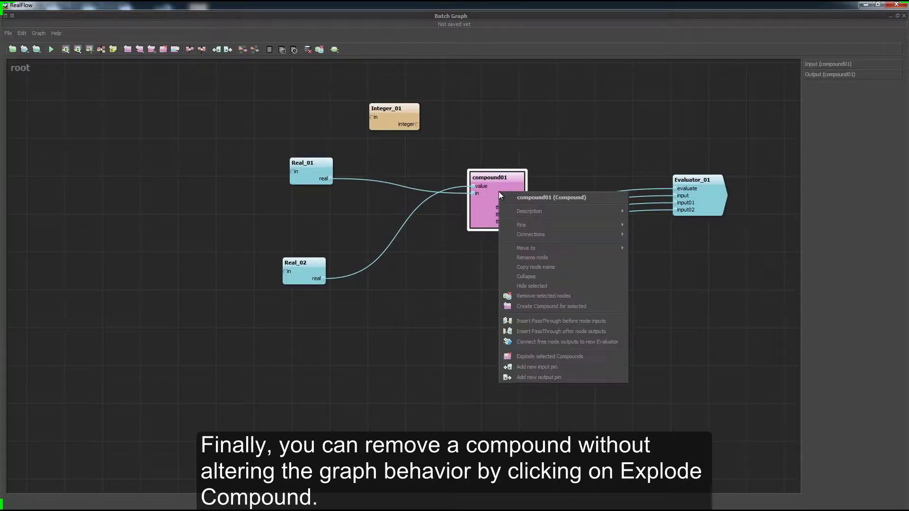
pyautogui.click(546, 357)
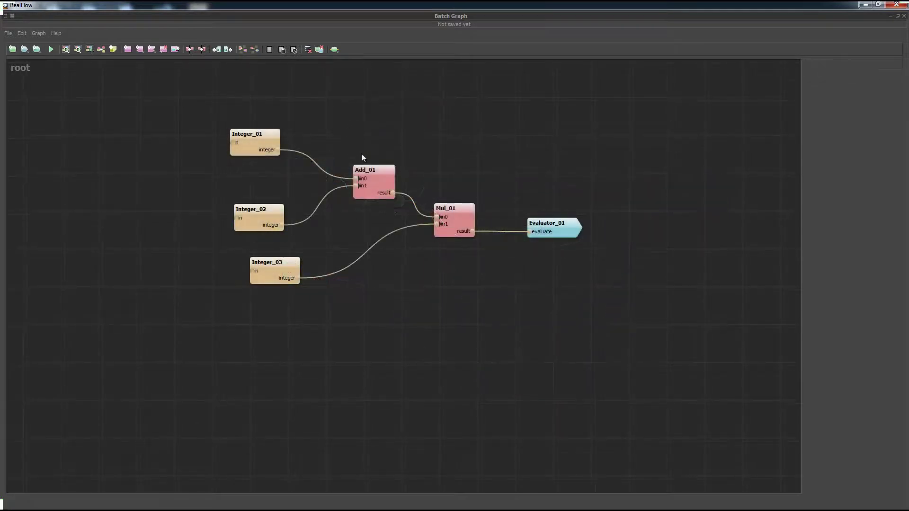
# Create a compound from Add_01 and Mul_01, and place it between the Integer nodes and Evaluator_01
pyautogui.moveTo(346, 122); pyautogui.dragTo(452, 278)
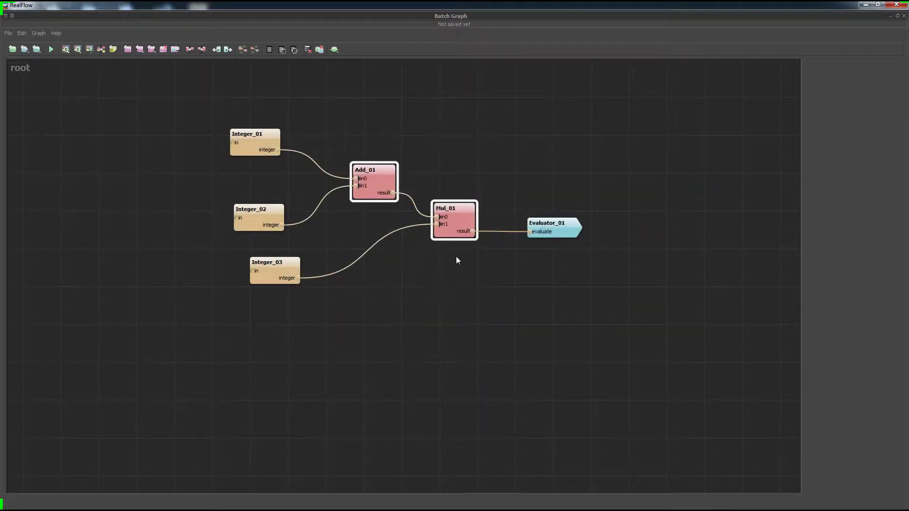
pyautogui.rightClick(451, 218)
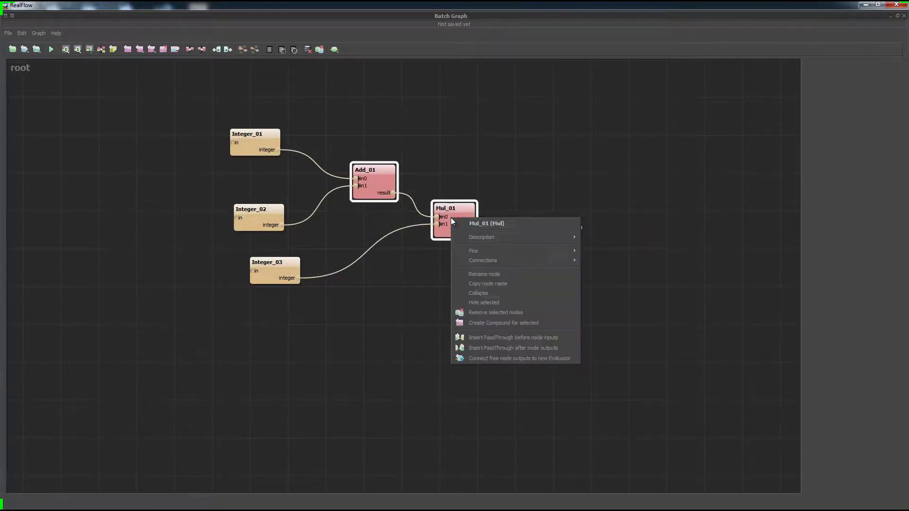
pyautogui.click(496, 320)
pyautogui.moveTo(467, 249); pyautogui.dragTo(408, 215)
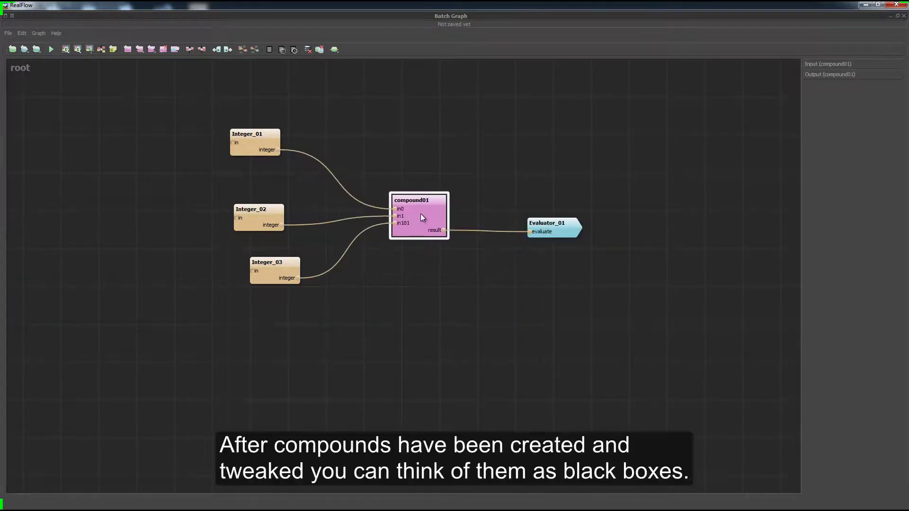
# Enter compound01, arrange its nodes with input interface01 to the left of Add_01, and return to the root level
pyautogui.doubleClick(421, 214)
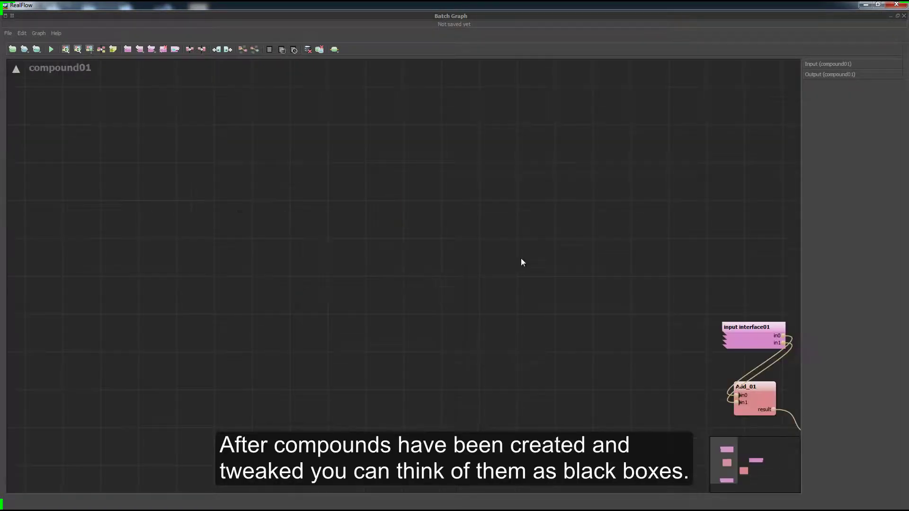
pyautogui.click(742, 462)
pyautogui.moveTo(455, 259); pyautogui.dragTo(498, 308)
pyautogui.moveTo(322, 203); pyautogui.dragTo(194, 250)
pyautogui.click(124, 163)
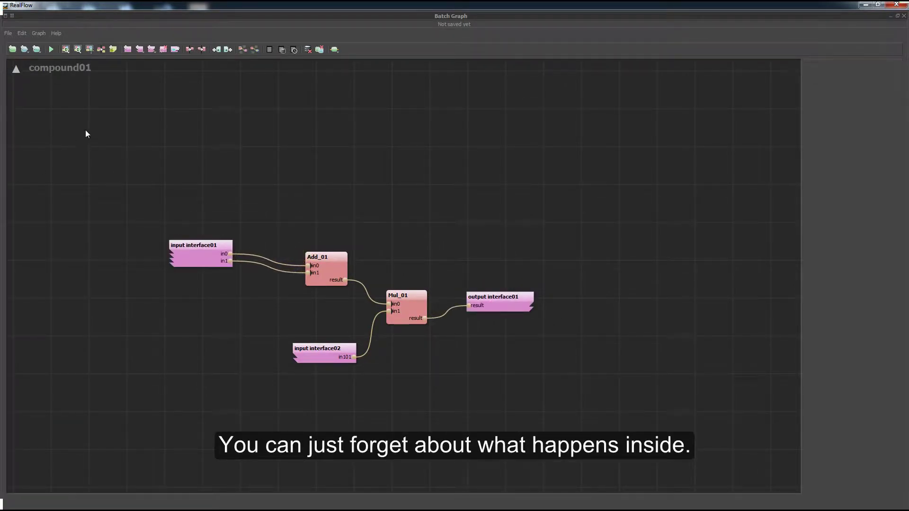
pyautogui.click(15, 68)
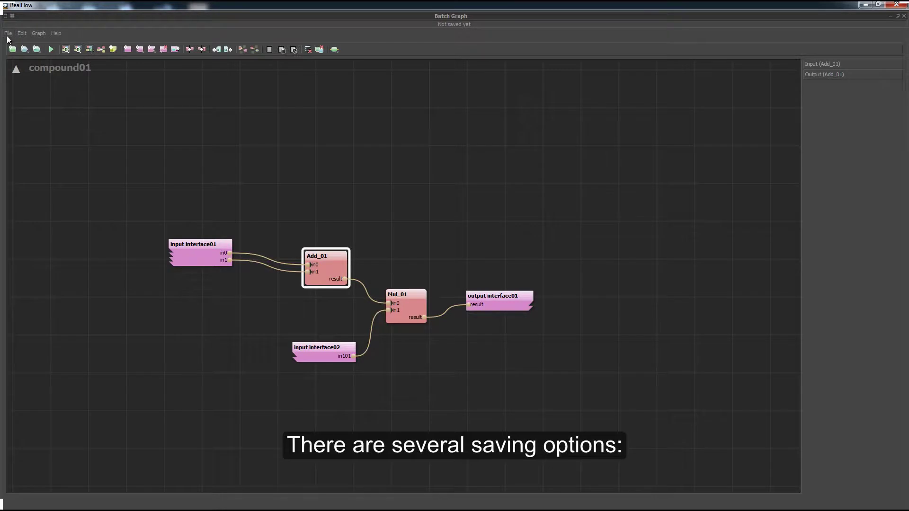
# Start exporting the selected Add_01 node and browse to the RealFlow_v2013_7_0_0_0008_x86_x64 folder on drive C
pyautogui.click(8, 34)
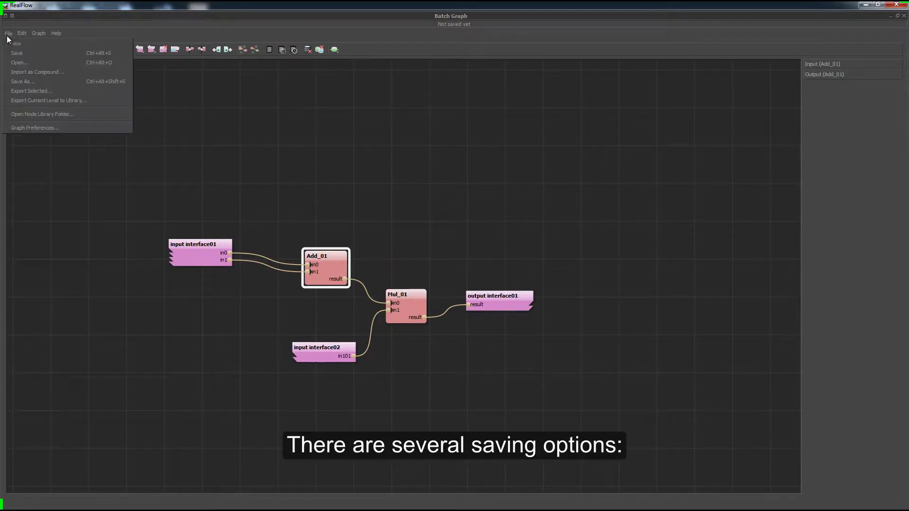
pyautogui.click(28, 92)
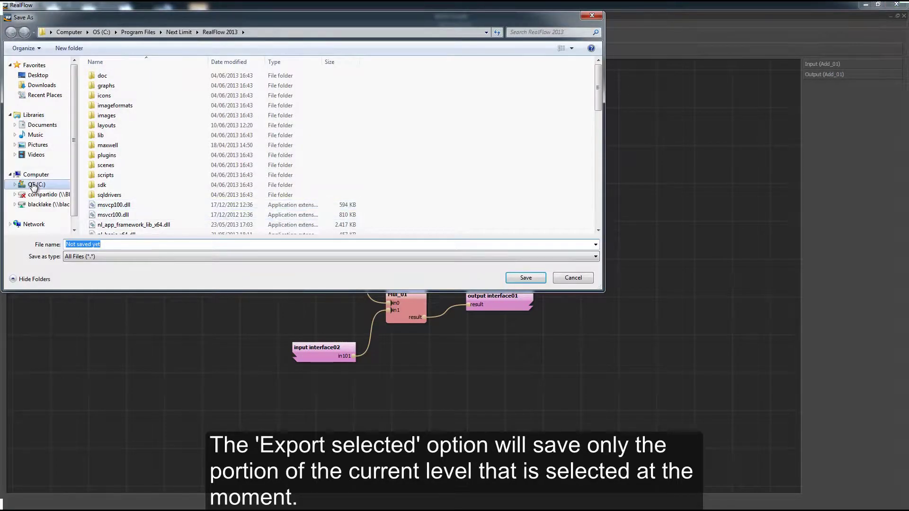
pyautogui.click(33, 184)
pyautogui.click(138, 207)
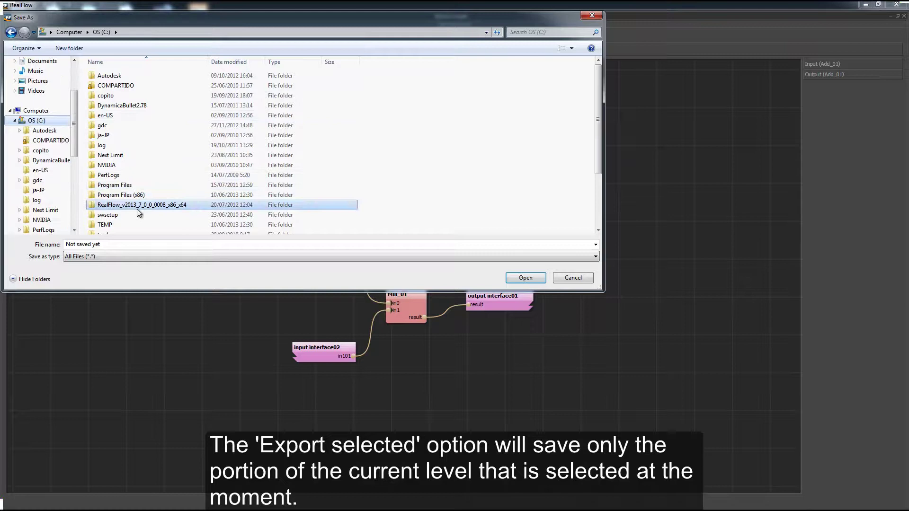
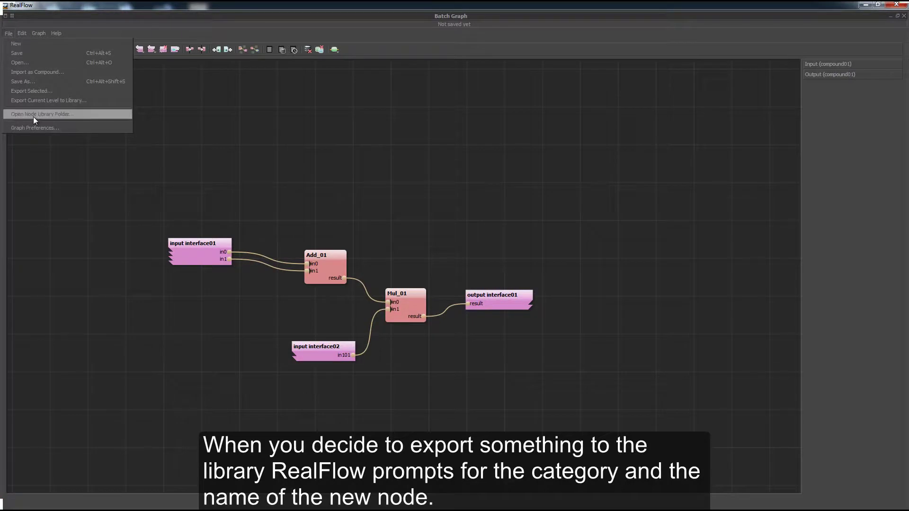
# Export the current compound01 level to the library with category User.Tutorial and type name MulAdd
pyautogui.click(35, 101)
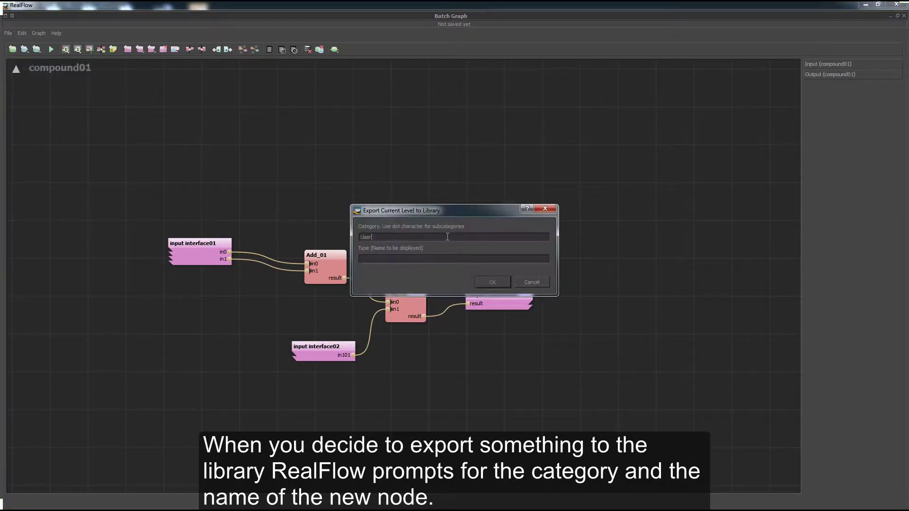
pyautogui.write('Tutorial')
pyautogui.press('Tab')
pyautogui.write('MulAdd')
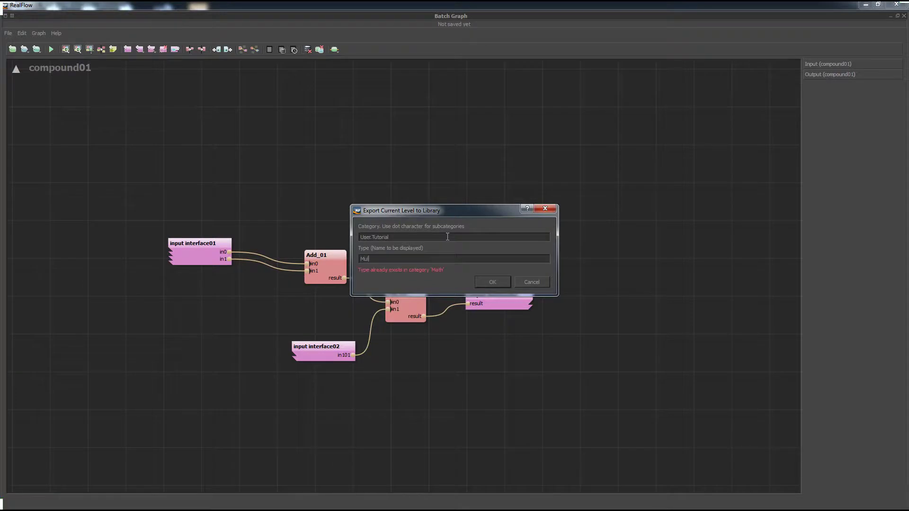
pyautogui.click(487, 282)
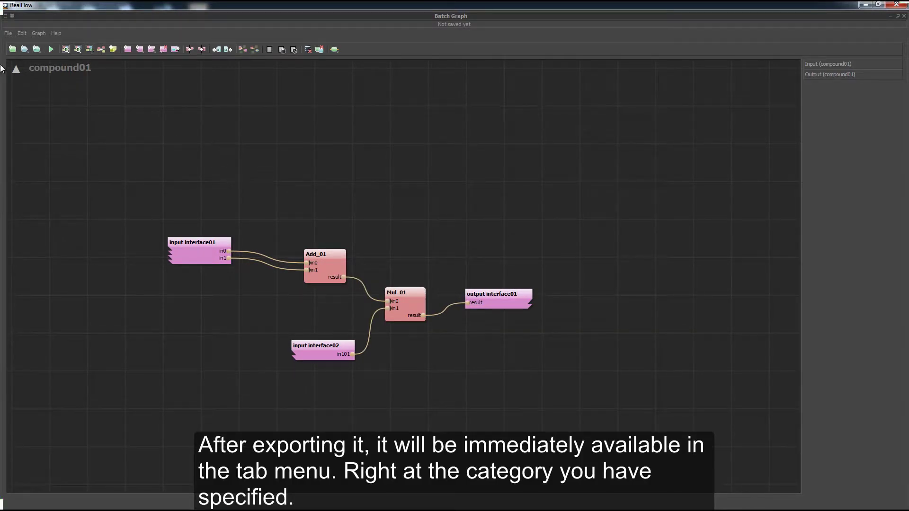
# Return to the root level, add a MulAdd node from the User > Tutorial category, and place it below compound01
pyautogui.click(16, 69)
pyautogui.press('Tab')
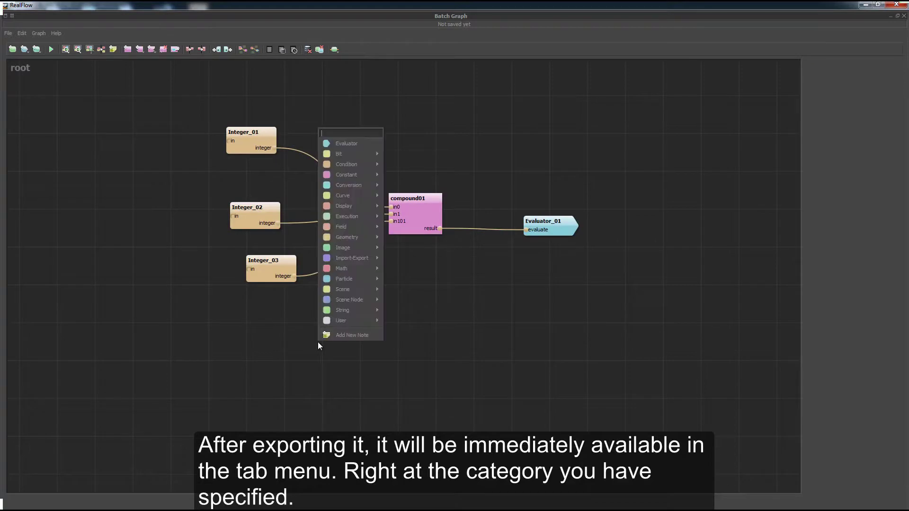
pyautogui.moveTo(325, 323)
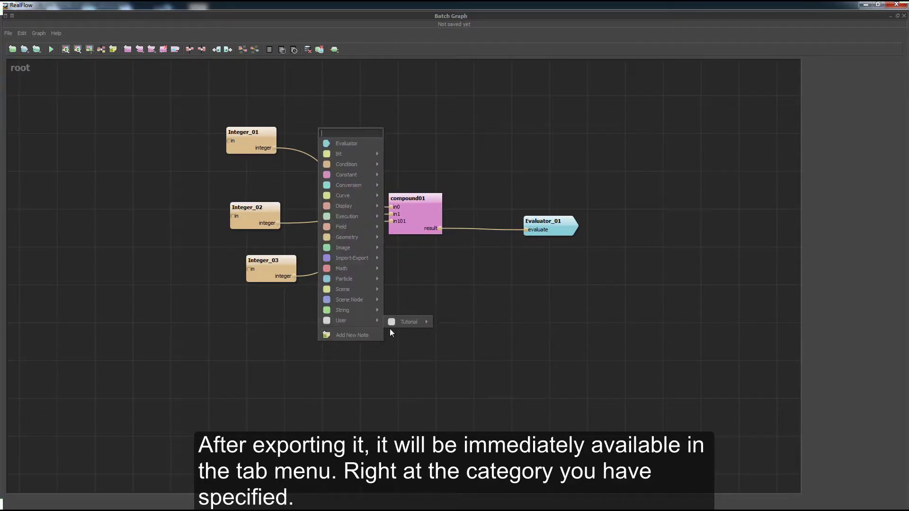
pyautogui.moveTo(413, 323)
pyautogui.click(445, 324)
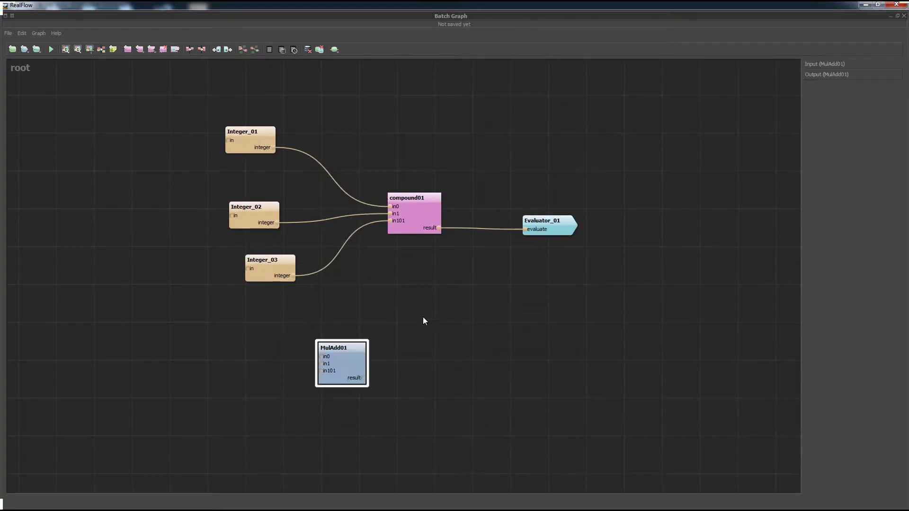
pyautogui.moveTo(344, 362); pyautogui.dragTo(432, 327)
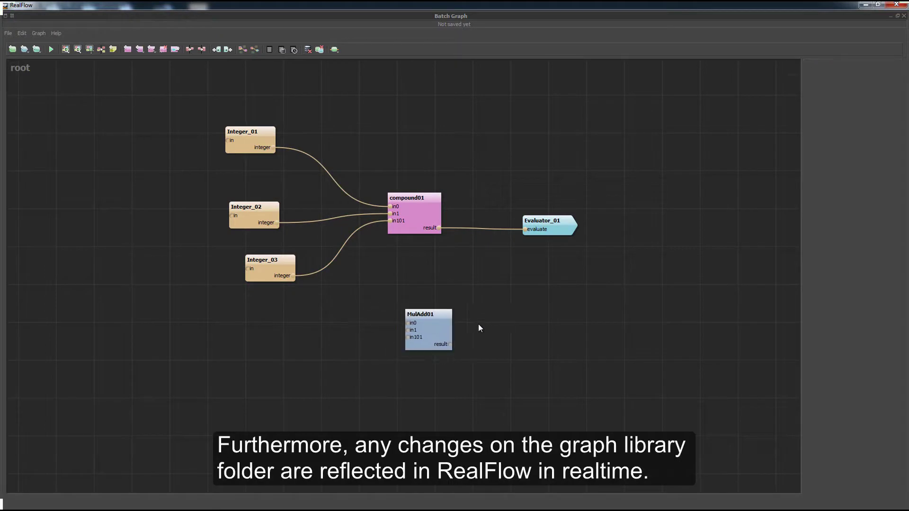
# Open the node library folder and go into its User\Tutorial subfolder
pyautogui.click(8, 33)
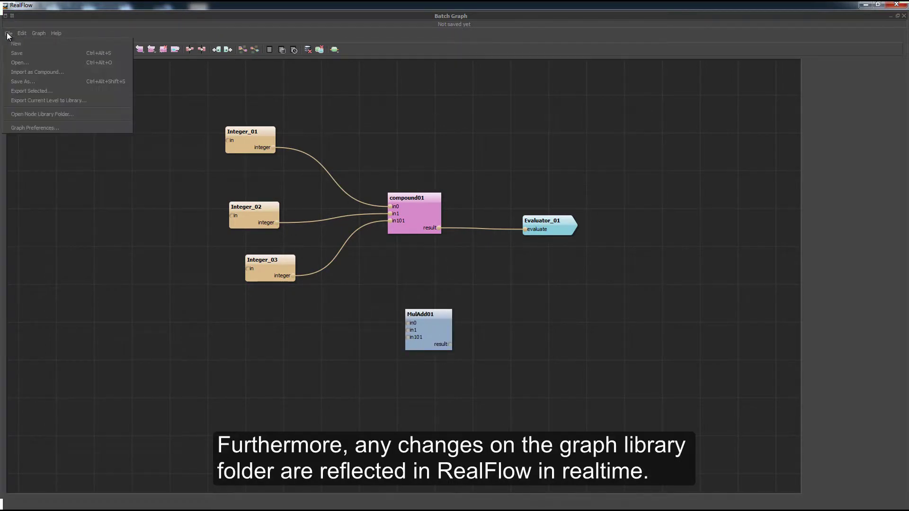
pyautogui.click(23, 114)
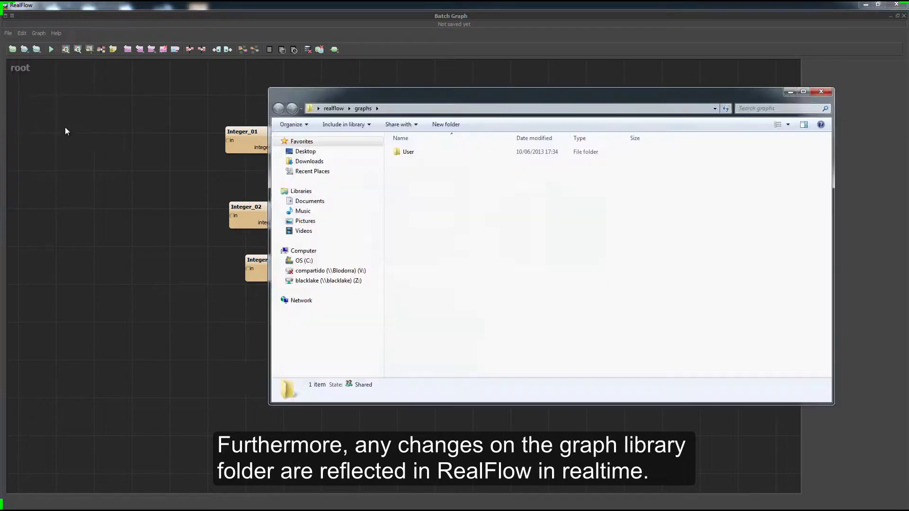
pyautogui.doubleClick(397, 153)
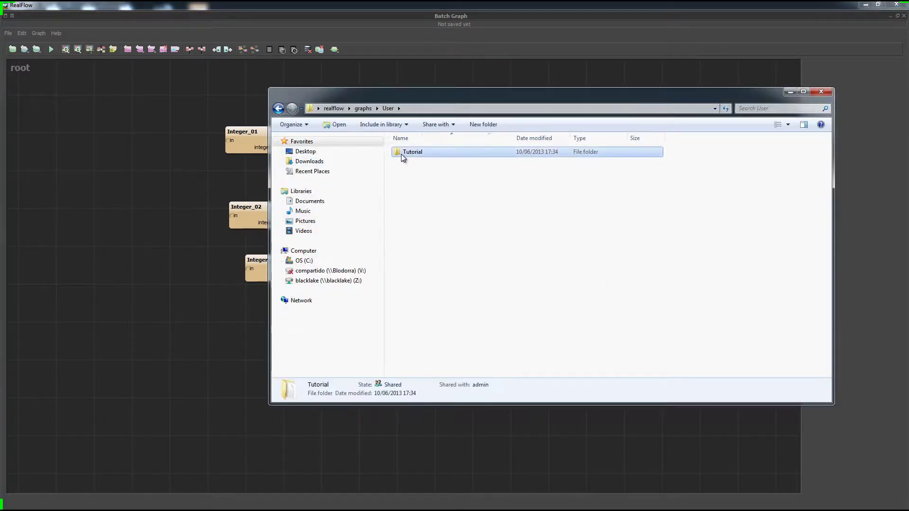
pyautogui.doubleClick(401, 154)
# Rename the library file MulAdd.rfg as MulAddRenamed.rfg
pyautogui.click(408, 155)
pyautogui.rightClick(408, 155)
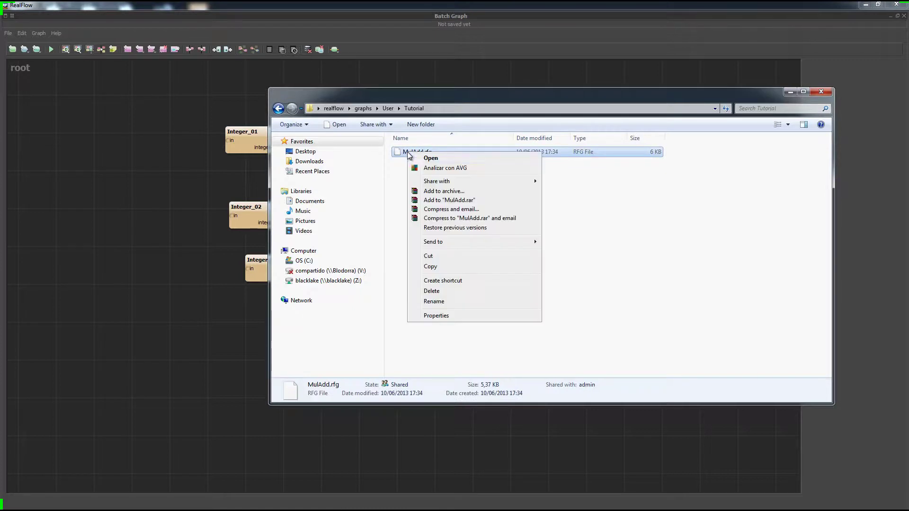
pyautogui.click(427, 301)
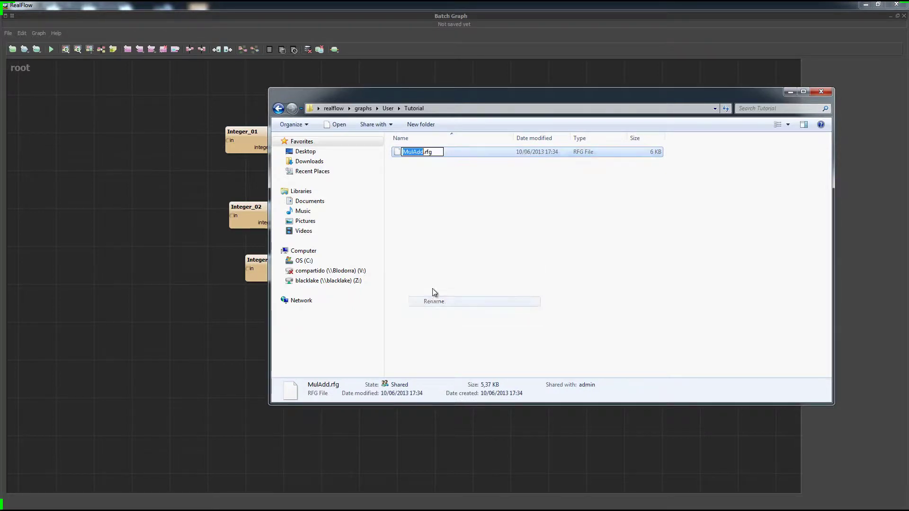
pyautogui.press('Right')
pyautogui.write('Renamed')
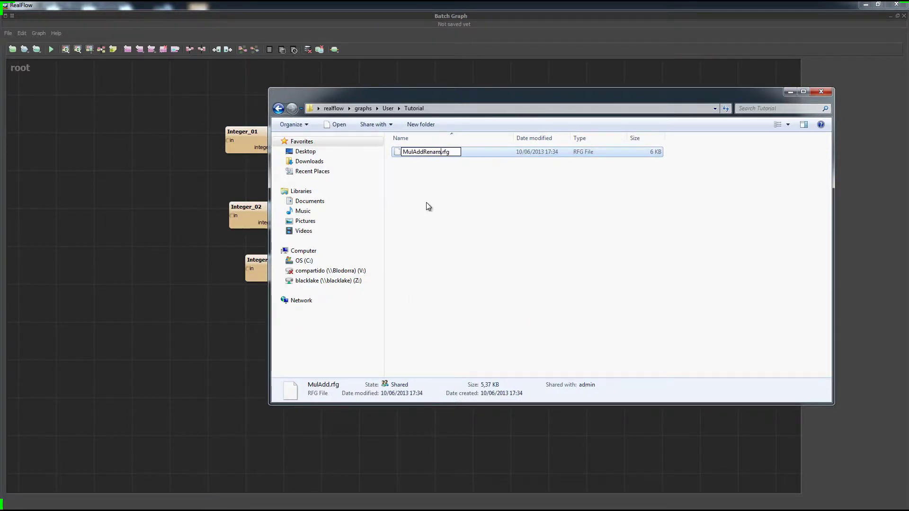
pyautogui.press('Return')
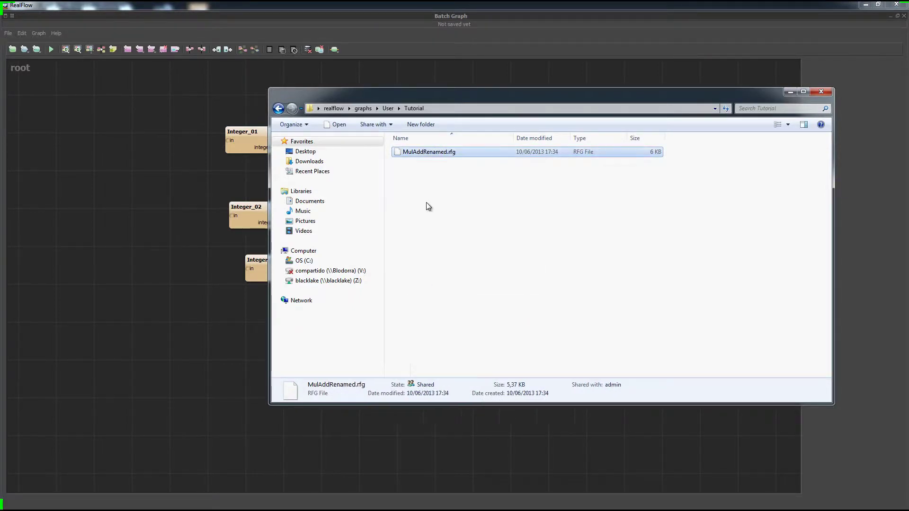
# Return to the RealFlow graph, add a MulAddRenamed node from the User > Tutorial category, and place it just right of MulAdd01
pyautogui.click(181, 233)
pyautogui.rightClick(300, 345)
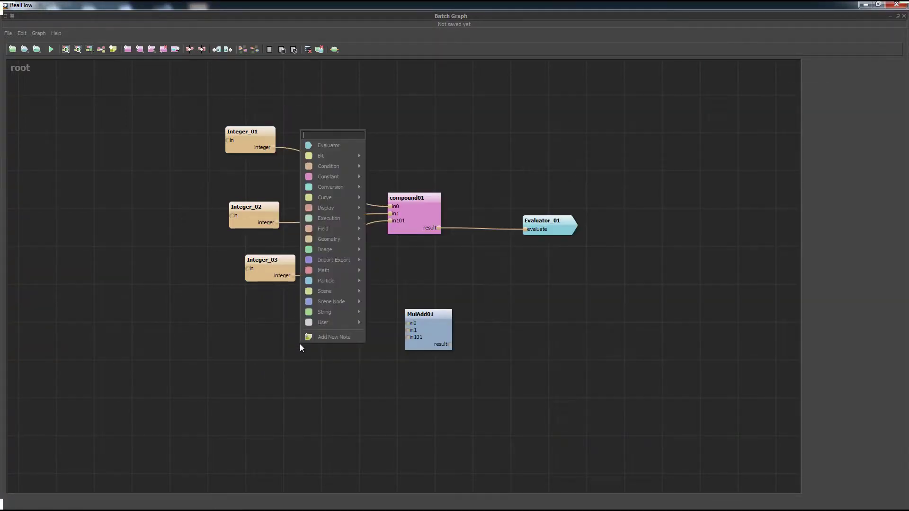
pyautogui.moveTo(319, 322)
pyautogui.moveTo(415, 324)
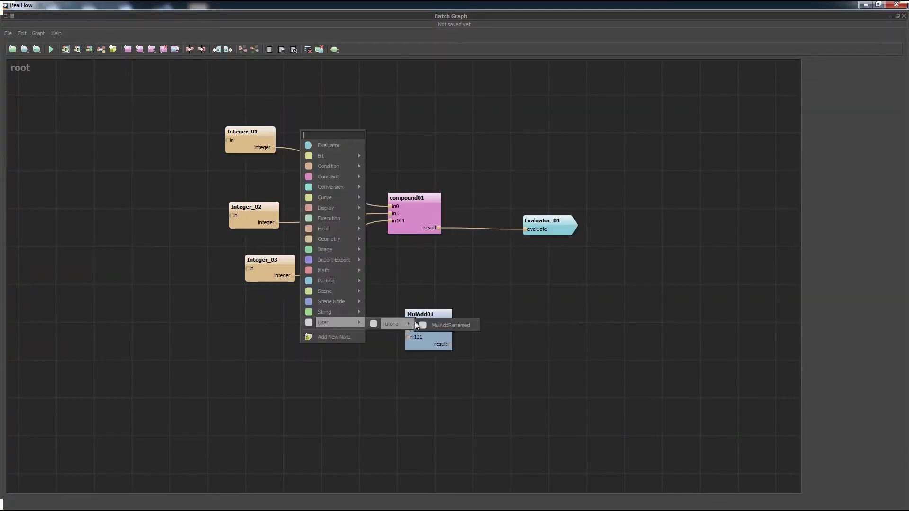
pyautogui.click(461, 326)
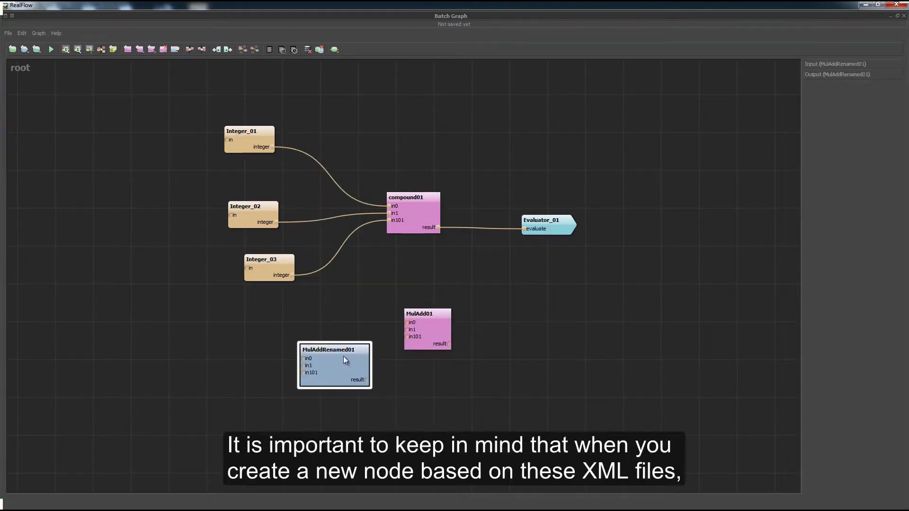
pyautogui.moveTo(342, 356); pyautogui.dragTo(509, 315)
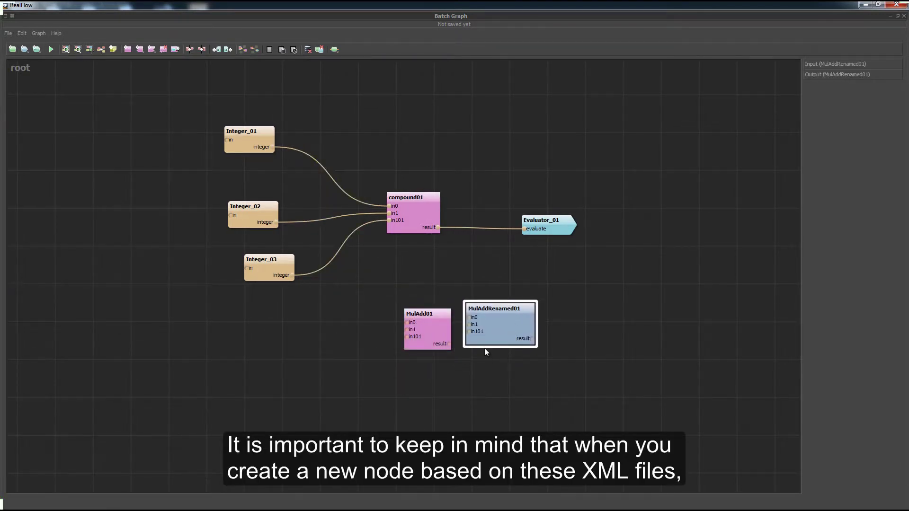
# Enter MulAddRenamed01 and examine the nodes it contains
pyautogui.click(486, 366)
pyautogui.doubleClick(497, 325)
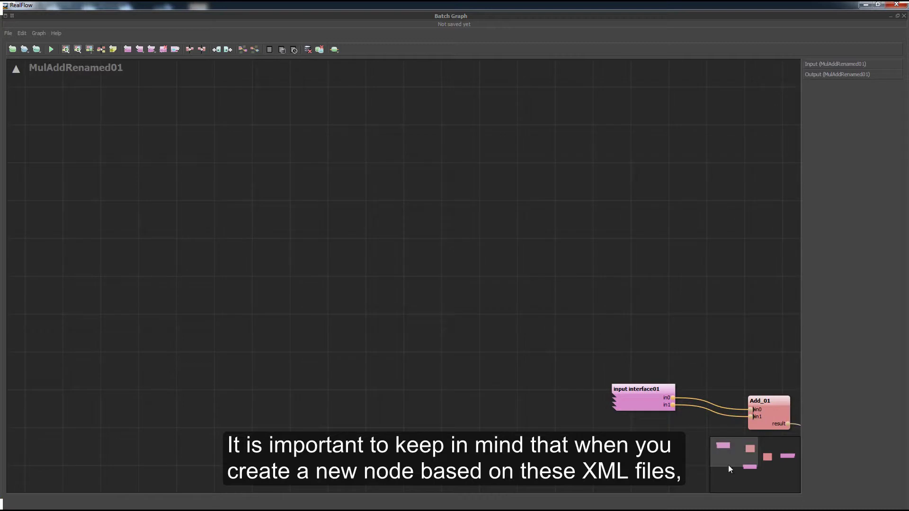
pyautogui.moveTo(744, 455); pyautogui.dragTo(757, 461)
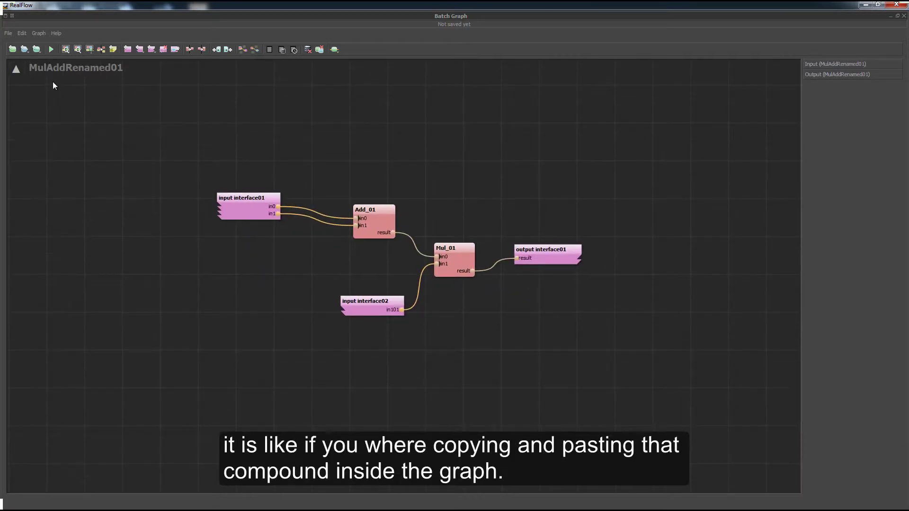
# Return to the root level, copy and paste Integer_01 and Integer_02, and place the copies right of Evaluator_01
pyautogui.click(19, 69)
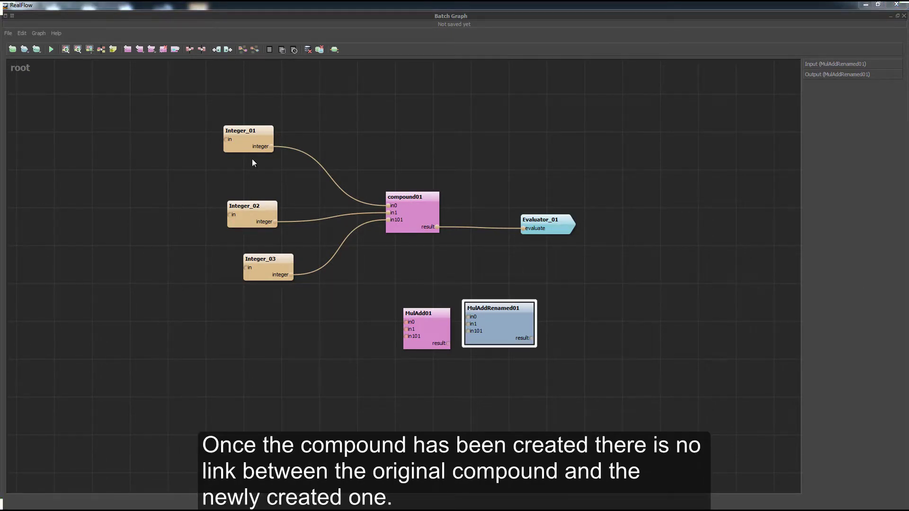
pyautogui.click(34, 86)
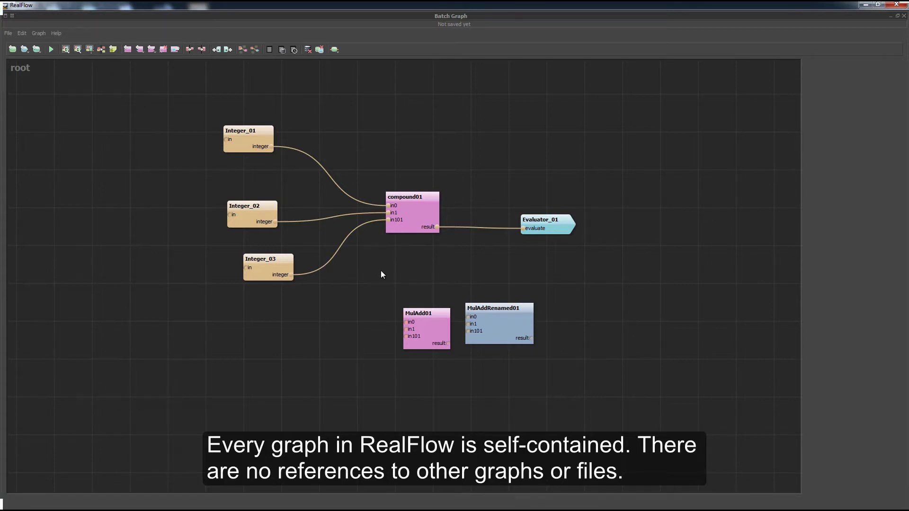
pyautogui.click(249, 132)
pyautogui.keyDown('shift'); pyautogui.click(254, 218); pyautogui.keyUp('shift')
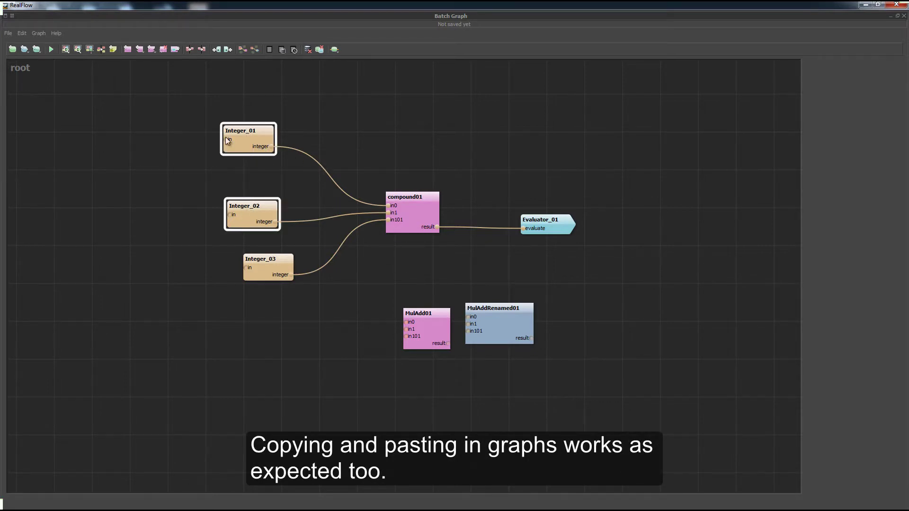
pyautogui.click(25, 32)
pyautogui.click(36, 49)
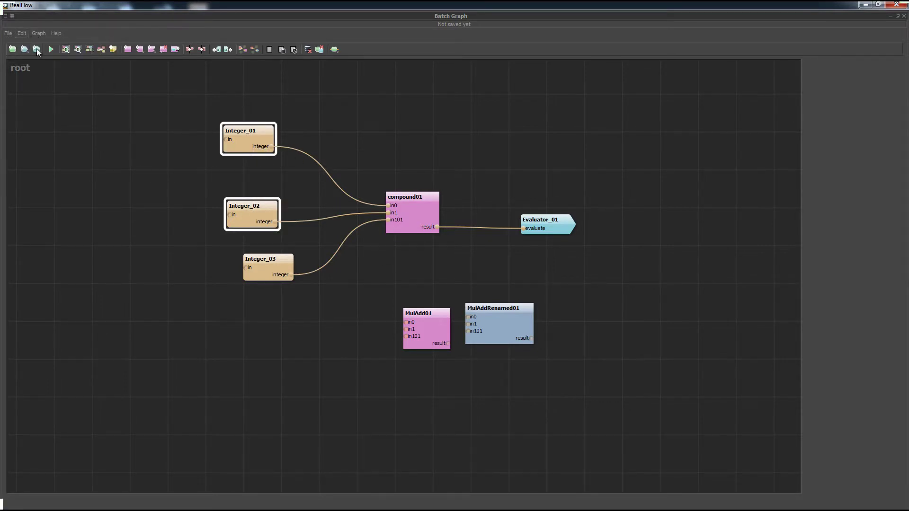
pyautogui.click(333, 131)
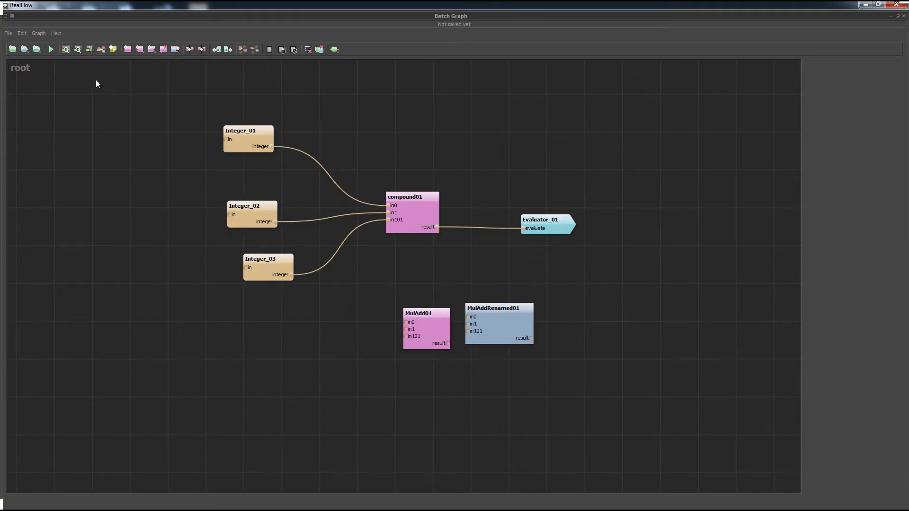
pyautogui.click(22, 33)
pyautogui.click(34, 53)
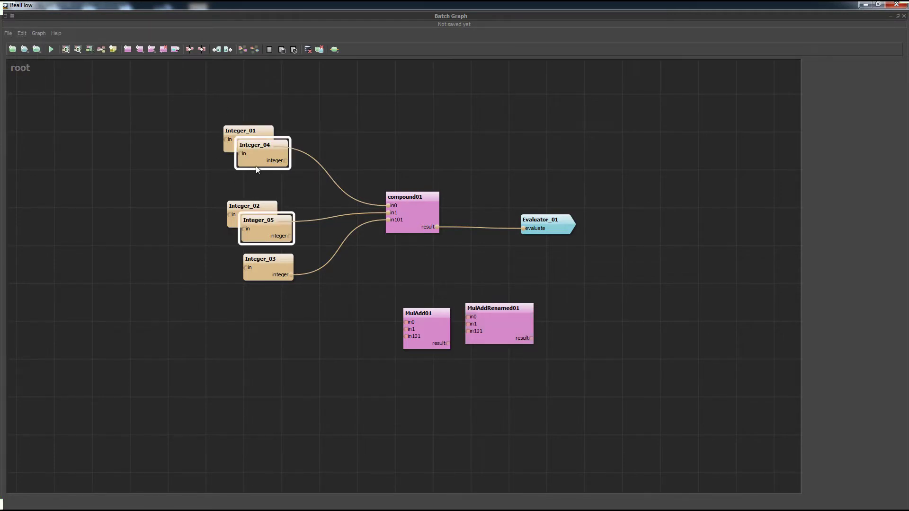
pyautogui.moveTo(256, 169); pyautogui.dragTo(653, 171)
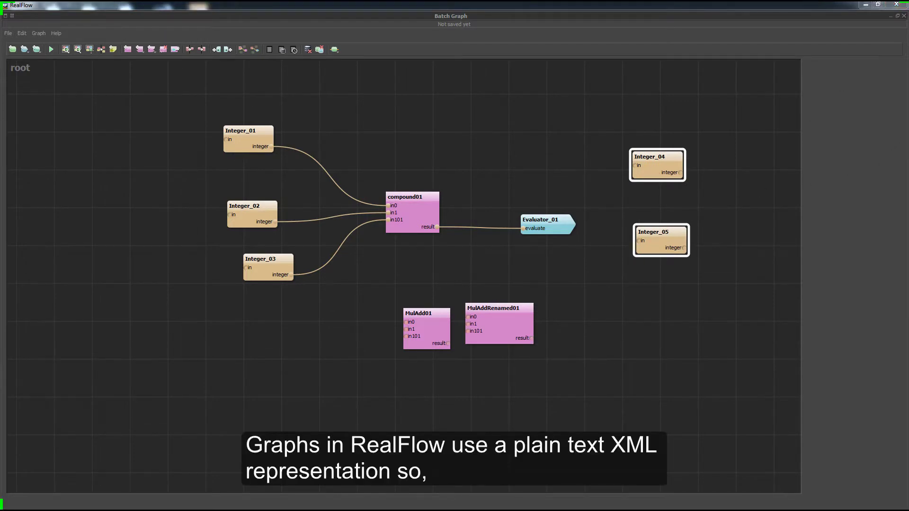
# Open addnode.xml from the C:\Video folder in Notepad and copy its entire content
pyautogui.moveTo(218, 504)
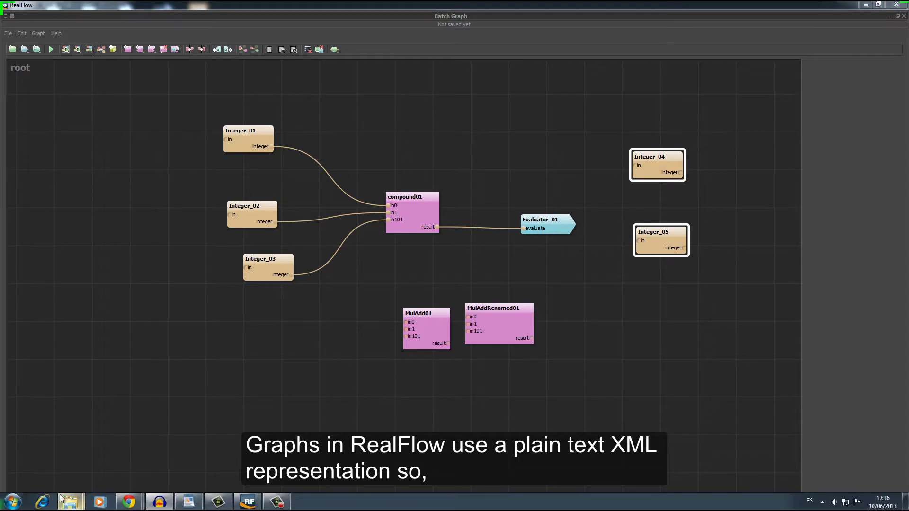
pyautogui.moveTo(64, 500)
pyautogui.click(79, 465)
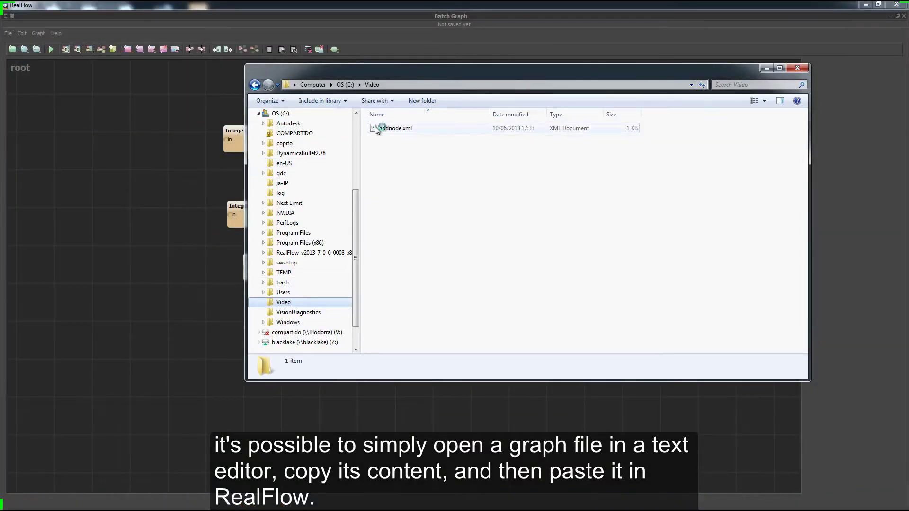
pyautogui.rightClick(375, 127)
pyautogui.click(388, 141)
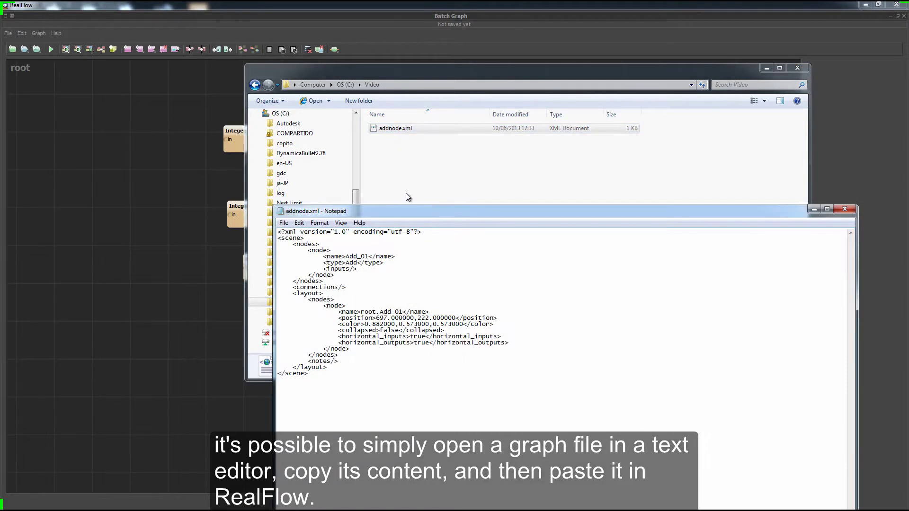
pyautogui.moveTo(403, 212); pyautogui.dragTo(467, 130)
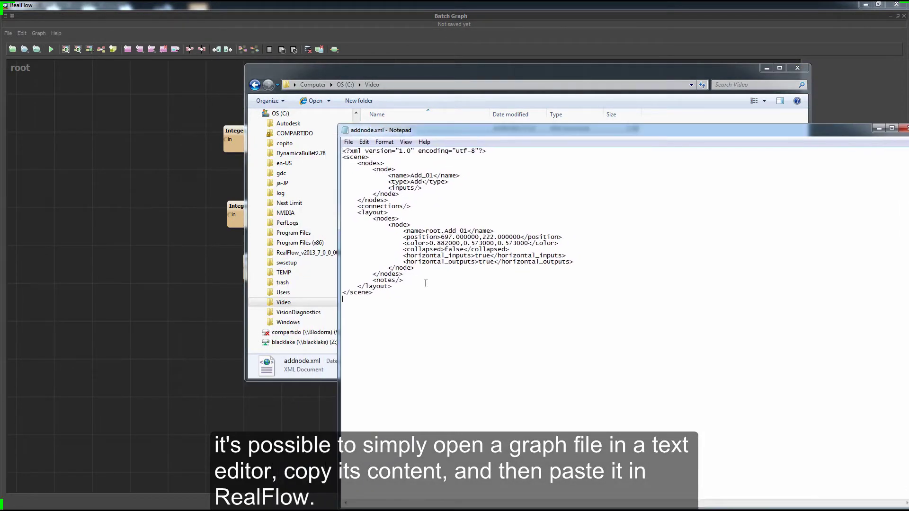
pyautogui.moveTo(426, 301); pyautogui.dragTo(291, 148)
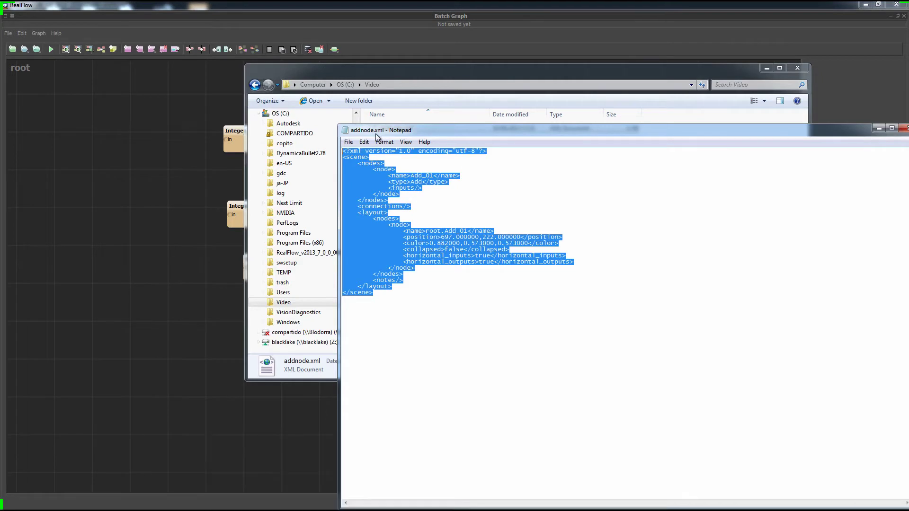
pyautogui.click(364, 142)
pyautogui.click(378, 177)
# Return to the RealFlow graph, paste the copied XML as a node, and place it above compound01
pyautogui.click(184, 216)
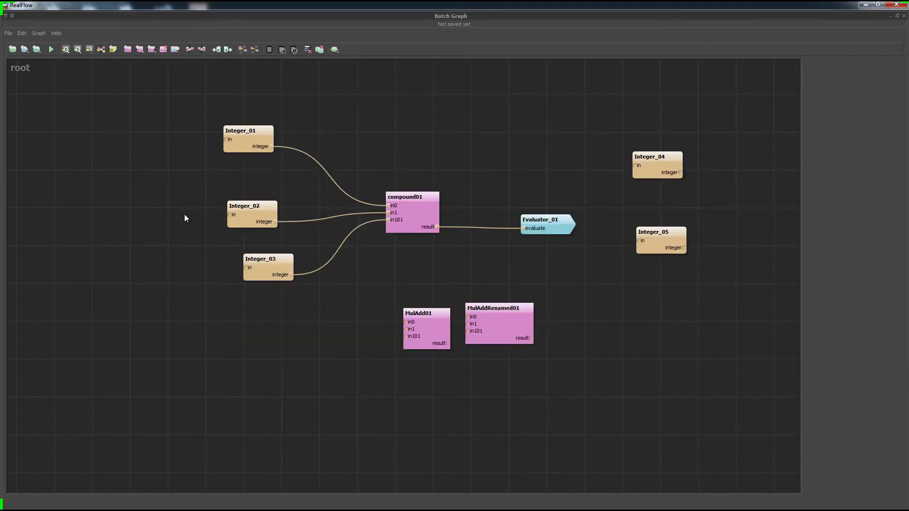
pyautogui.click(22, 33)
pyautogui.click(30, 52)
pyautogui.moveTo(375, 191); pyautogui.dragTo(452, 139)
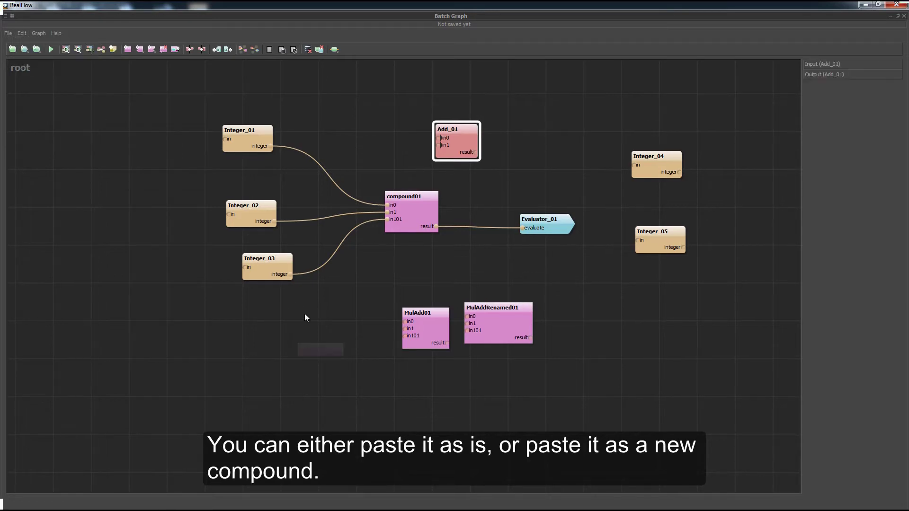
# Paste the copied XML as a new compound below Integer_03, reposition the Add_01 node inside it, and return to the root level
pyautogui.click(323, 345)
pyautogui.moveTo(766, 413); pyautogui.dragTo(353, 239)
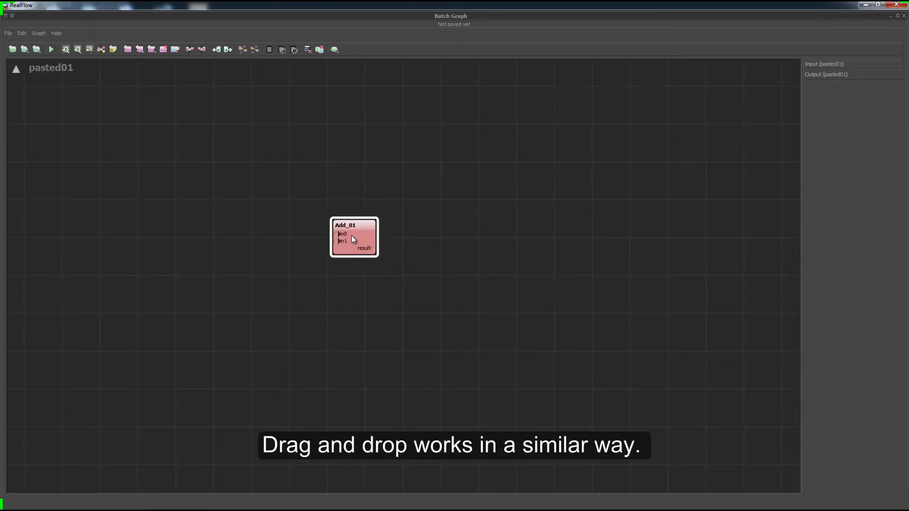
pyautogui.click(16, 69)
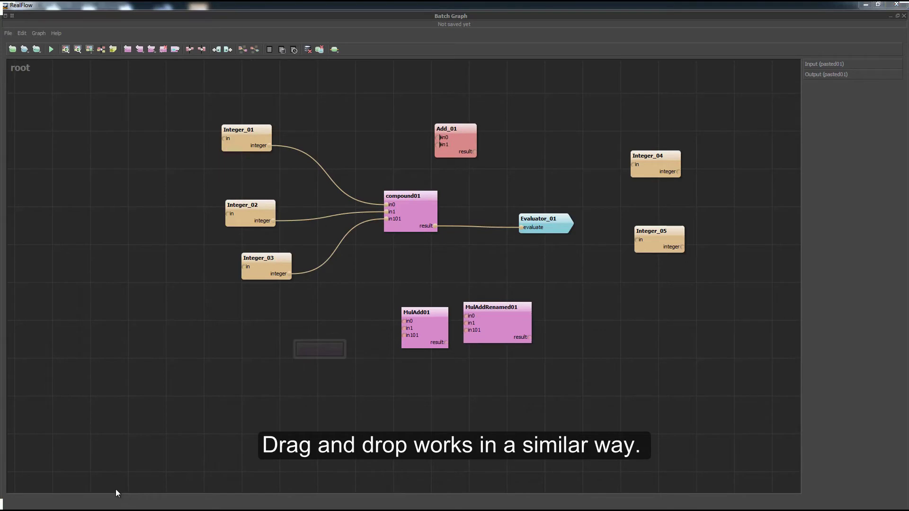
# Switch to the User\Tutorial folder window and drop MulAddRenamed.rfg into the graph below and left of Integer_03
pyautogui.moveTo(83, 506)
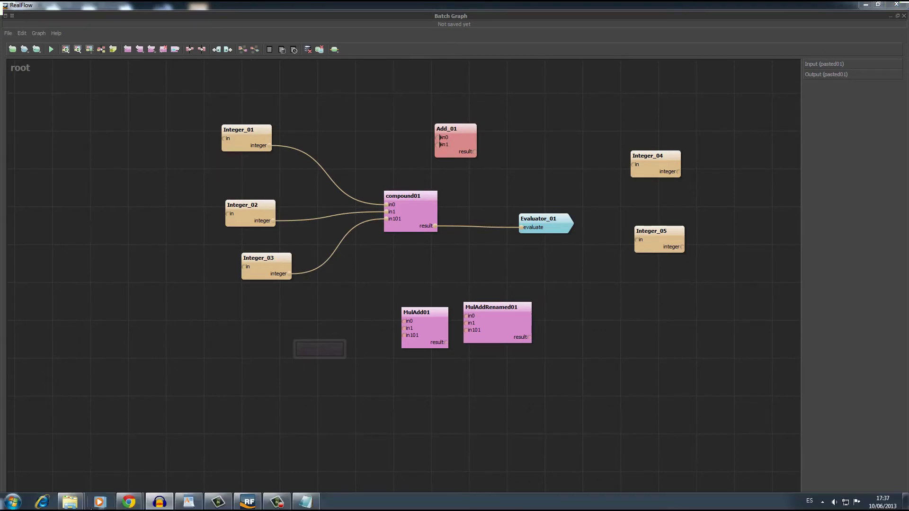
pyautogui.click(123, 454)
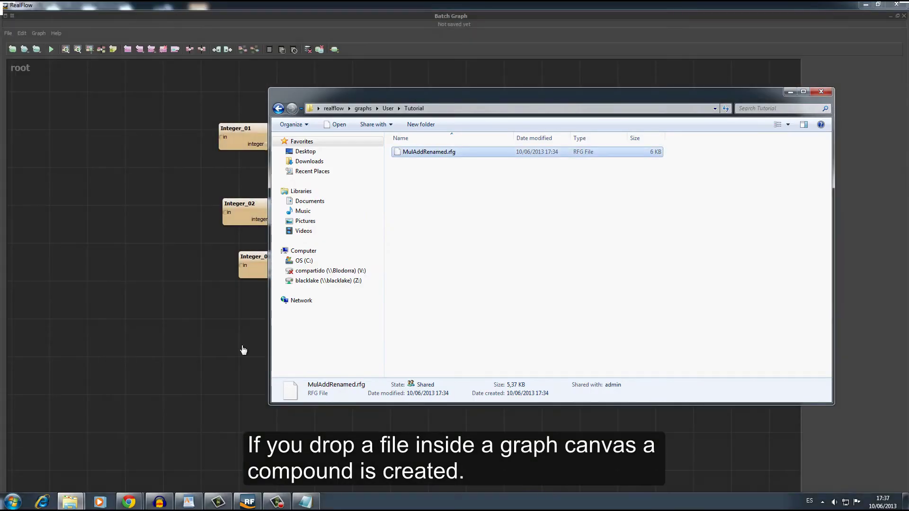
pyautogui.moveTo(443, 152); pyautogui.dragTo(136, 289)
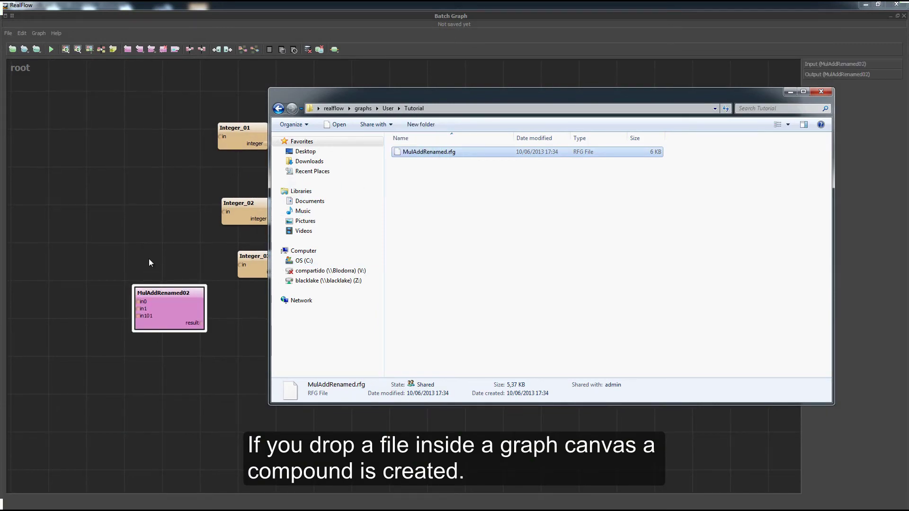